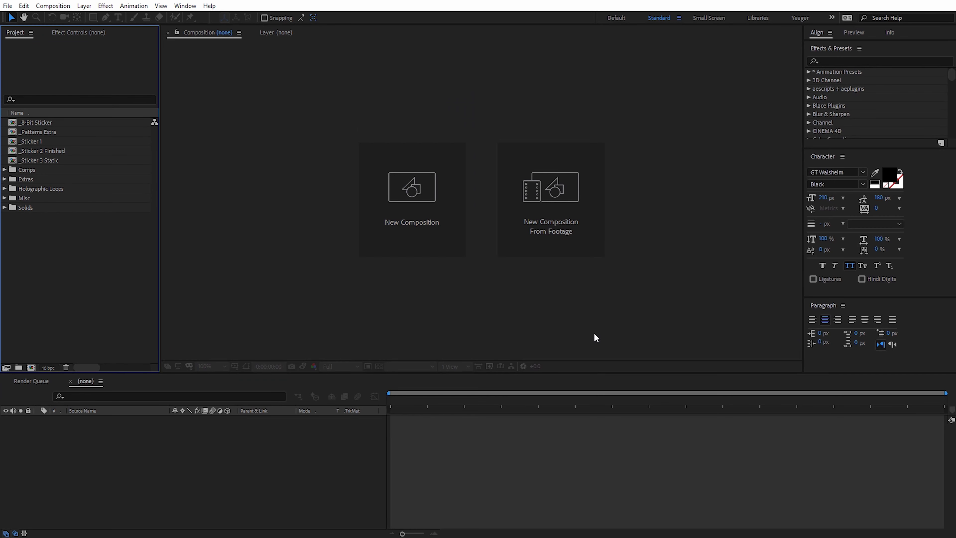
Step: Create a new 1920 x 1080 composition at 24 fps named "Sticker"
{"action": "left_click", "coordinate": [435, 227]}
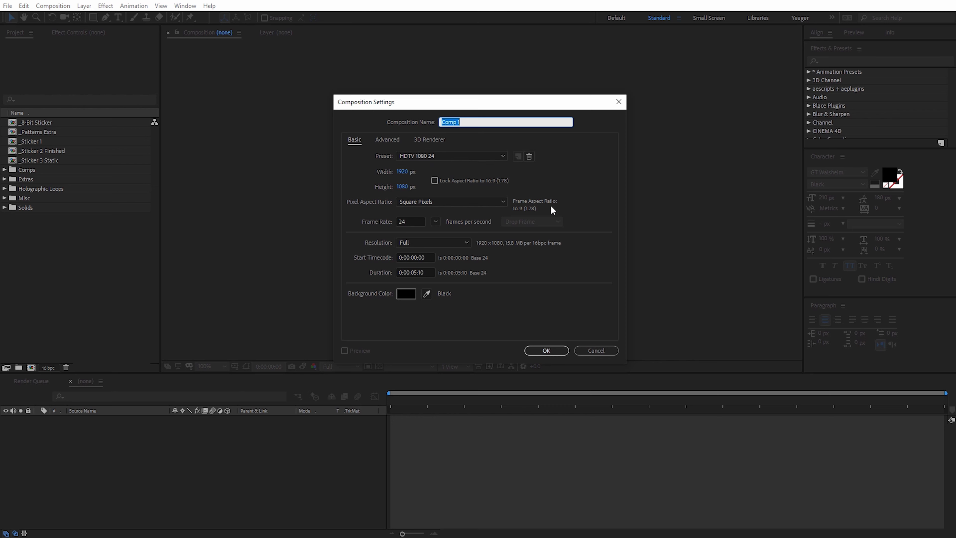
{"action": "type", "text": "Sticker"}
{"action": "left_click", "coordinate": [552, 351]}
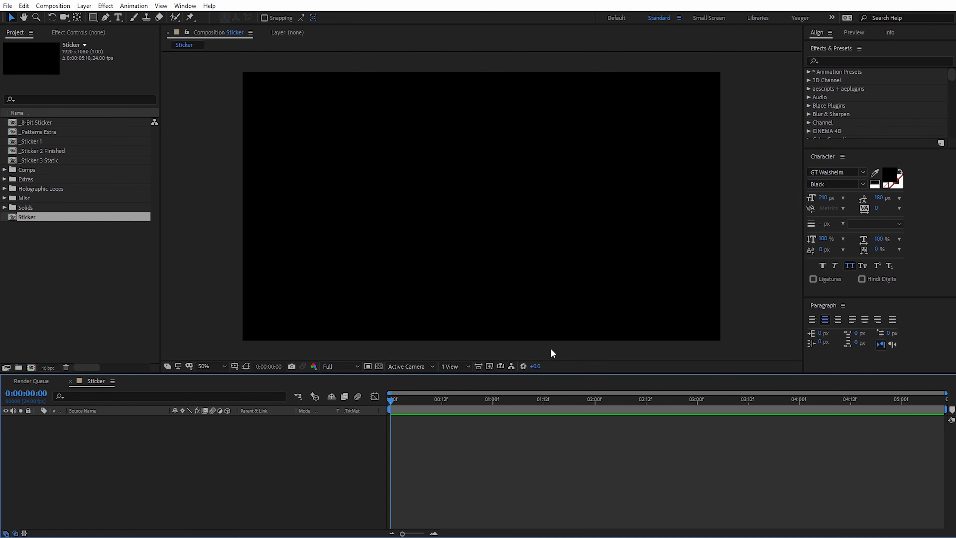
Step: Add a white 1080 x 1080 px solid layer to the Sticker composition
{"action": "right_click", "coordinate": [211, 173]}
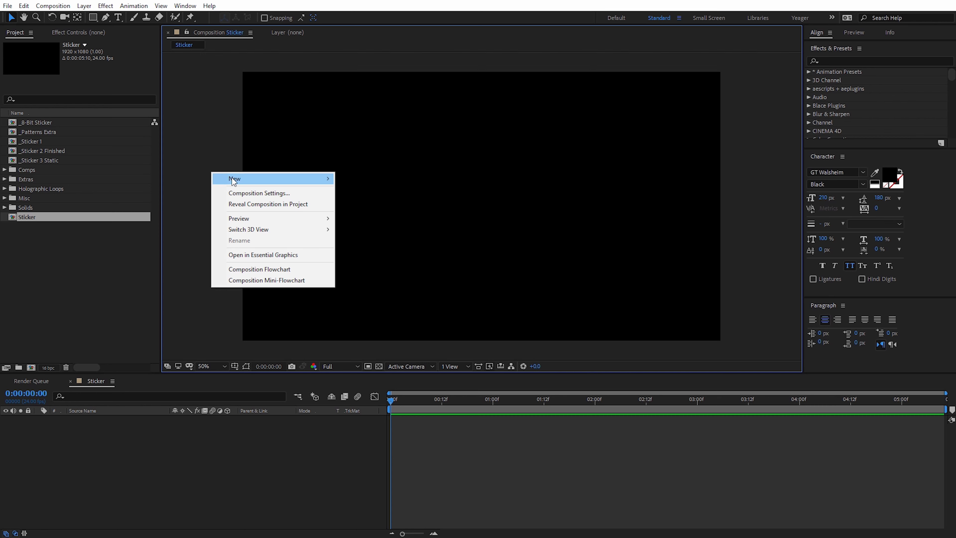
{"action": "mouse_move", "coordinate": [289, 182]}
{"action": "left_click", "coordinate": [357, 206]}
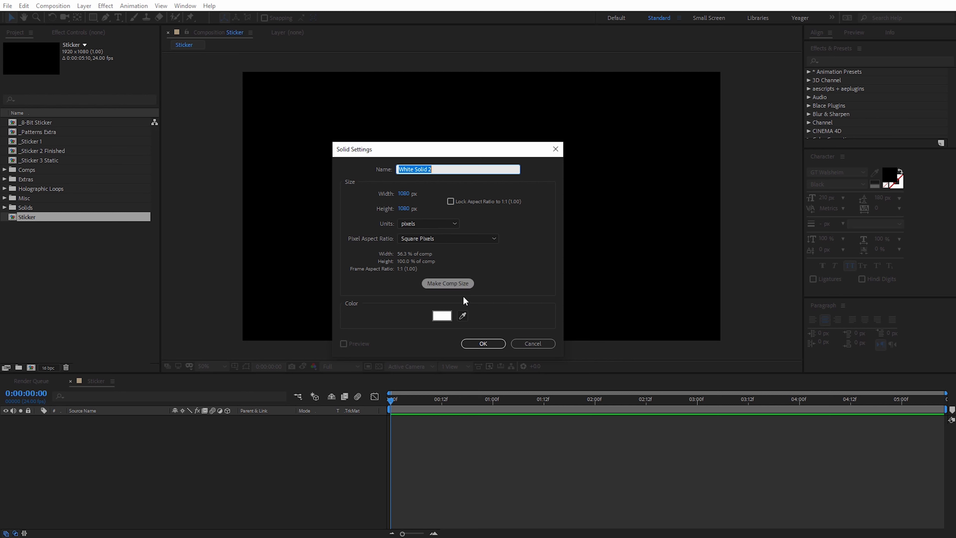
{"action": "left_click", "coordinate": [483, 343]}
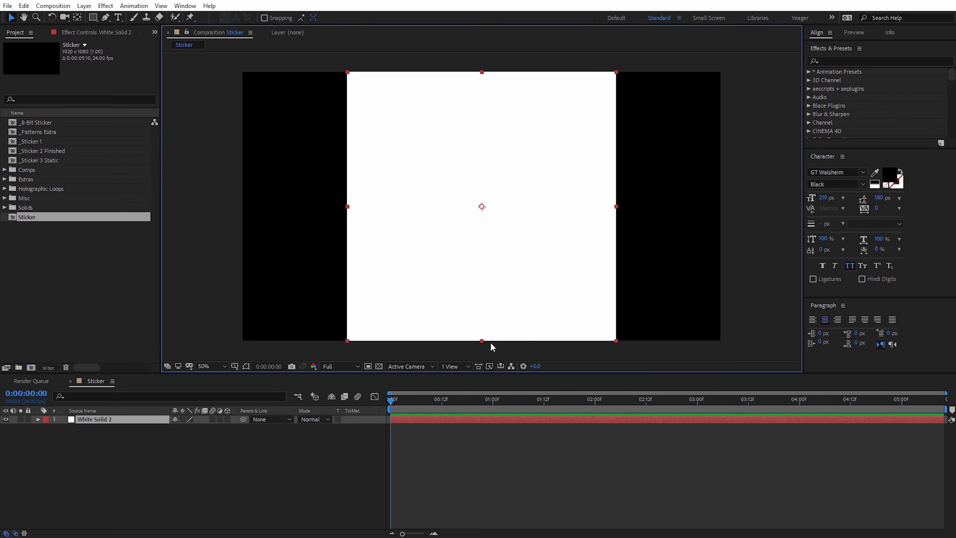
Step: Mask the white solid with a full-size ellipse and hide the mask outline in the viewer
{"action": "left_click_drag", "start_coordinate": [93, 17], "coordinate": [131, 41]}
{"action": "double_click", "coordinate": [93, 18]}
{"action": "key", "text": "v"}
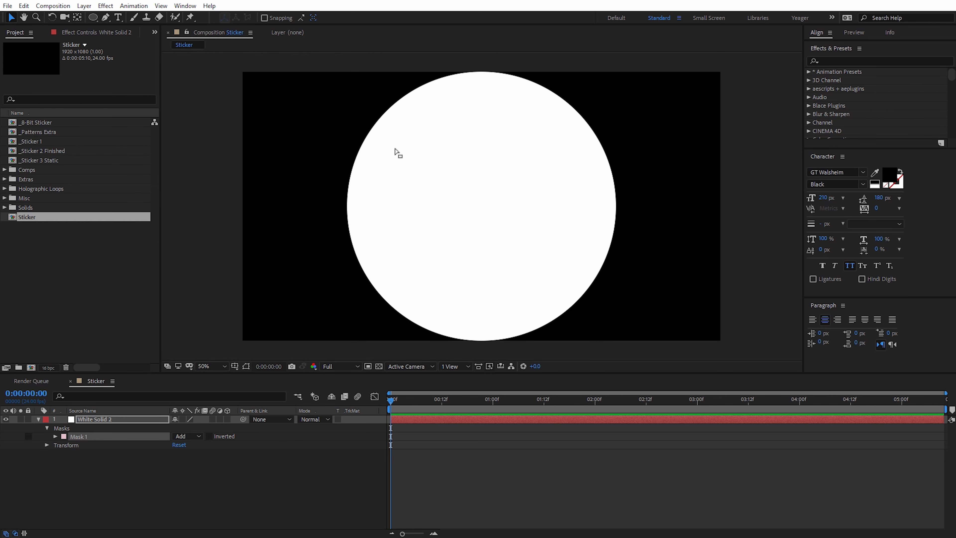
{"action": "left_click", "coordinate": [246, 366]}
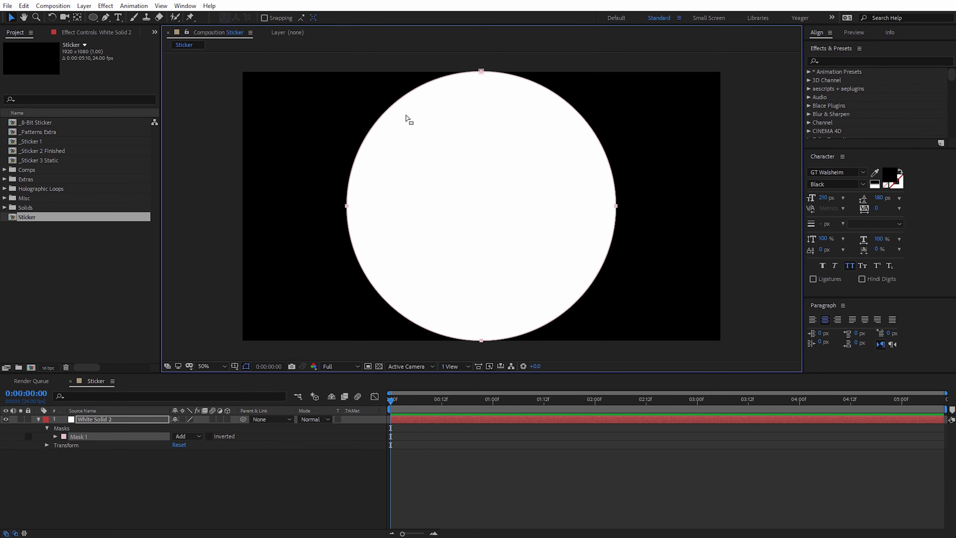
{"action": "left_click", "coordinate": [247, 365]}
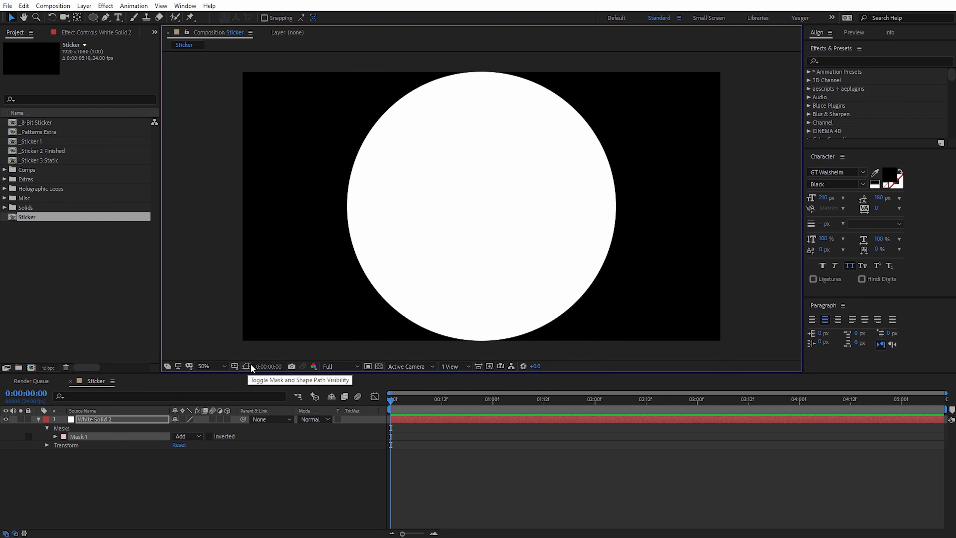
Step: Scale the masked white circle down to 76%
{"action": "left_click", "coordinate": [88, 417]}
{"action": "key", "text": "s"}
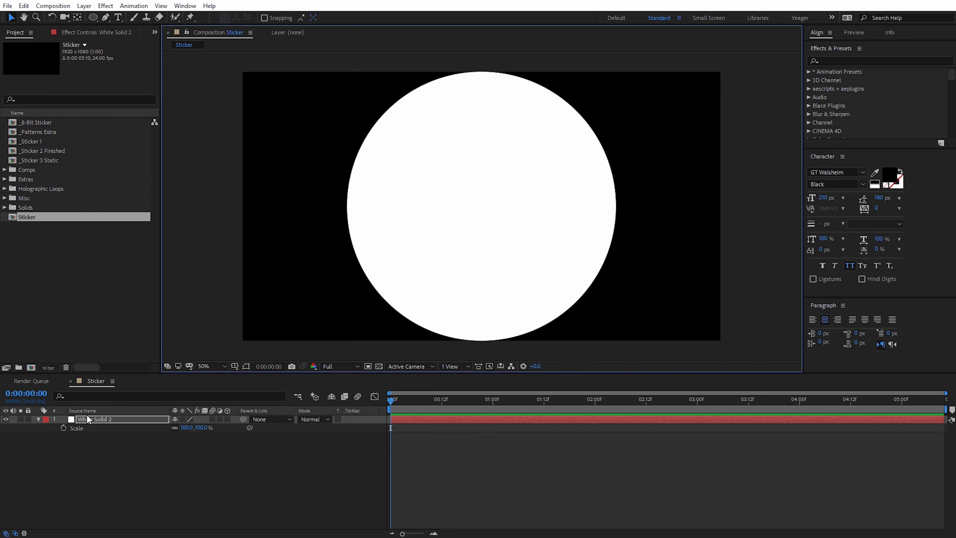
{"action": "left_click_drag", "start_coordinate": [203, 429], "coordinate": [191, 428]}
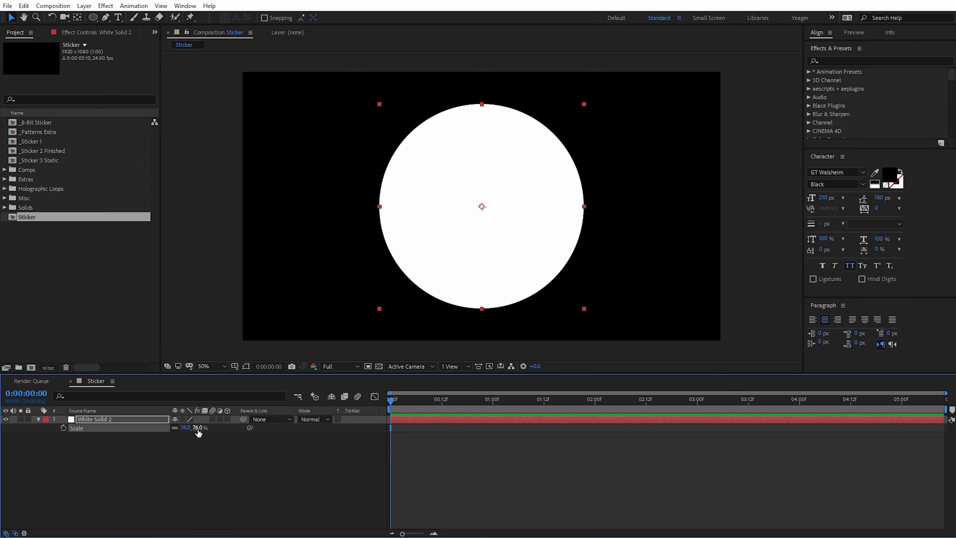
Step: Place 10_Magic Blue Textured.mov from Holographic Loops beneath the white solid and set its track matte to Alpha Matte using the solid
{"action": "left_click", "coordinate": [4, 189]}
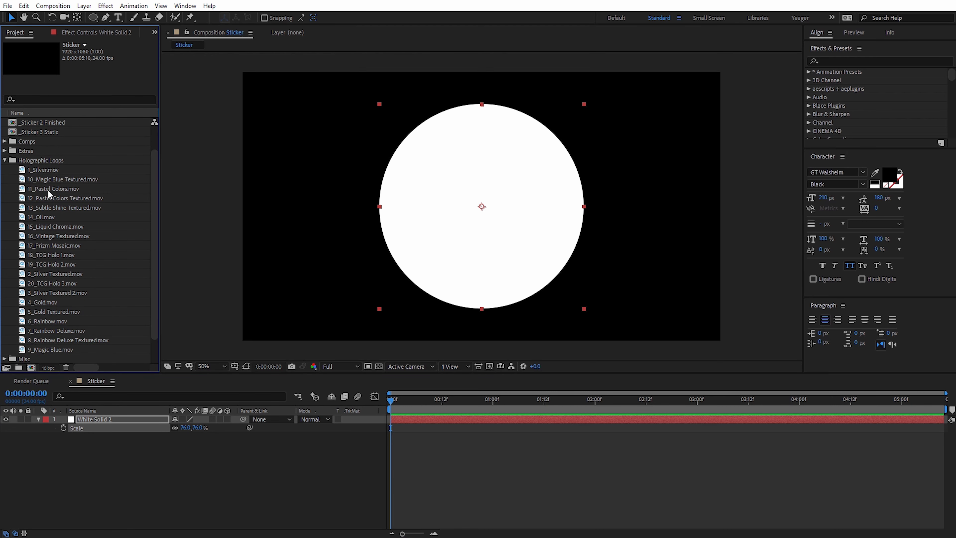
{"action": "left_click_drag", "start_coordinate": [45, 179], "coordinate": [129, 436]}
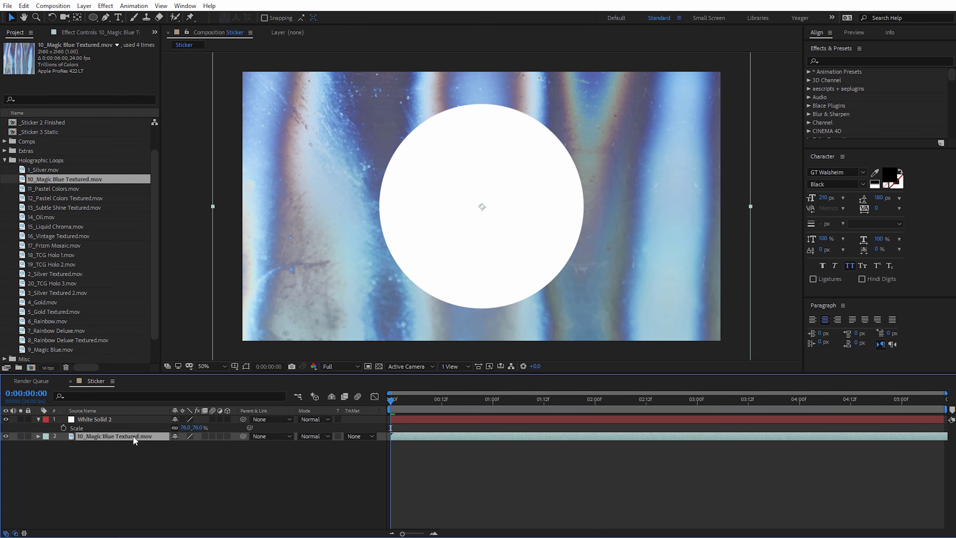
{"action": "left_click", "coordinate": [360, 436]}
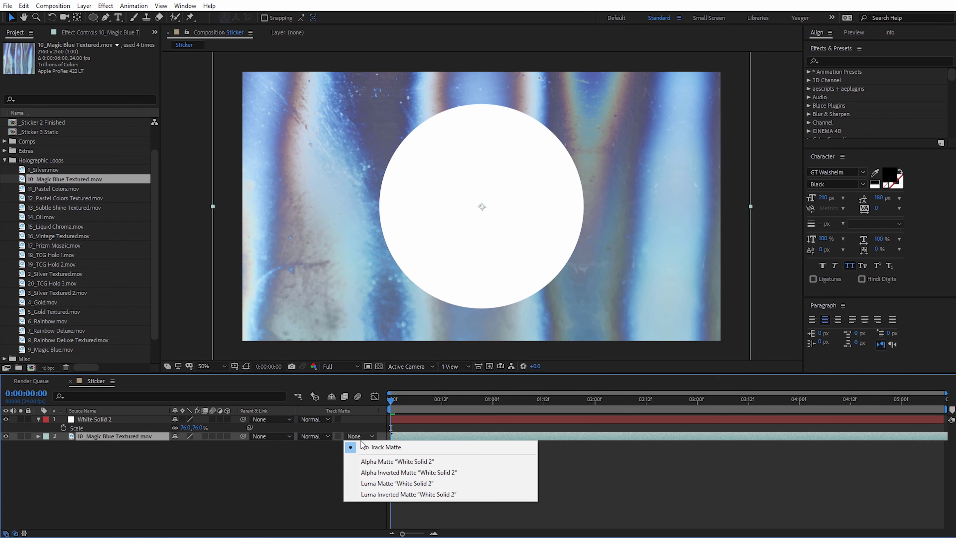
{"action": "left_click", "coordinate": [372, 463]}
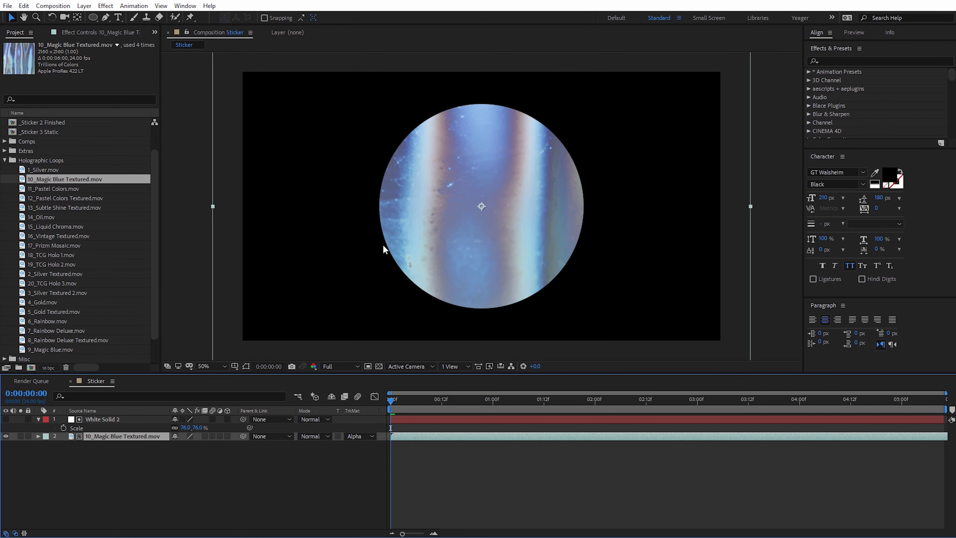
Step: Squeeze the Magic Blue texture horizontally until it is only slightly wider than the circle, and deselect all layers
{"action": "left_click", "coordinate": [750, 206]}
{"action": "left_click_drag", "start_coordinate": [750, 207], "coordinate": [634, 220]}
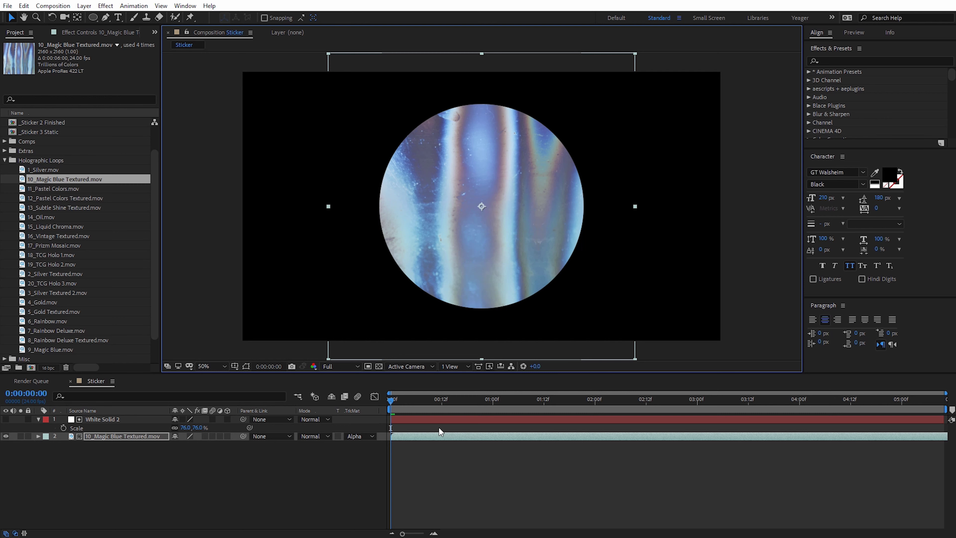
{"action": "left_click_drag", "start_coordinate": [392, 401], "coordinate": [384, 373]}
{"action": "key", "text": "ctrl+shift+a"}
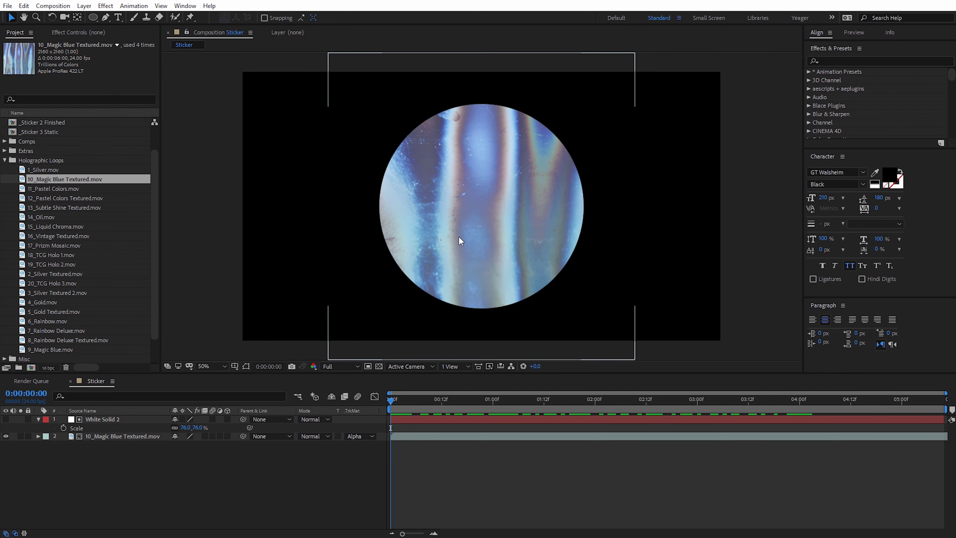
Step: Add a two-line text layer over the circle reading "100%" and "Fresh"
{"action": "left_click", "coordinate": [117, 18]}
{"action": "left_click", "coordinate": [432, 205]}
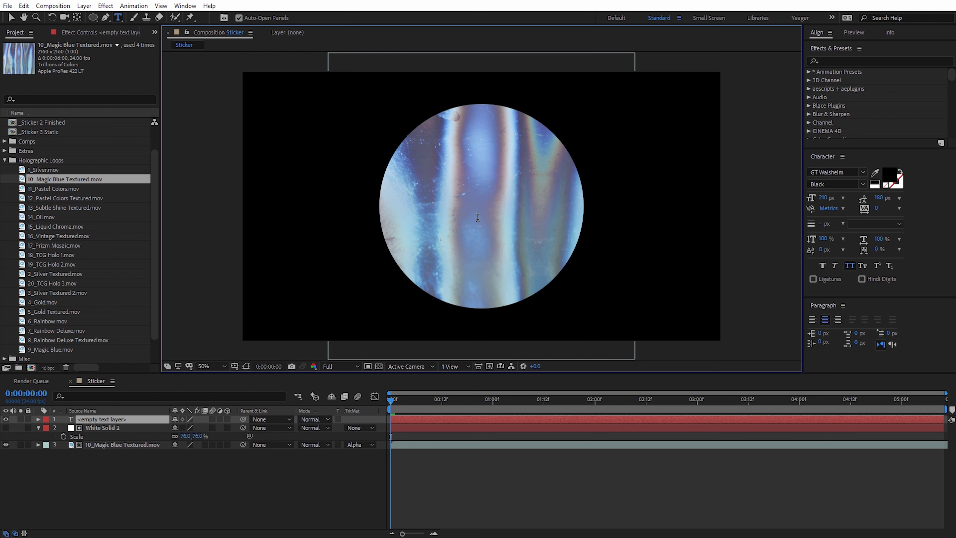
{"action": "type", "text": "100%"}
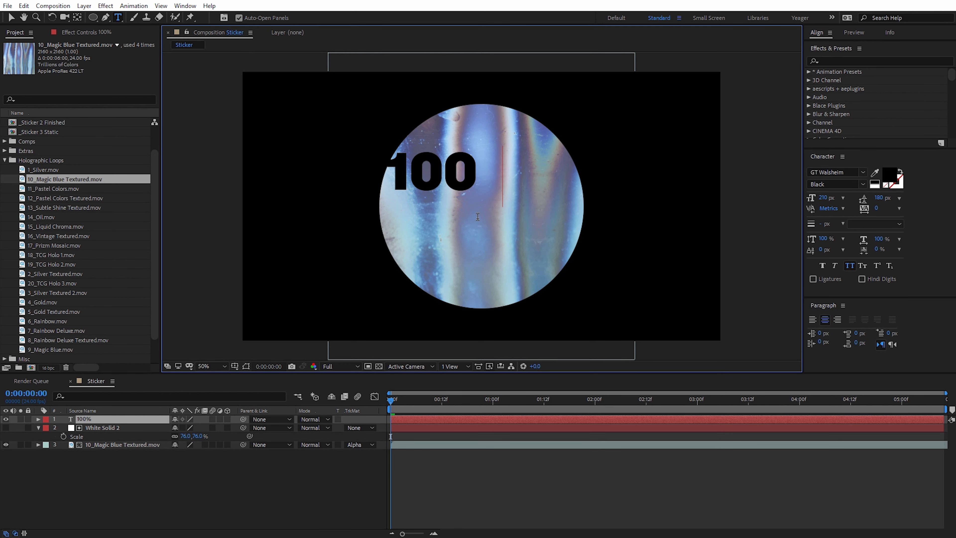
{"action": "key", "text": "Return"}
{"action": "type", "text": "Fres"}
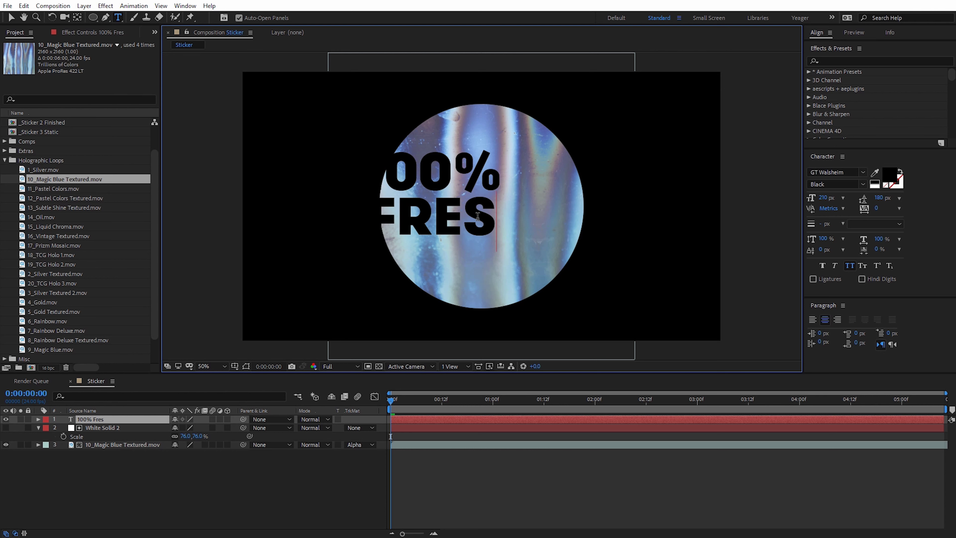
{"action": "type", "text": "h"}
{"action": "key", "text": "Escape"}
Step: Centre the text layer's anchor point and centre the layer horizontally and vertically in the composition
{"action": "key", "text": "v"}
{"action": "key", "text": "ctrl+alt+Home"}
{"action": "key", "text": "ctrl+Home"}
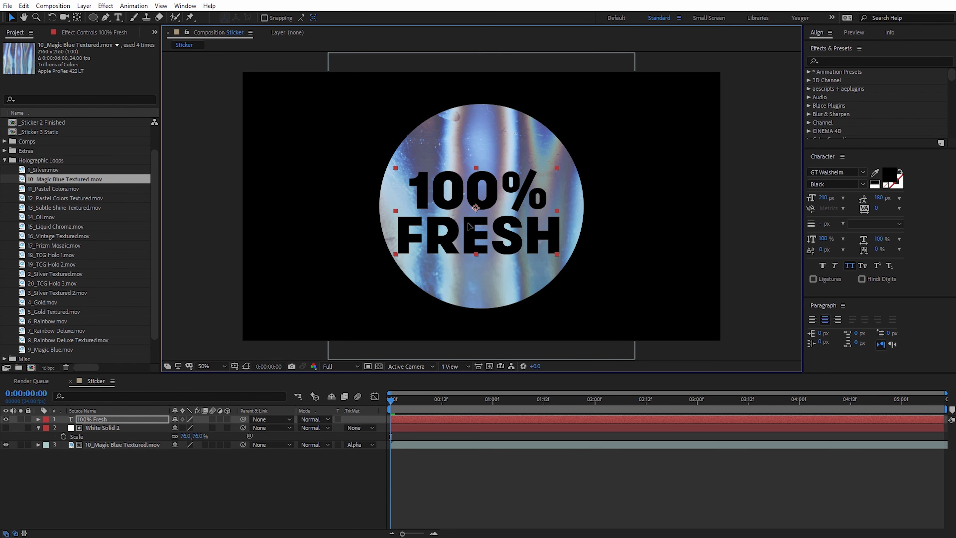
{"action": "left_click", "coordinate": [824, 34]}
{"action": "left_click_drag", "start_coordinate": [826, 48], "coordinate": [863, 76]}
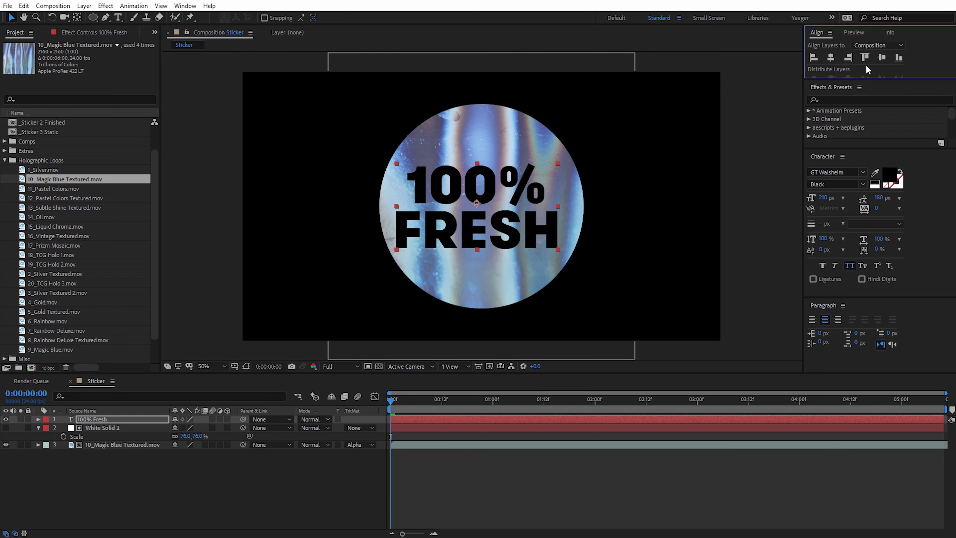
{"action": "left_click", "coordinate": [831, 58]}
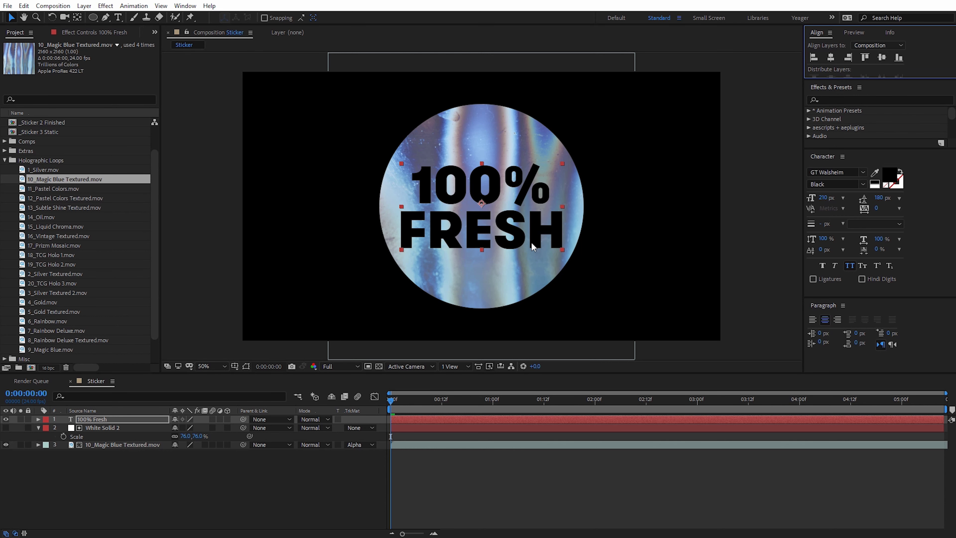
Step: Enlarge the "100%" line to match the width of "FRESH" and recentre the text layer in the composition
{"action": "left_click", "coordinate": [117, 18]}
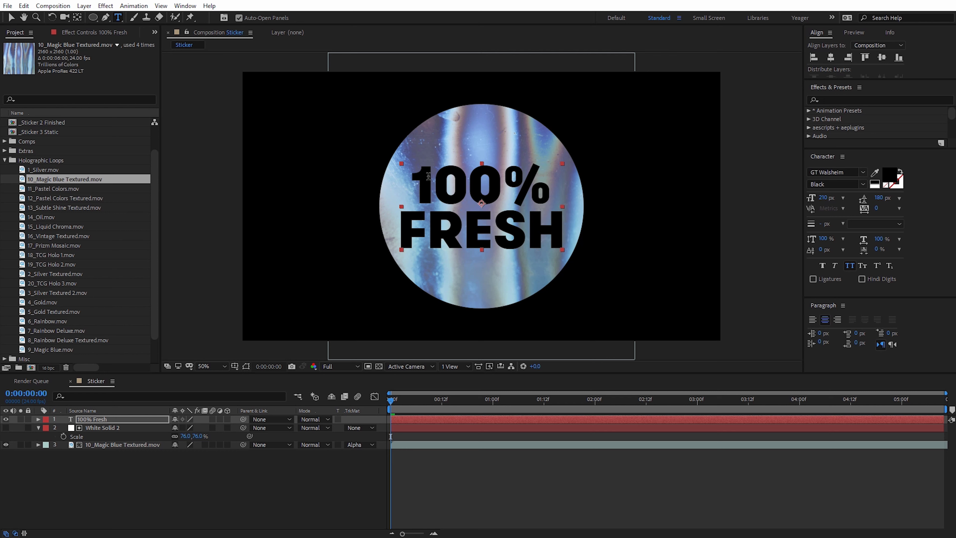
{"action": "left_click_drag", "start_coordinate": [414, 182], "coordinate": [437, 182]}
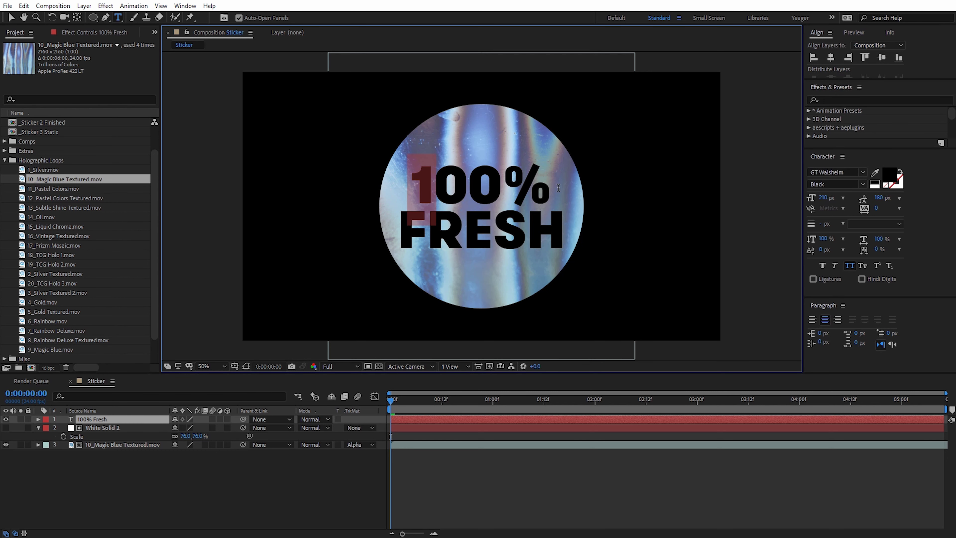
{"action": "left_click_drag", "start_coordinate": [558, 188], "coordinate": [558, 191]}
{"action": "left_click_drag", "start_coordinate": [822, 199], "coordinate": [842, 197]}
{"action": "key", "text": "Escape"}
{"action": "left_click", "coordinate": [831, 58]}
{"action": "left_click", "coordinate": [880, 57]}
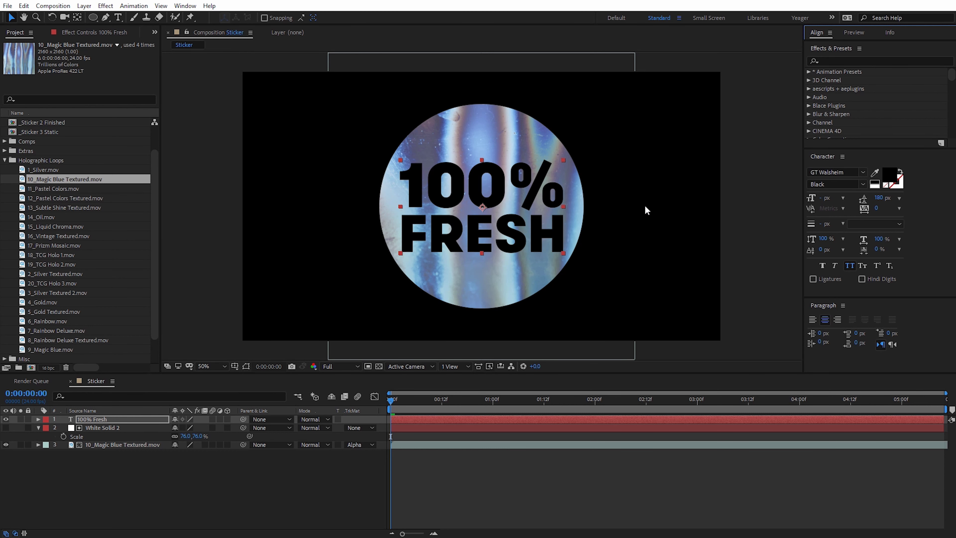
{"action": "left_click", "coordinate": [889, 175]}
{"action": "left_click_drag", "start_coordinate": [751, 324], "coordinate": [707, 256]}
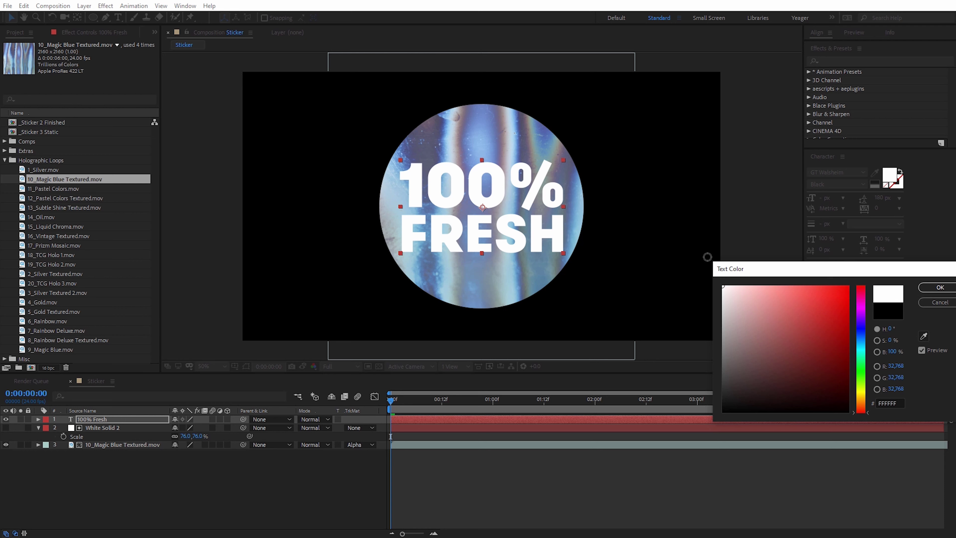
{"action": "left_click_drag", "start_coordinate": [739, 307], "coordinate": [773, 307]}
{"action": "left_click", "coordinate": [939, 302]}
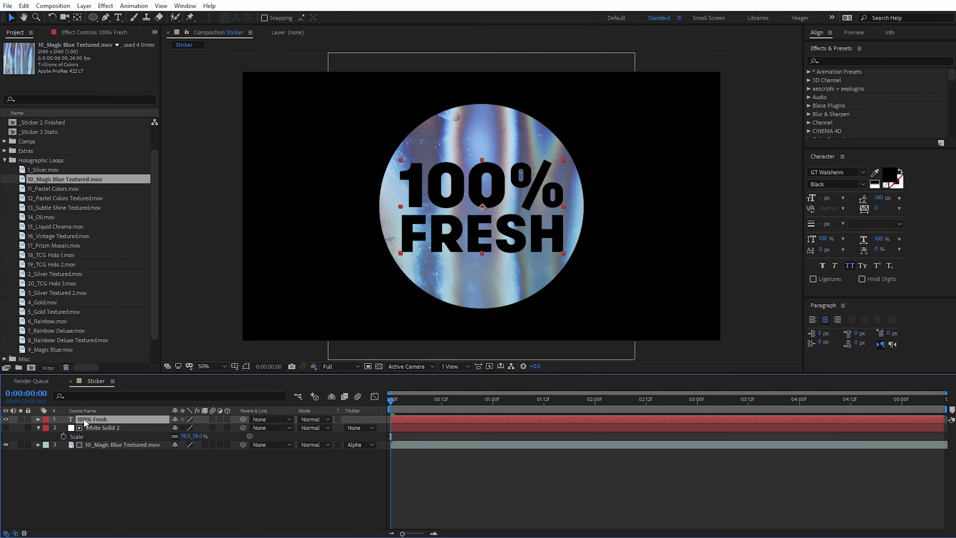
Step: Pre-compose the text, white solid and Magic Blue texture layers into a composition named "Sticker Front"
{"action": "left_click", "coordinate": [88, 447], "text": "shift"}
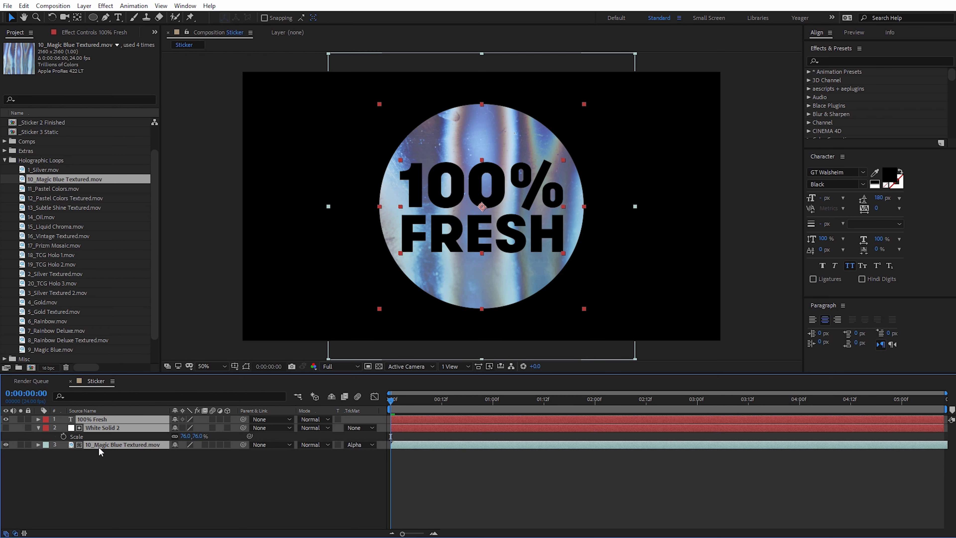
{"action": "left_click", "coordinate": [83, 6]}
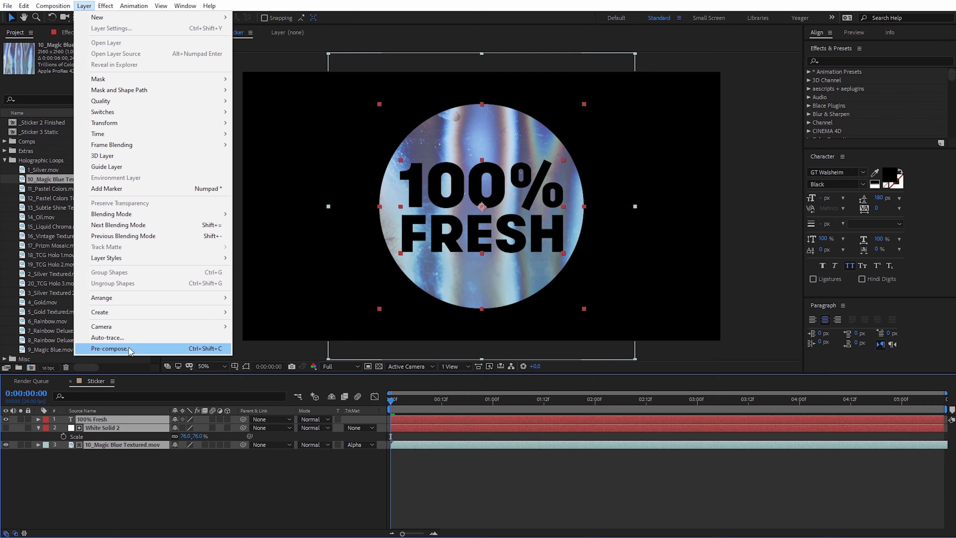
{"action": "left_click", "coordinate": [113, 348]}
{"action": "type", "text": "Sticker Front"}
{"action": "left_click", "coordinate": [523, 395]}
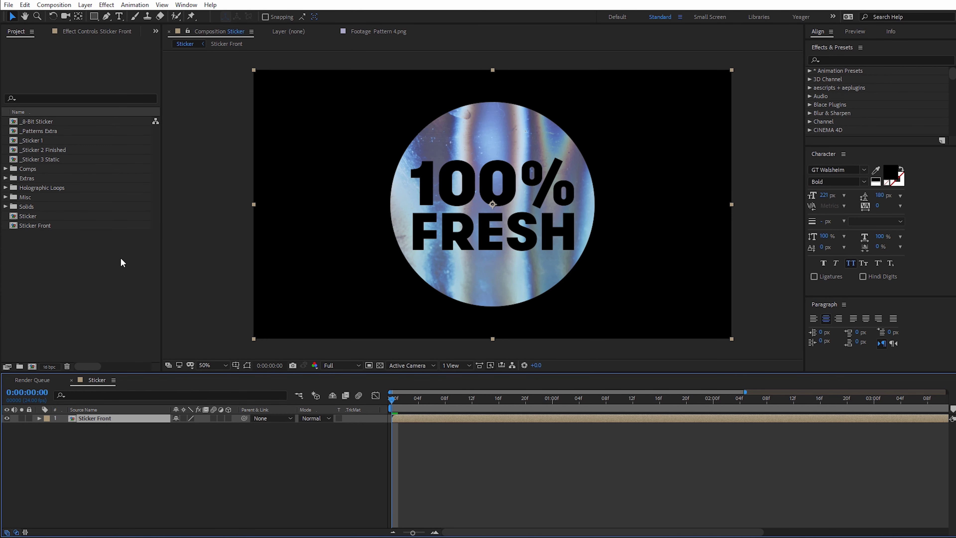
Step: Duplicate the Sticker Front composition in the project, rename the copy "Sticker Back" and select it
{"action": "left_click", "coordinate": [31, 225]}
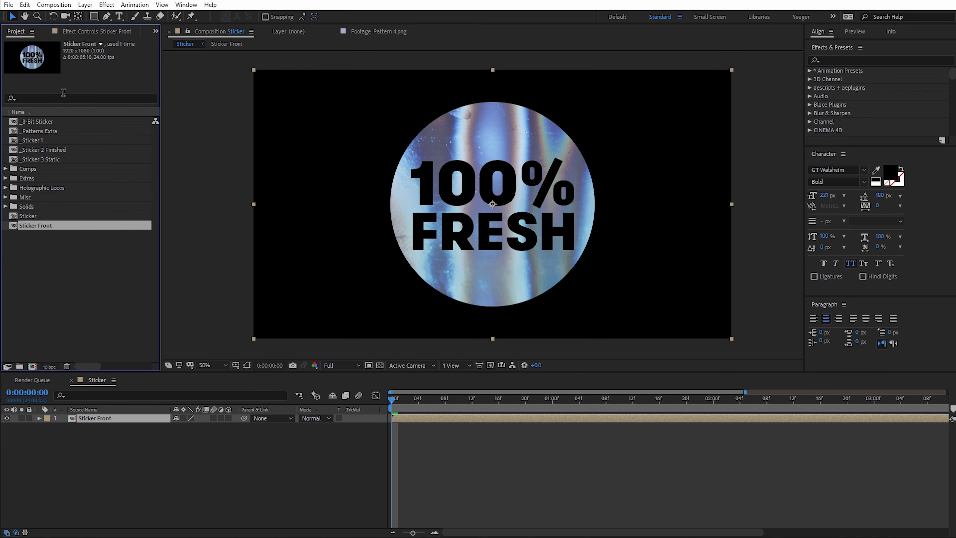
{"action": "left_click", "coordinate": [26, 4]}
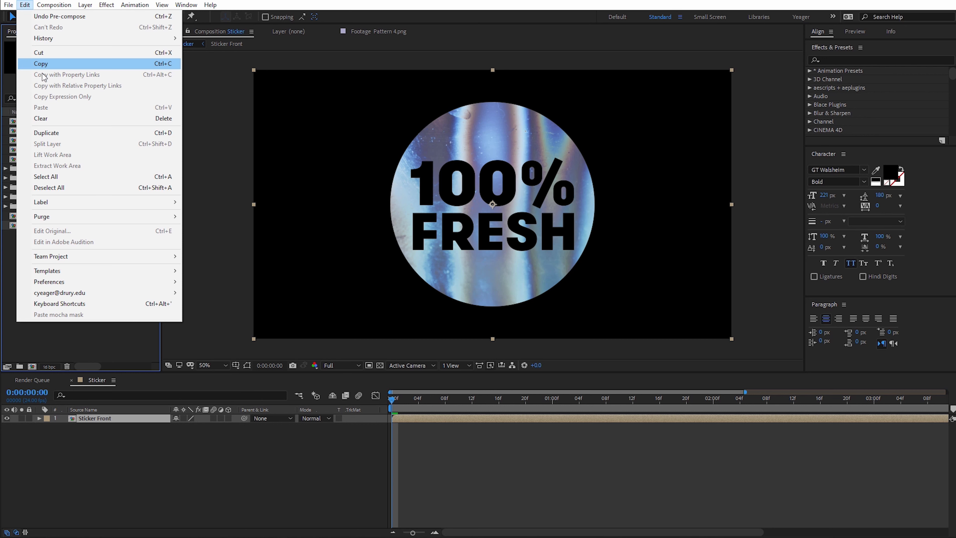
{"action": "left_click", "coordinate": [45, 133]}
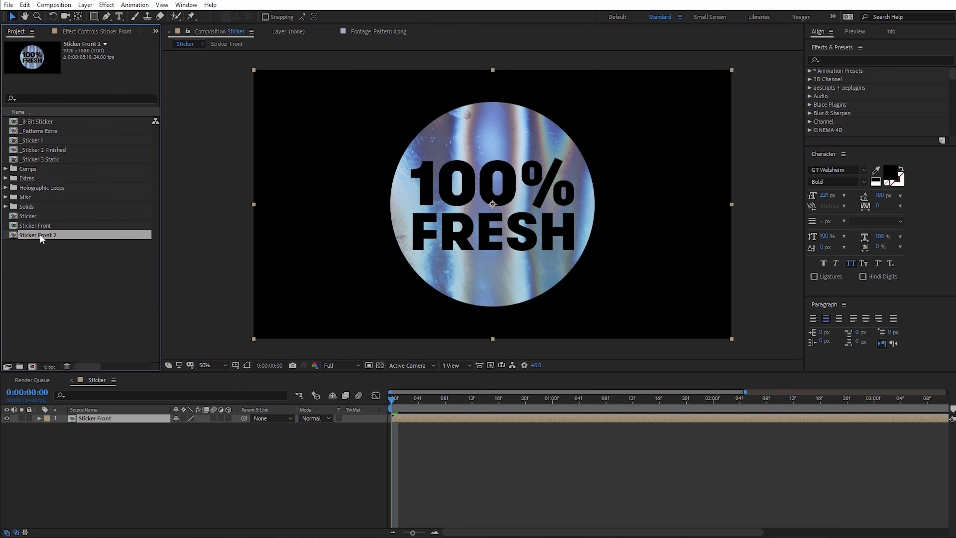
{"action": "key", "text": "Return"}
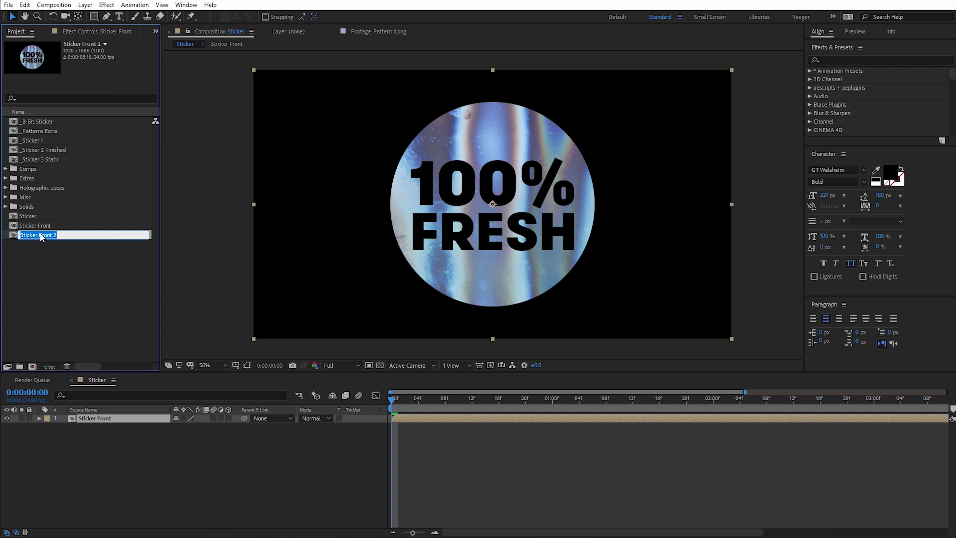
{"action": "type", "text": "Sticker Back"}
{"action": "key", "text": "Return"}
{"action": "left_click", "coordinate": [38, 227]}
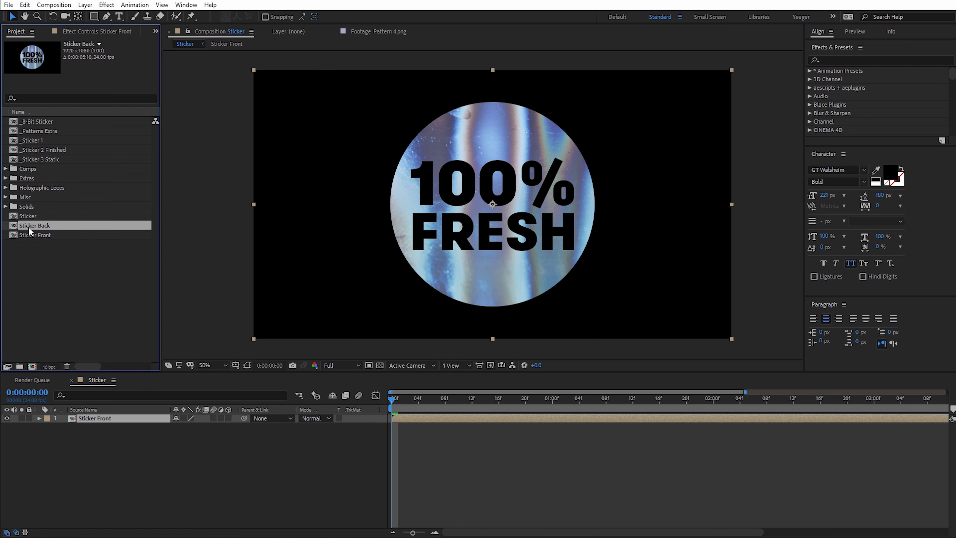
Step: Open the Sticker Back composition and delete its "100% Fresh" text layer and Magic Blue texture layer
{"action": "double_click", "coordinate": [28, 227]}
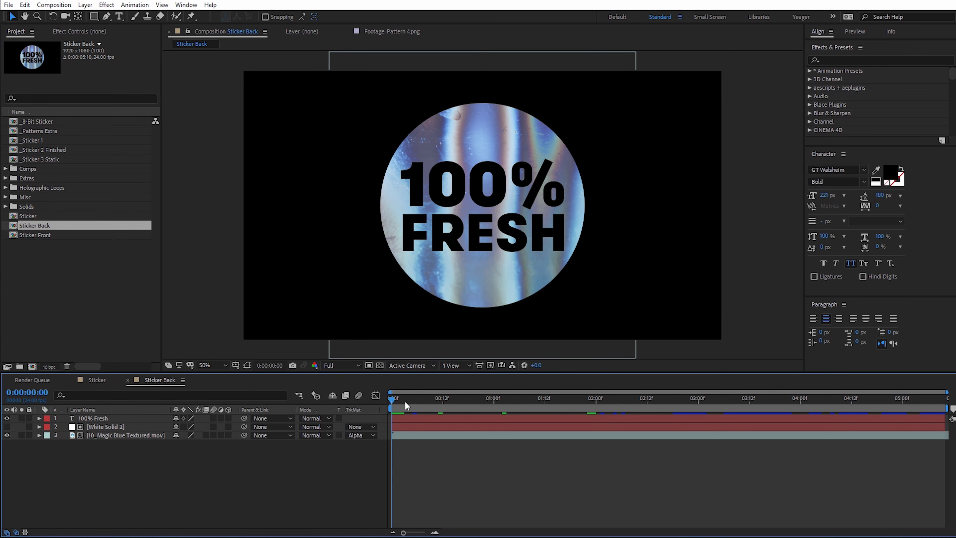
{"action": "left_click", "coordinate": [105, 417]}
{"action": "key", "text": "Delete"}
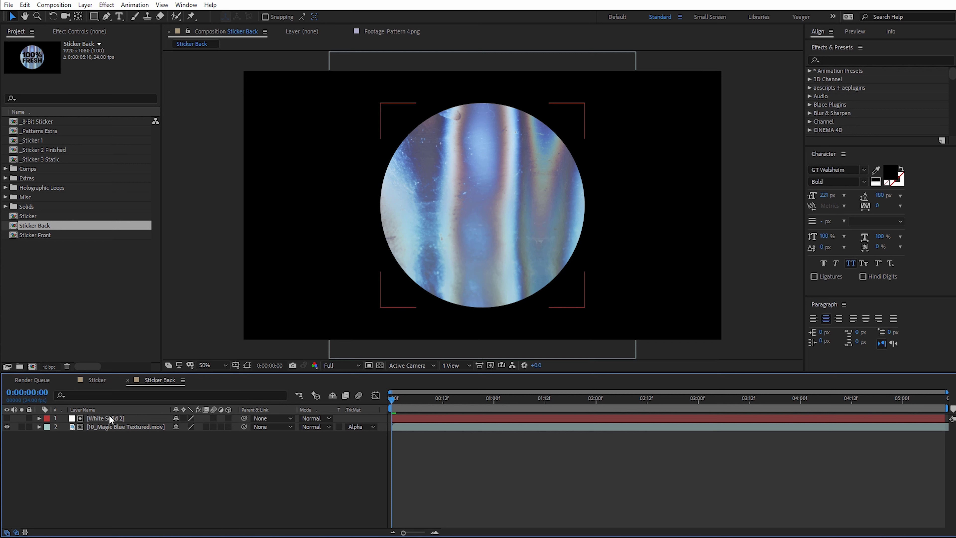
{"action": "left_click", "coordinate": [120, 427]}
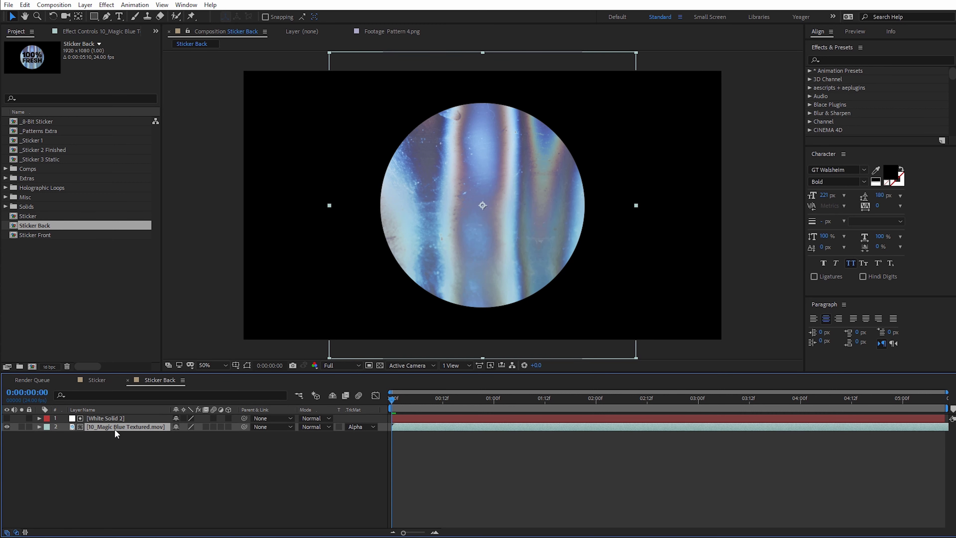
{"action": "key", "text": "Delete"}
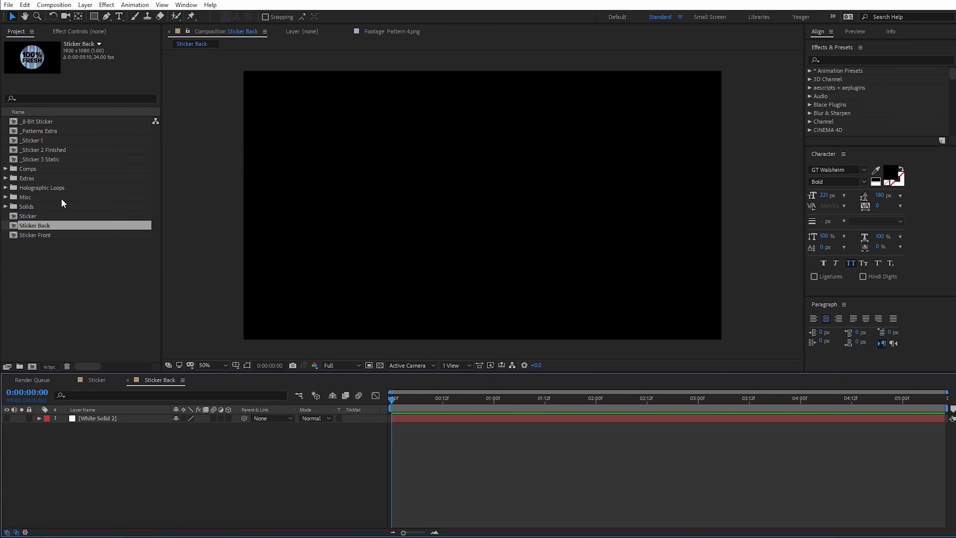
Step: Place 3_Silver Textured 2.mov from Holographic Loops beneath the white solid and give it an Alpha track matte from that solid
{"action": "left_click", "coordinate": [6, 187]}
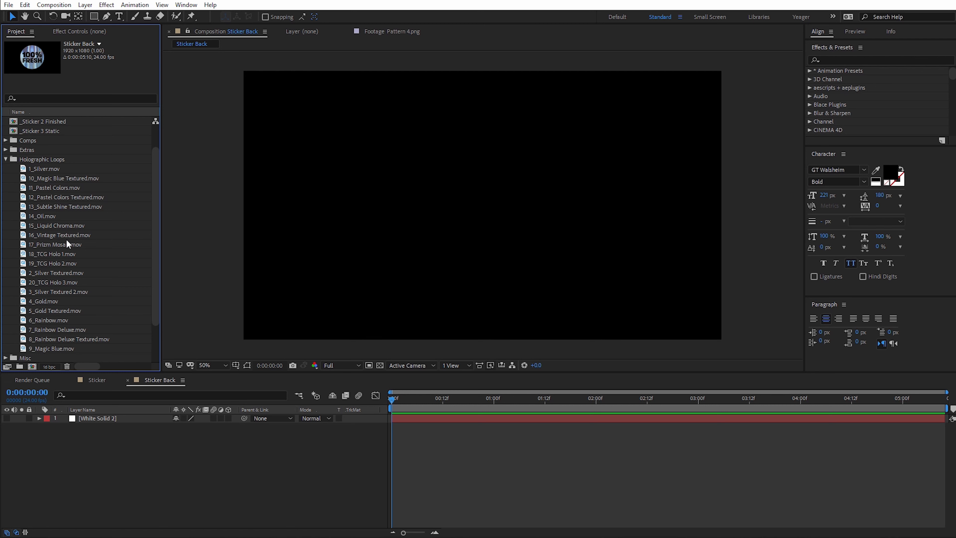
{"action": "left_click", "coordinate": [56, 293]}
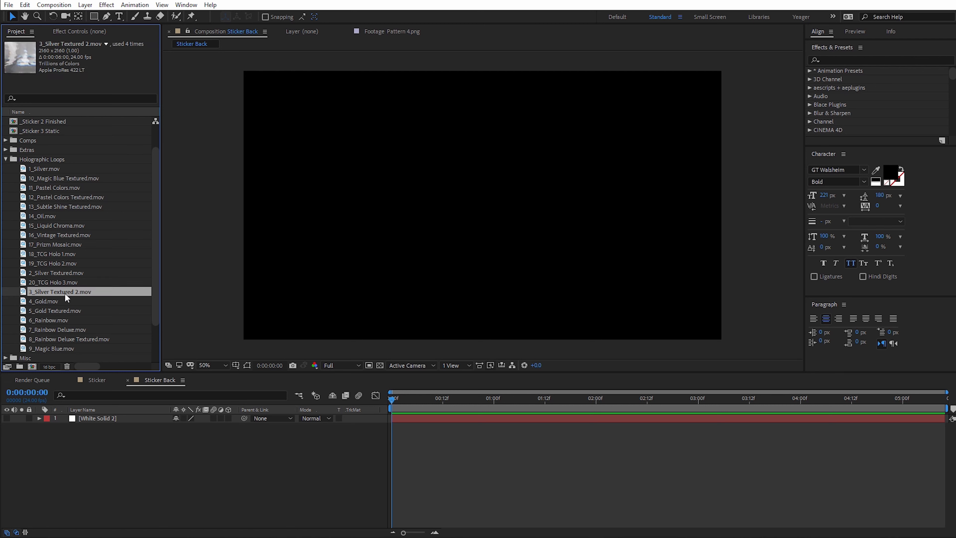
{"action": "left_click_drag", "start_coordinate": [57, 292], "coordinate": [110, 434]}
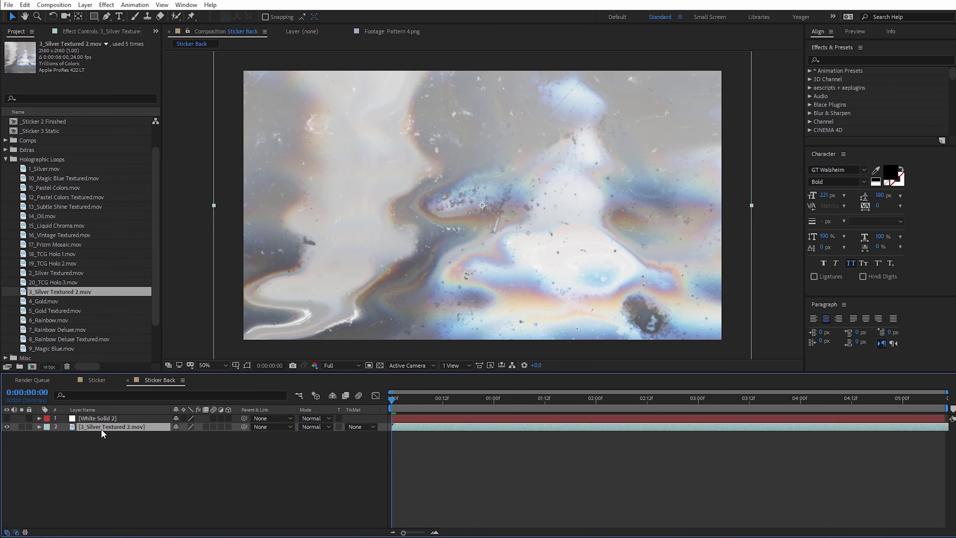
{"action": "left_click", "coordinate": [360, 428]}
{"action": "left_click", "coordinate": [367, 453]}
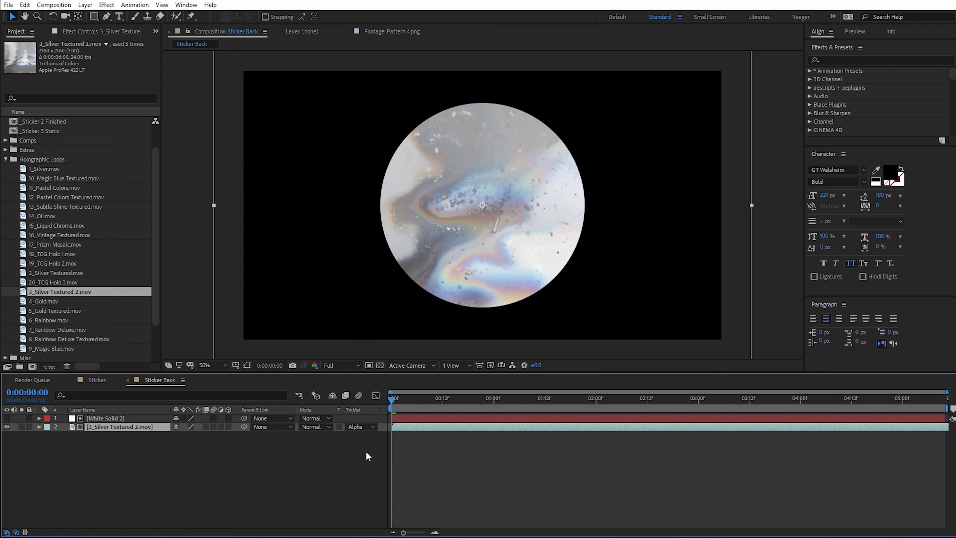
Step: Scale the silver texture layer down to 57% and collapse the Holographic Loops folder in the project
{"action": "key", "text": "s"}
{"action": "mouse_move", "coordinate": [202, 435]}
{"action": "left_mouse_down"}
{"action": "mouse_move", "coordinate": [181, 440]}
{"action": "mouse_move", "coordinate": [204, 445]}
{"action": "left_mouse_up"}
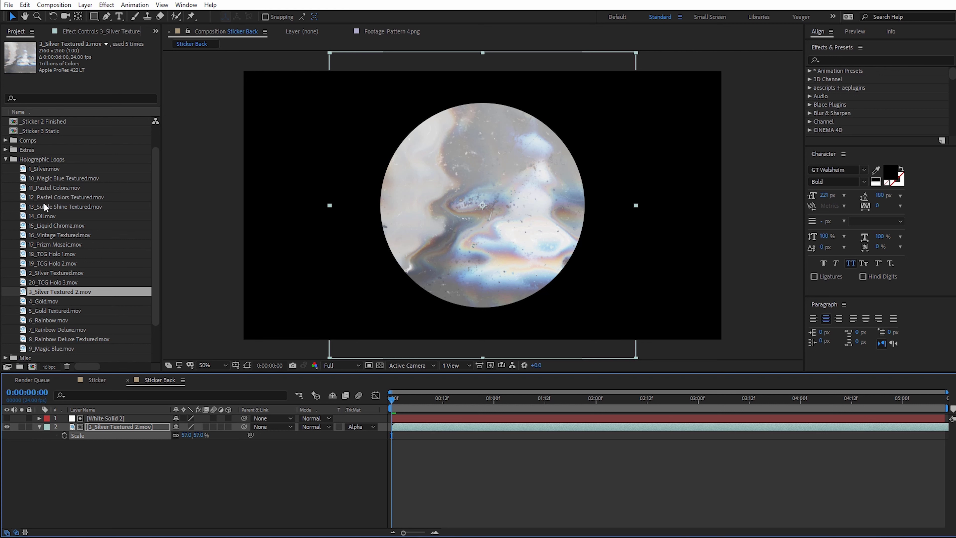
{"action": "left_click", "coordinate": [6, 160]}
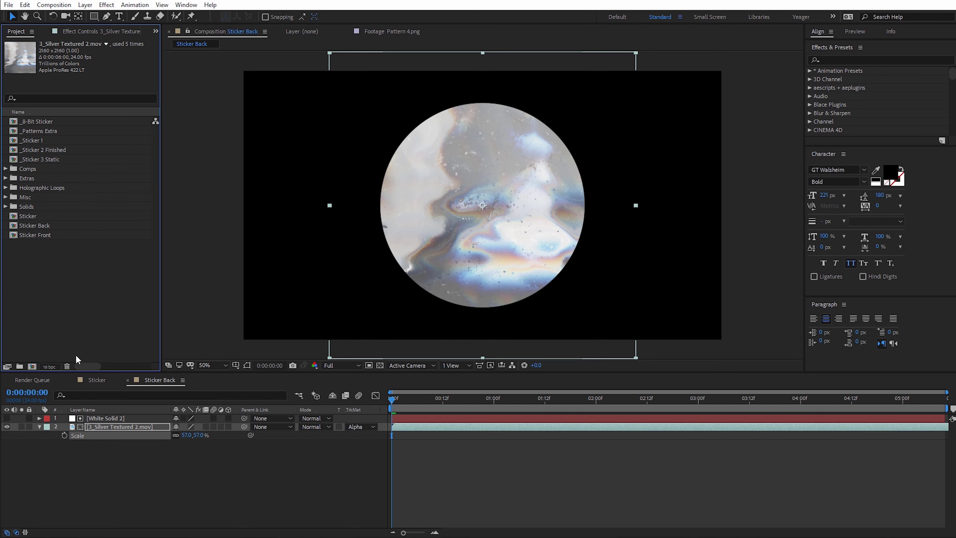
Step: Return to the Sticker composition and apply the CC Page Turn effect to the Sticker Front layer
{"action": "left_click", "coordinate": [97, 380]}
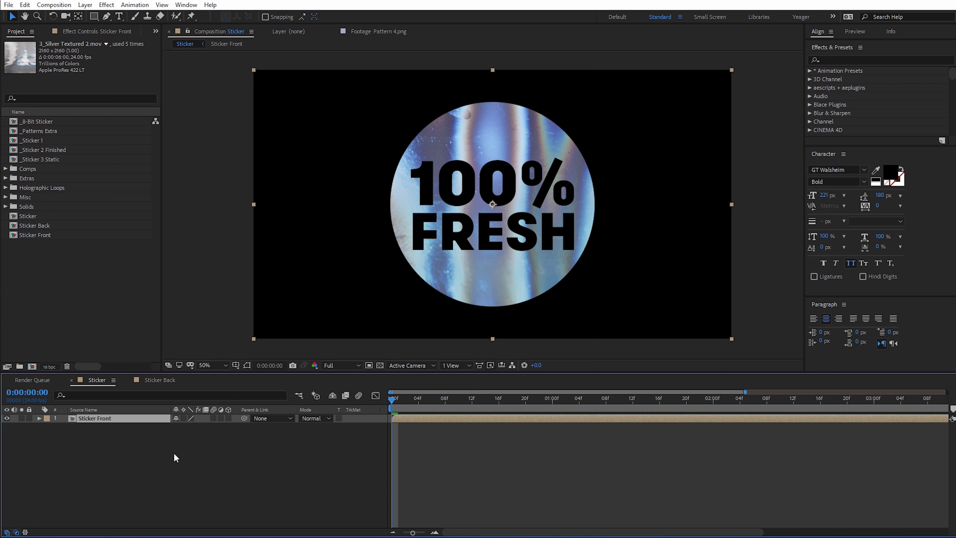
{"action": "left_click", "coordinate": [844, 61]}
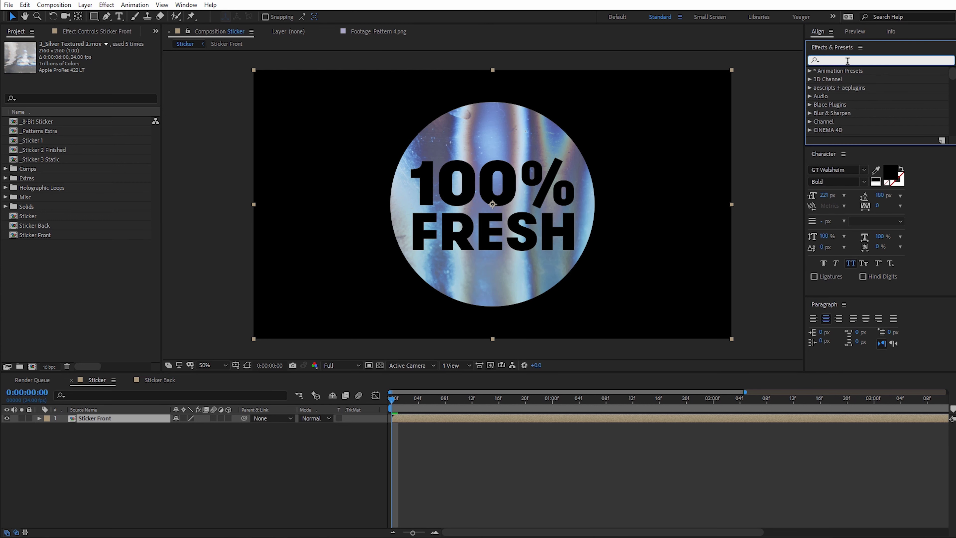
{"action": "type", "text": "cc"}
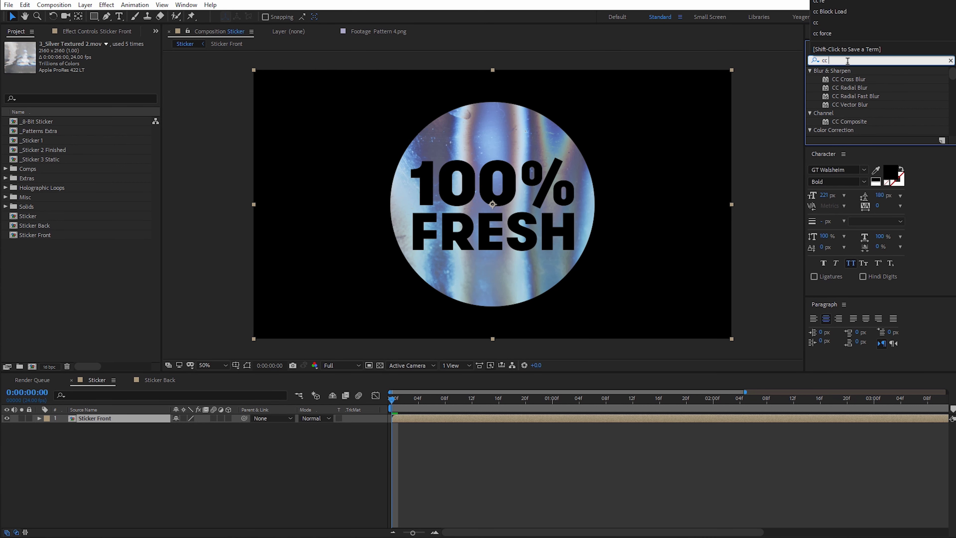
{"action": "type", "text": " page"}
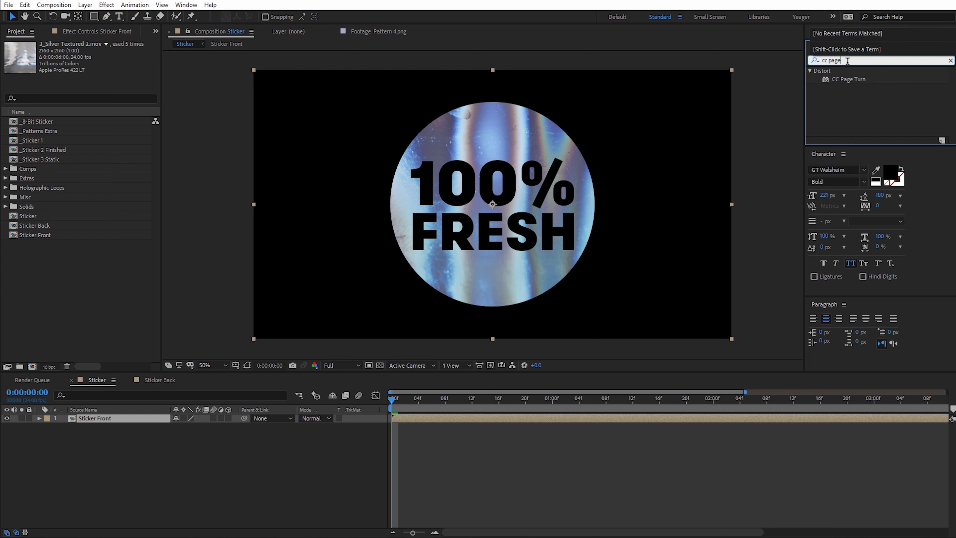
{"action": "left_click_drag", "start_coordinate": [845, 80], "coordinate": [115, 419]}
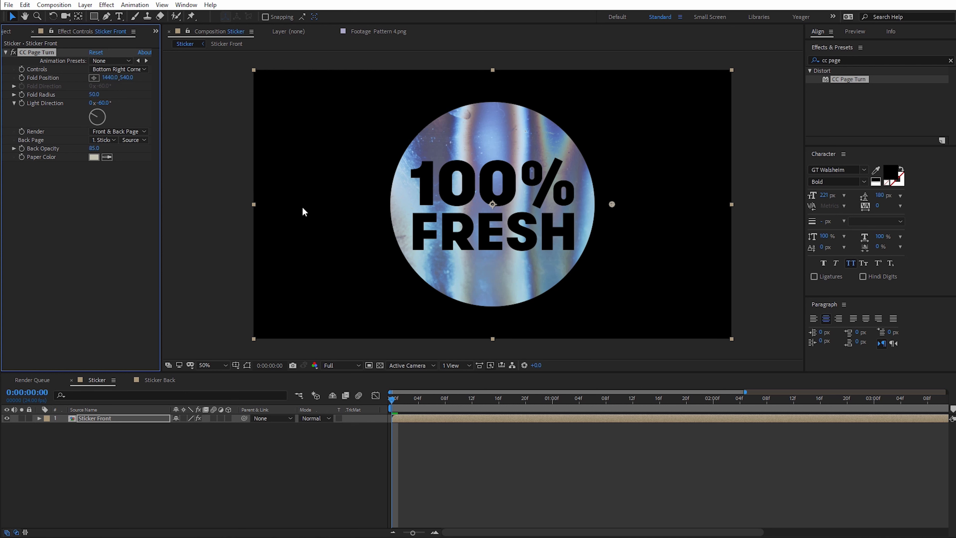
Step: Try out the page turn by moving its fold position beyond the composition's left edge, to about -106, 44
{"action": "left_click_drag", "start_coordinate": [613, 204], "coordinate": [224, 70]}
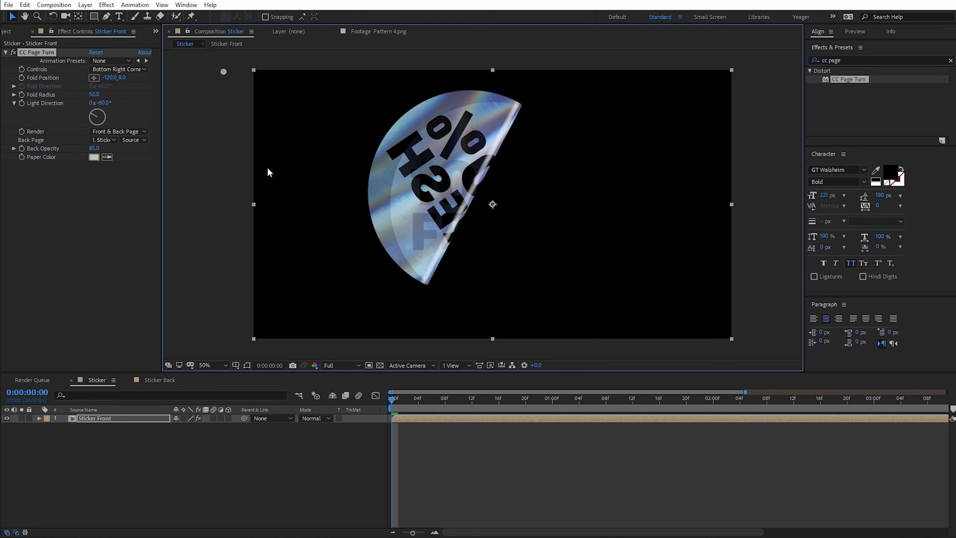
{"action": "left_click", "coordinate": [124, 70]}
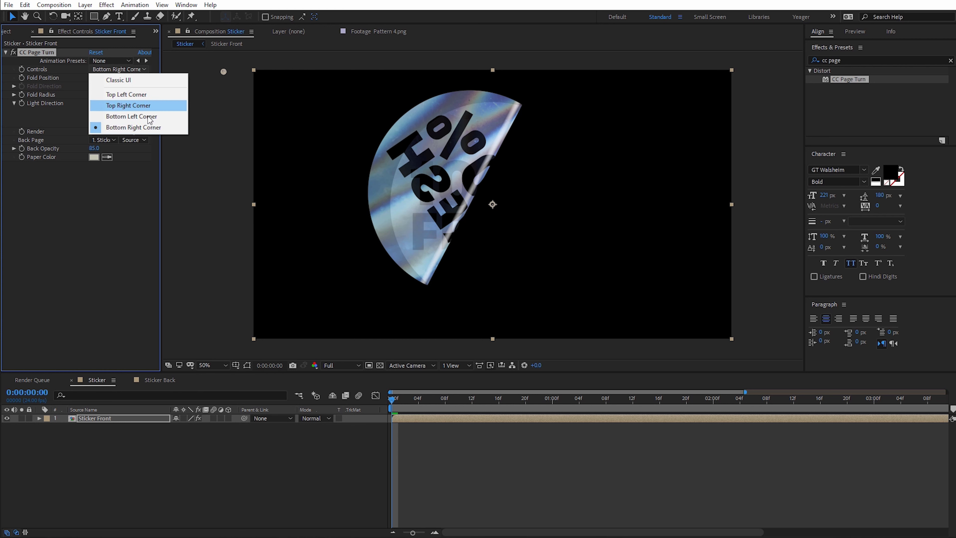
{"action": "left_click", "coordinate": [223, 72]}
{"action": "left_click_drag", "start_coordinate": [224, 73], "coordinate": [224, 80]}
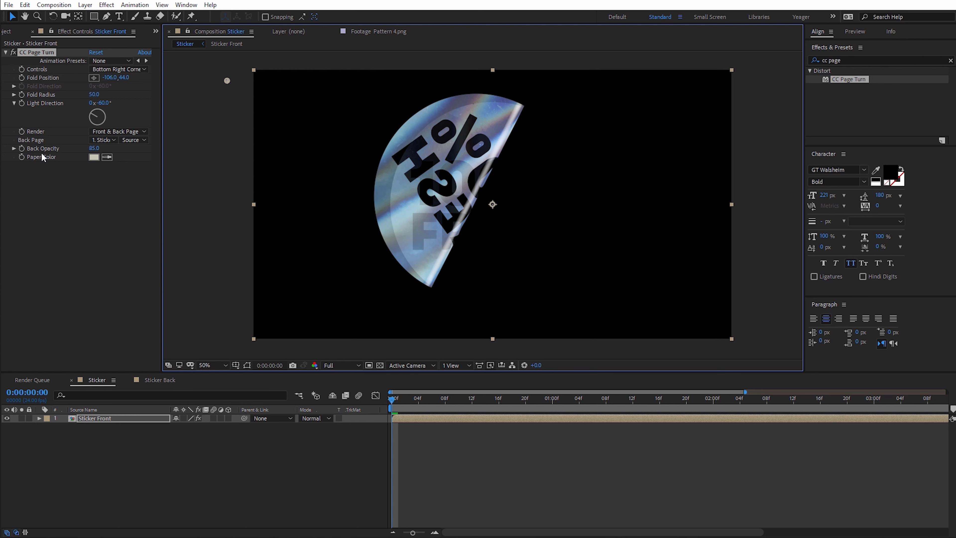
Step: Set the page turn's Back Opacity to 100
{"action": "left_click", "coordinate": [94, 148]}
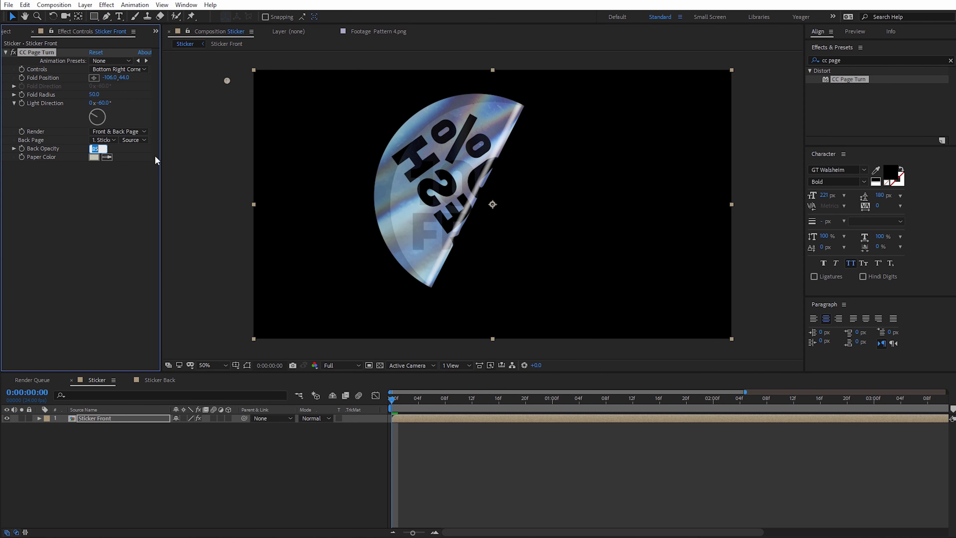
{"action": "type", "text": "100"}
{"action": "key", "text": "Return"}
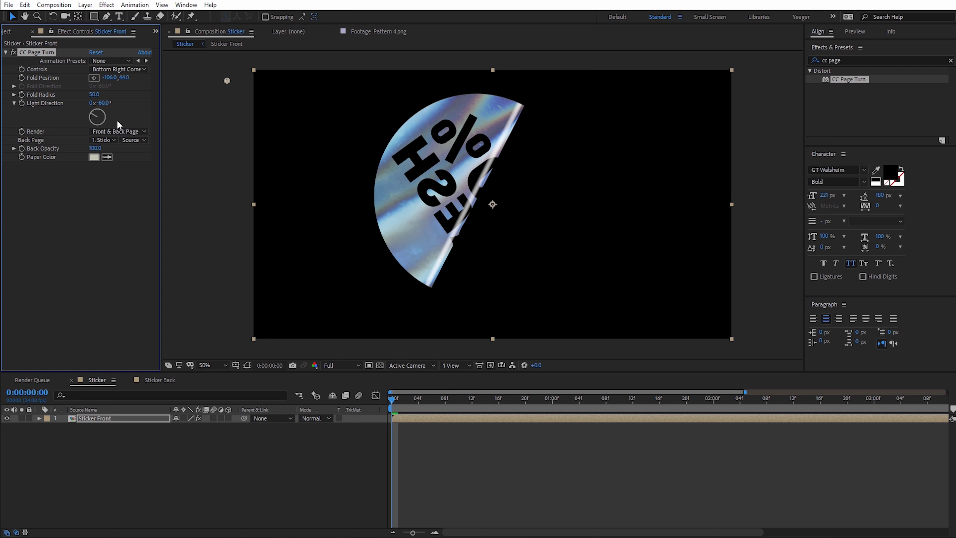
Step: Set the page turn's Fold Radius to 30 and test the fold at several positions across the sticker
{"action": "left_click_drag", "start_coordinate": [225, 81], "coordinate": [311, 140]}
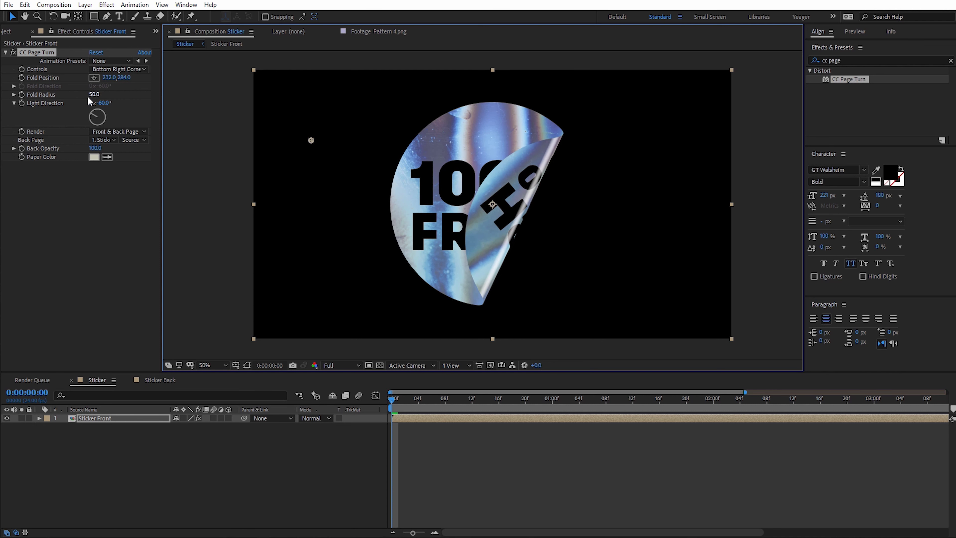
{"action": "left_click_drag", "start_coordinate": [94, 94], "coordinate": [275, 137]}
{"action": "left_click", "coordinate": [101, 94]}
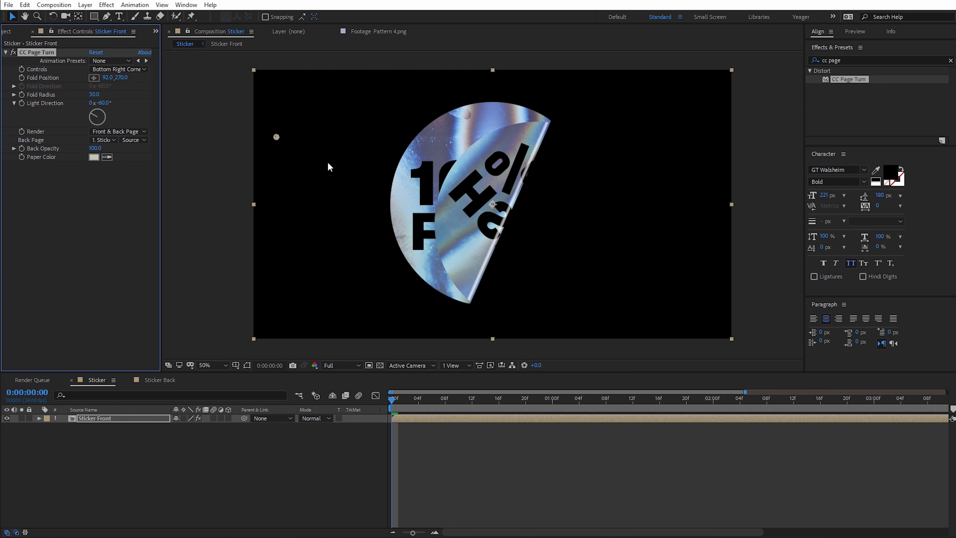
{"action": "left_click_drag", "start_coordinate": [277, 137], "coordinate": [327, 162]}
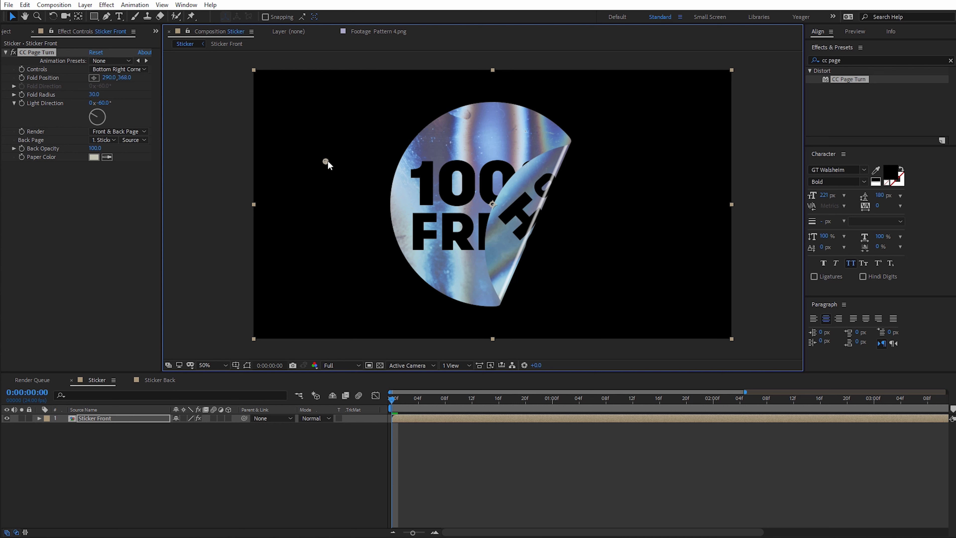
Step: Keyframe the Fold Position from about -178, -22 at 0 seconds to about 782, 616 at 2 seconds and play the animation
{"action": "left_click_drag", "start_coordinate": [327, 162], "coordinate": [210, 63]}
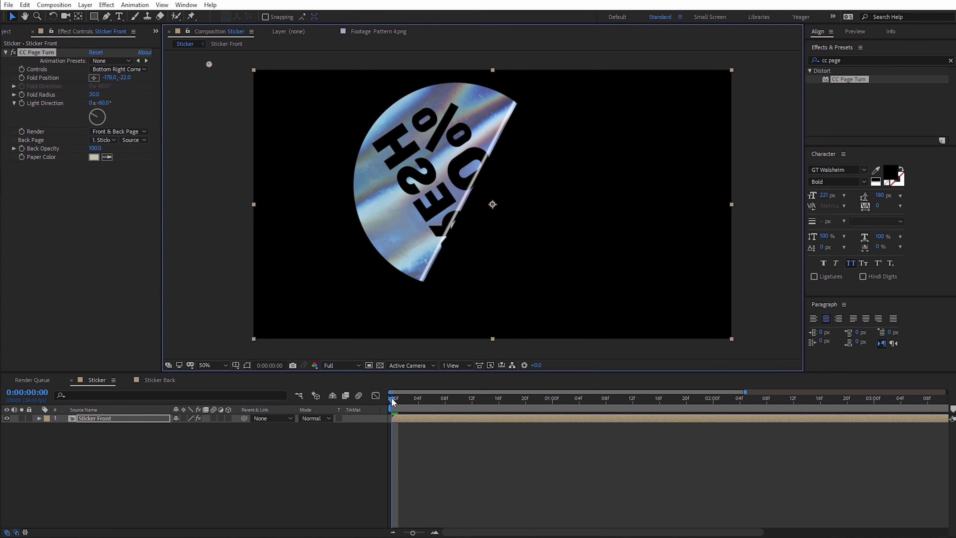
{"action": "left_click", "coordinate": [24, 77]}
{"action": "left_click_drag", "start_coordinate": [391, 406], "coordinate": [709, 436]}
{"action": "left_click_drag", "start_coordinate": [225, 74], "coordinate": [448, 223]}
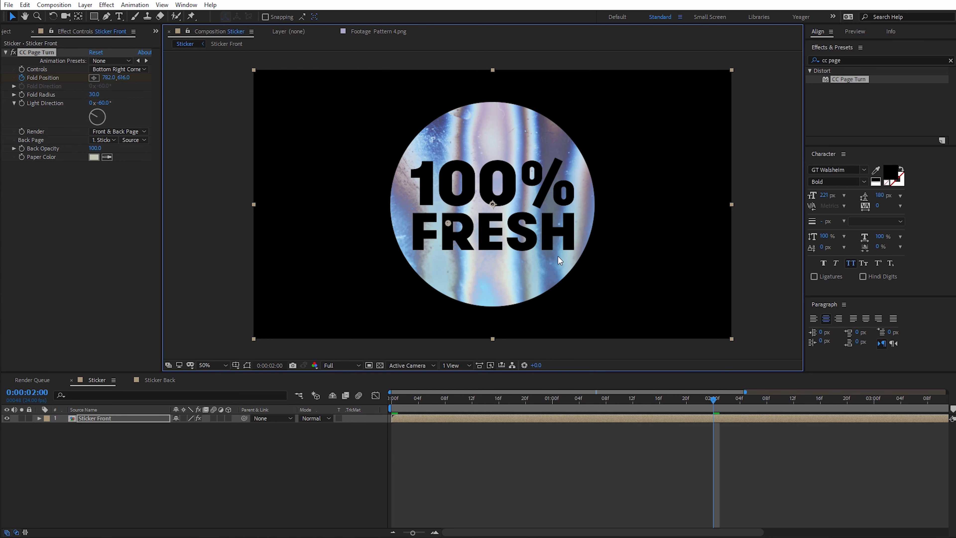
{"action": "key", "text": "u"}
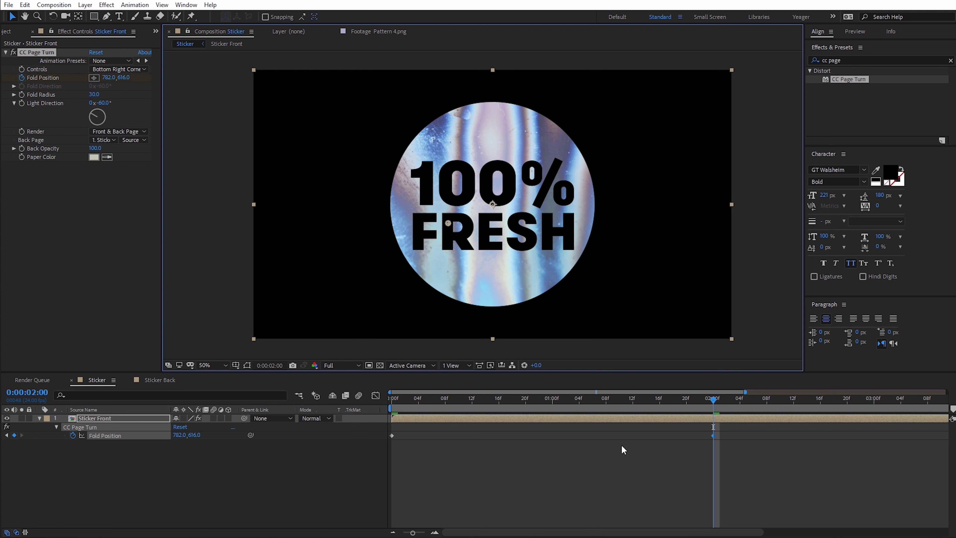
{"action": "key", "text": "space"}
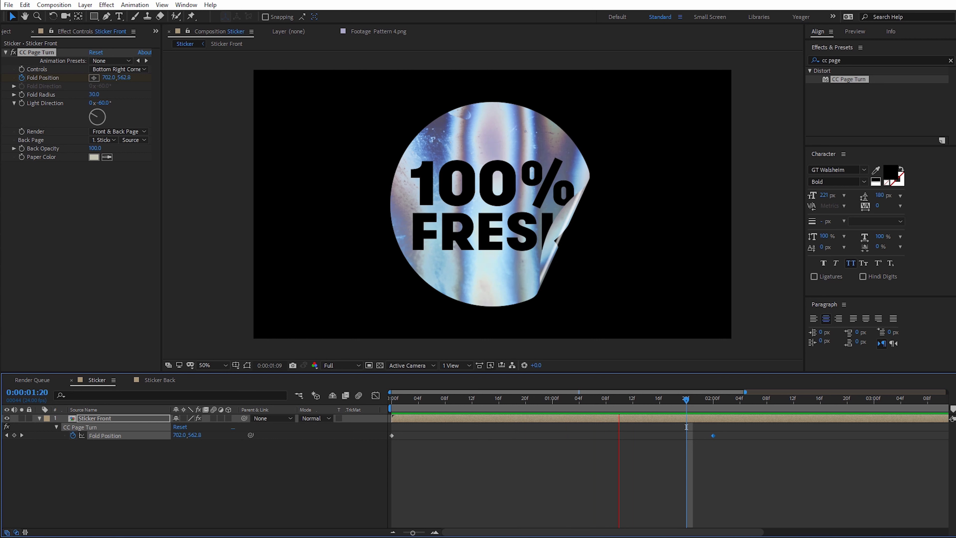
{"action": "key", "text": "space"}
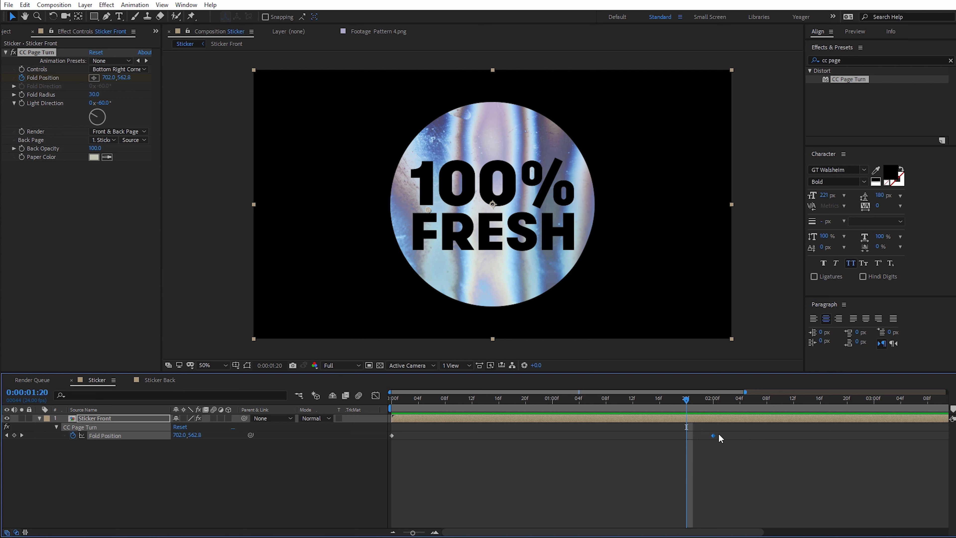
Step: Try rendering only the Back Page of the page turn around frame 16, with the sticker partly peeled
{"action": "left_click_drag", "start_coordinate": [689, 407], "coordinate": [499, 408]}
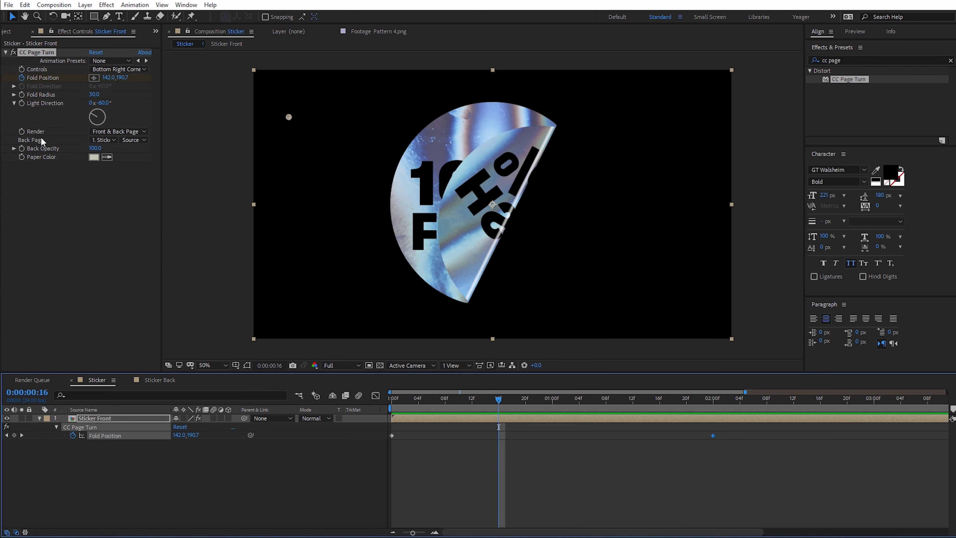
{"action": "left_click", "coordinate": [118, 131]}
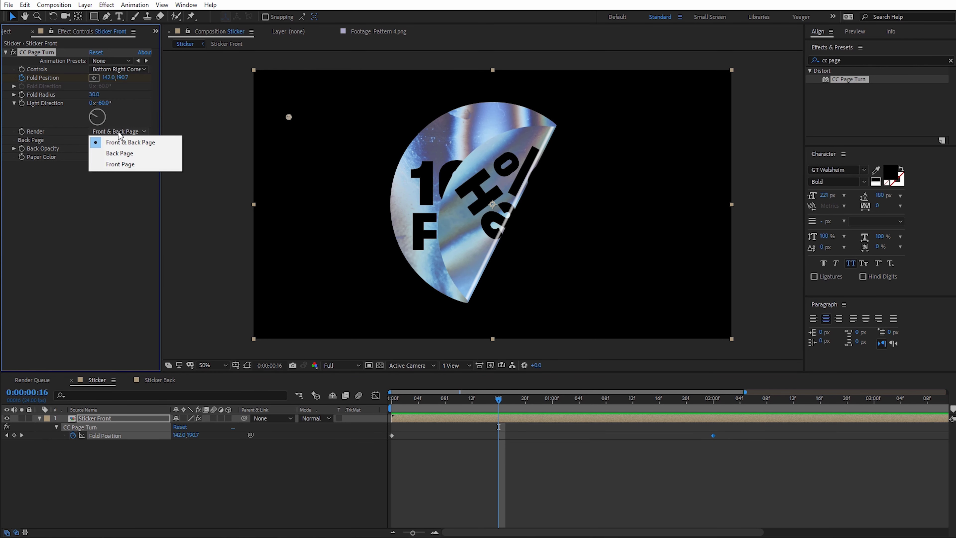
{"action": "left_click", "coordinate": [128, 154]}
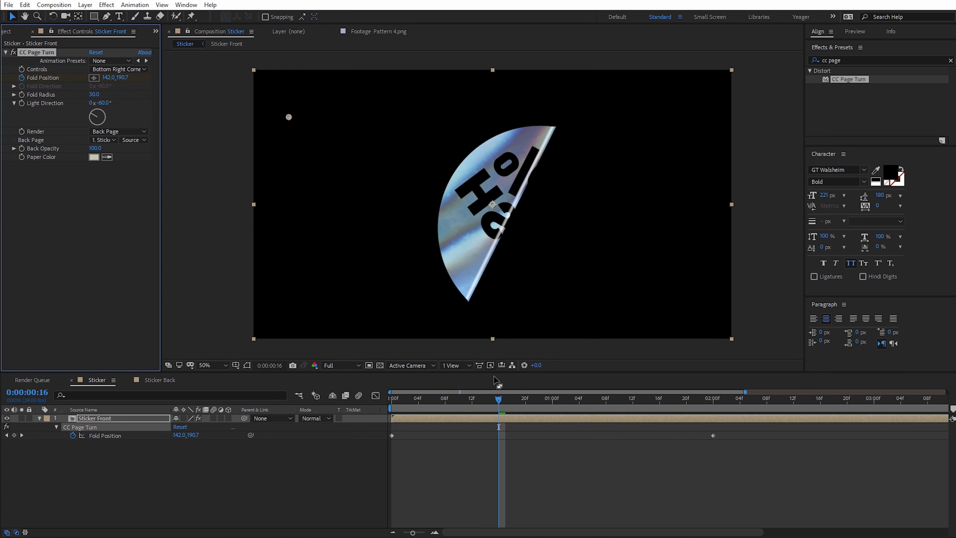
{"action": "mouse_move", "coordinate": [498, 400]}
{"action": "left_mouse_down"}
{"action": "mouse_move", "coordinate": [400, 401]}
{"action": "mouse_move", "coordinate": [505, 408]}
{"action": "left_mouse_up"}
Step: Set the Sticker Front page turn to render only the Front Page and go to 0:00:00:16
{"action": "left_click", "coordinate": [125, 132]}
{"action": "left_click", "coordinate": [122, 166]}
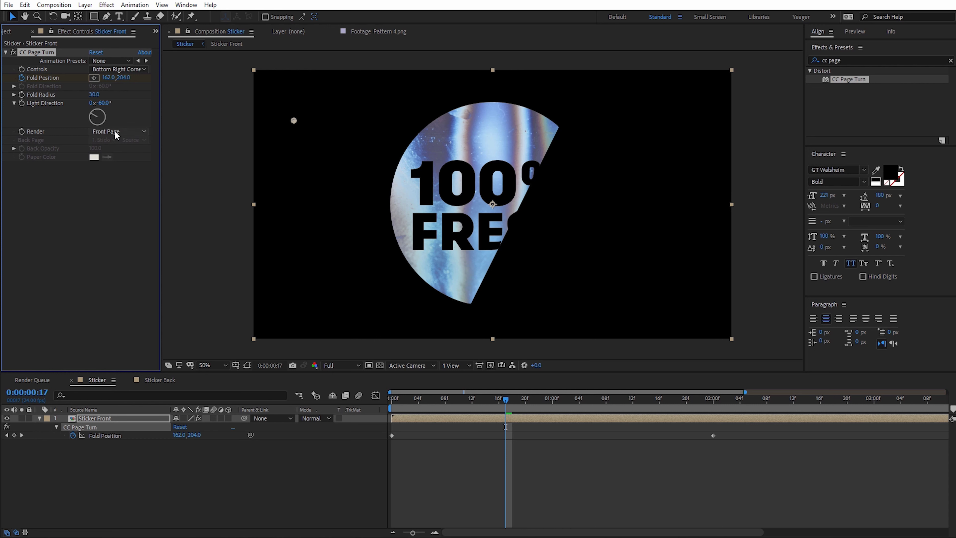
{"action": "mouse_move", "coordinate": [506, 401]}
{"action": "left_mouse_down"}
{"action": "mouse_move", "coordinate": [419, 404]}
{"action": "mouse_move", "coordinate": [499, 403]}
{"action": "left_mouse_up"}
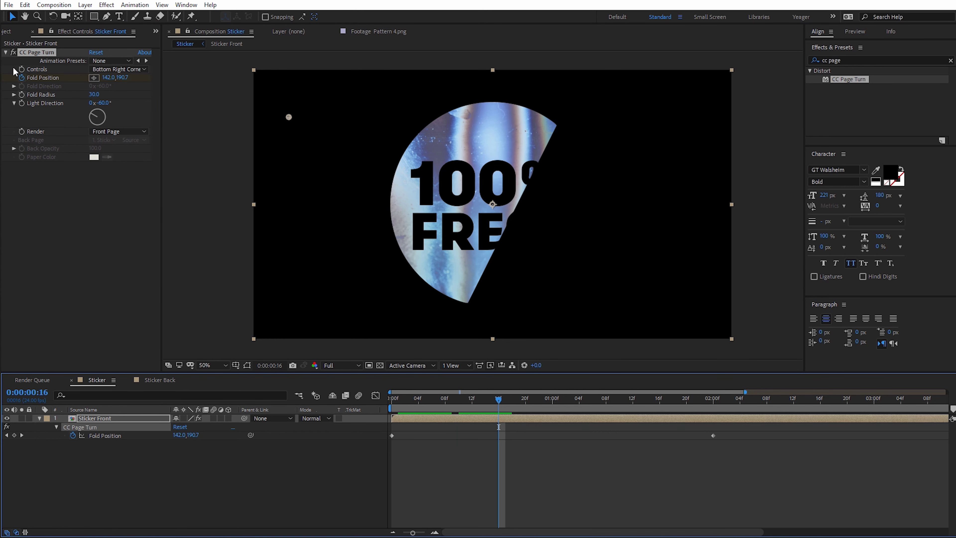
Step: Add the Sticker Back composition as a layer above Sticker Front in the Sticker composition
{"action": "left_click", "coordinate": [11, 33]}
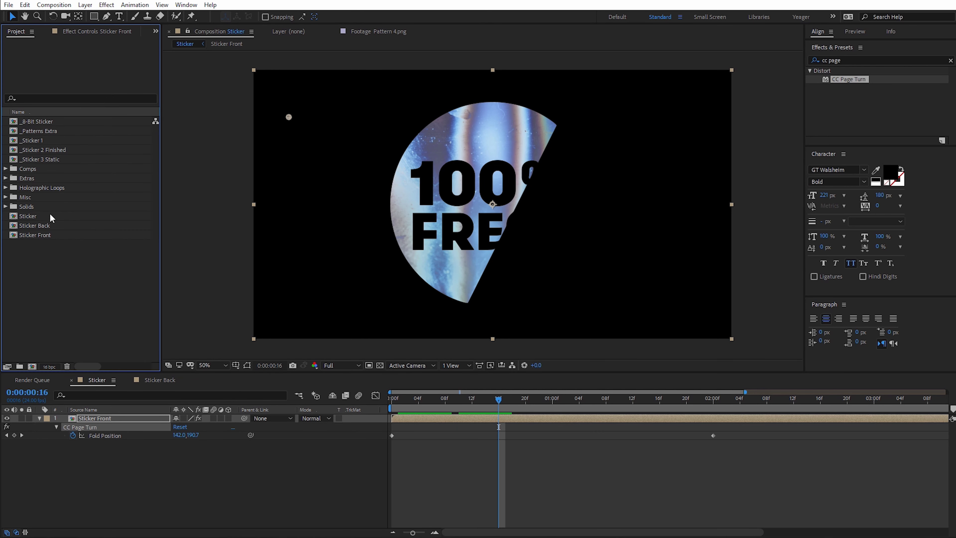
{"action": "left_click", "coordinate": [44, 225]}
{"action": "left_click_drag", "start_coordinate": [43, 225], "coordinate": [109, 420]}
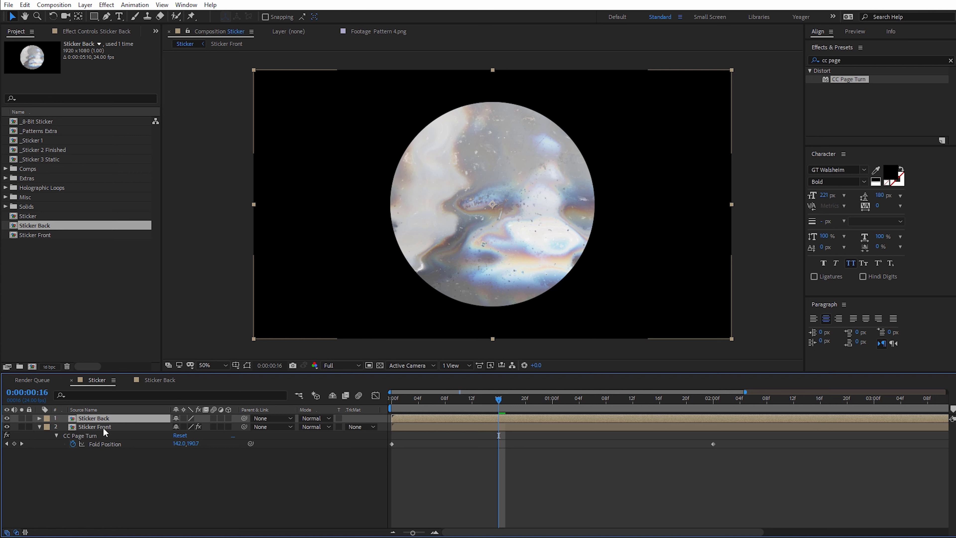
Step: Copy the CC Page Turn effect, with its keyframes, from the Sticker Front layer
{"action": "left_click", "coordinate": [92, 427]}
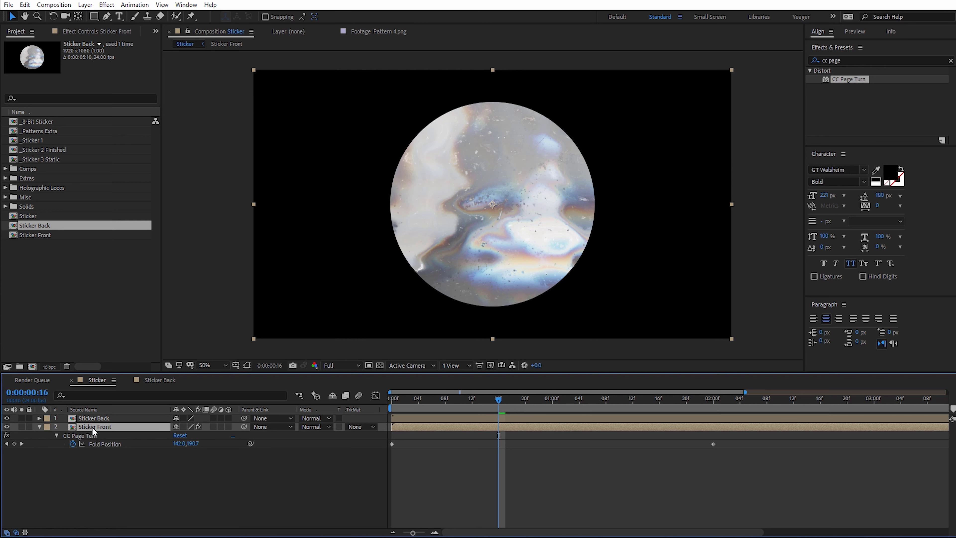
{"action": "left_click", "coordinate": [89, 32]}
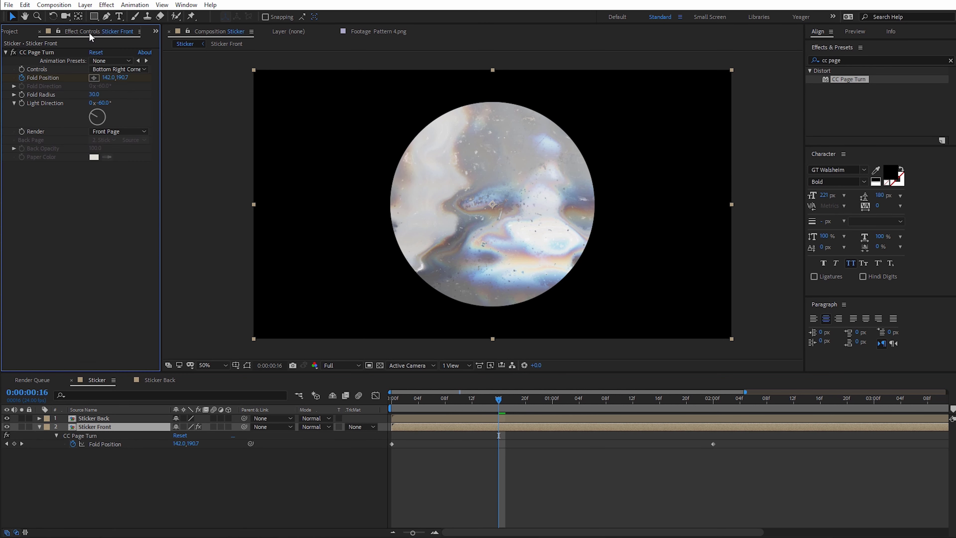
{"action": "left_click", "coordinate": [35, 52]}
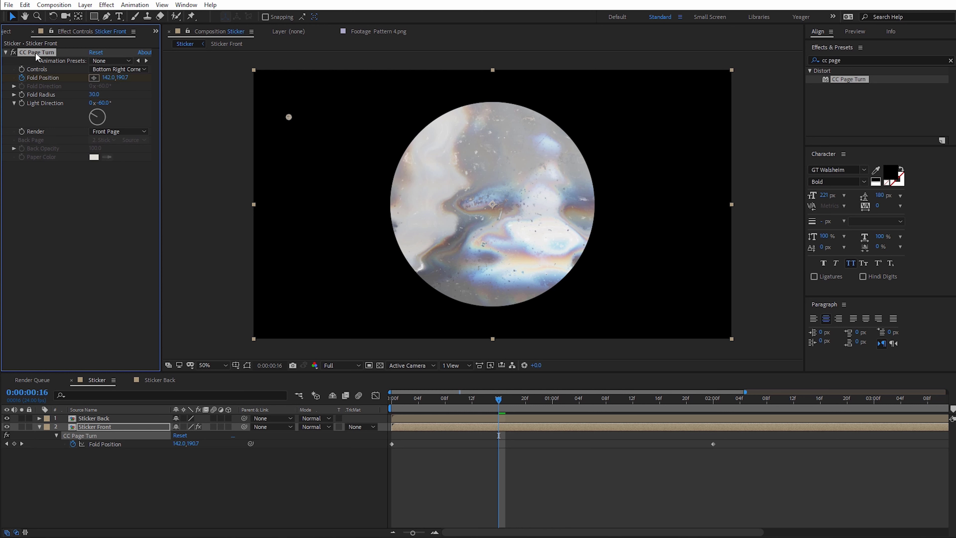
{"action": "left_click", "coordinate": [25, 4]}
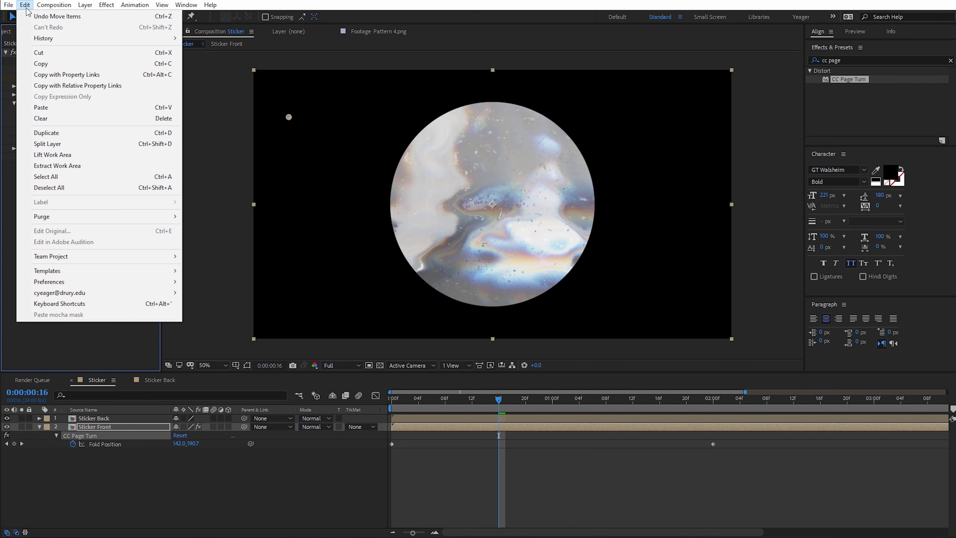
{"action": "left_click", "coordinate": [50, 65]}
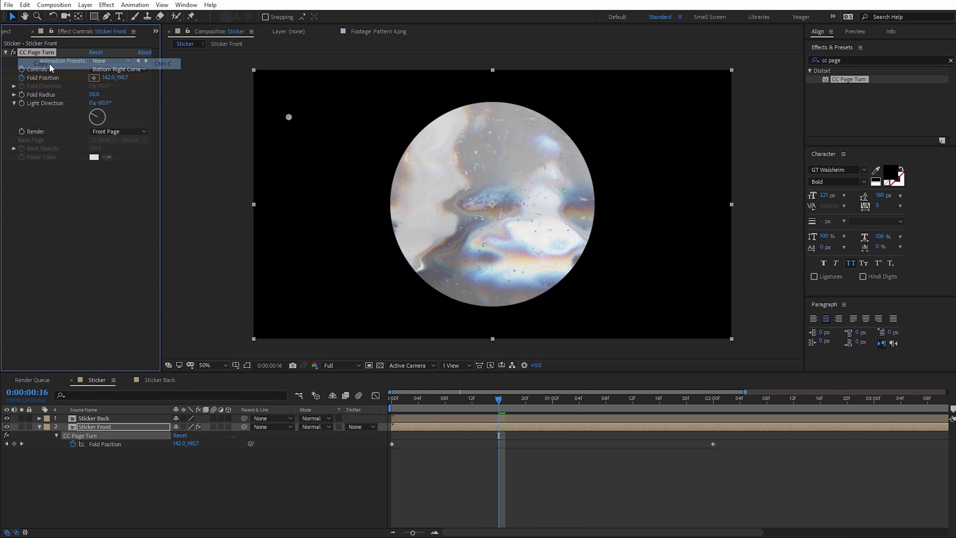
Step: Try pasting the copied CC Page Turn onto Sticker Back at 0:00:00:16, check its keyframe timing, and remove it again
{"action": "left_click", "coordinate": [97, 416]}
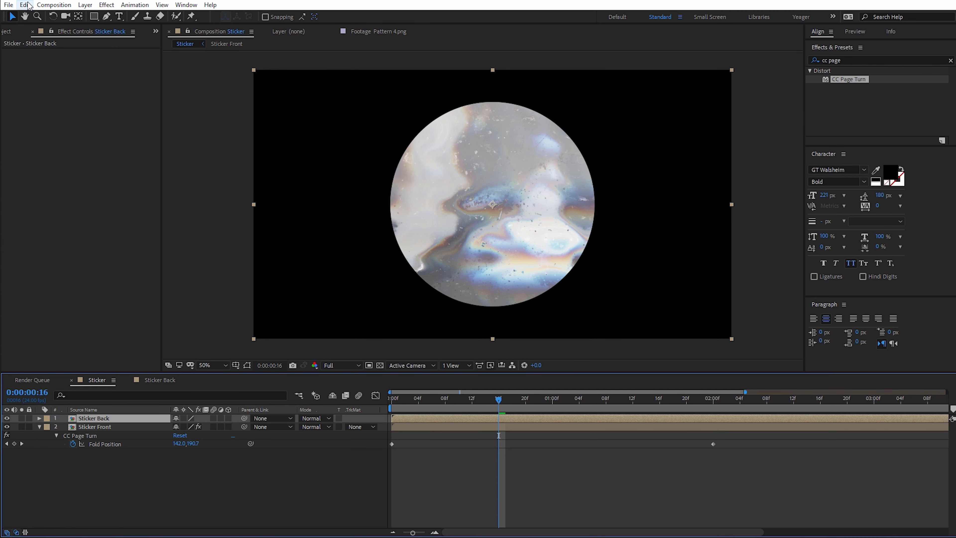
{"action": "left_click", "coordinate": [26, 5]}
{"action": "left_click", "coordinate": [61, 105]}
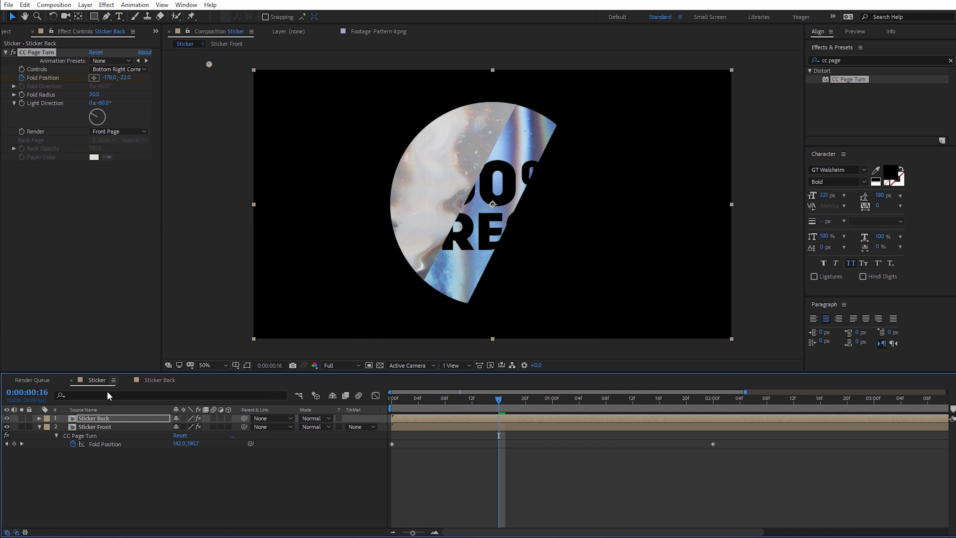
{"action": "left_click_drag", "start_coordinate": [499, 391], "coordinate": [610, 420]}
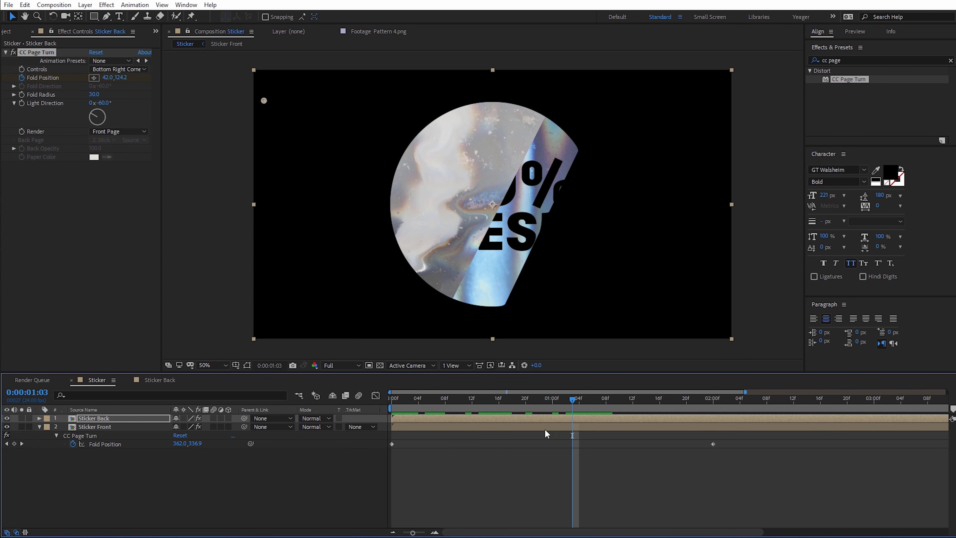
{"action": "left_click_drag", "start_coordinate": [574, 399], "coordinate": [392, 404]}
{"action": "left_click", "coordinate": [405, 405]}
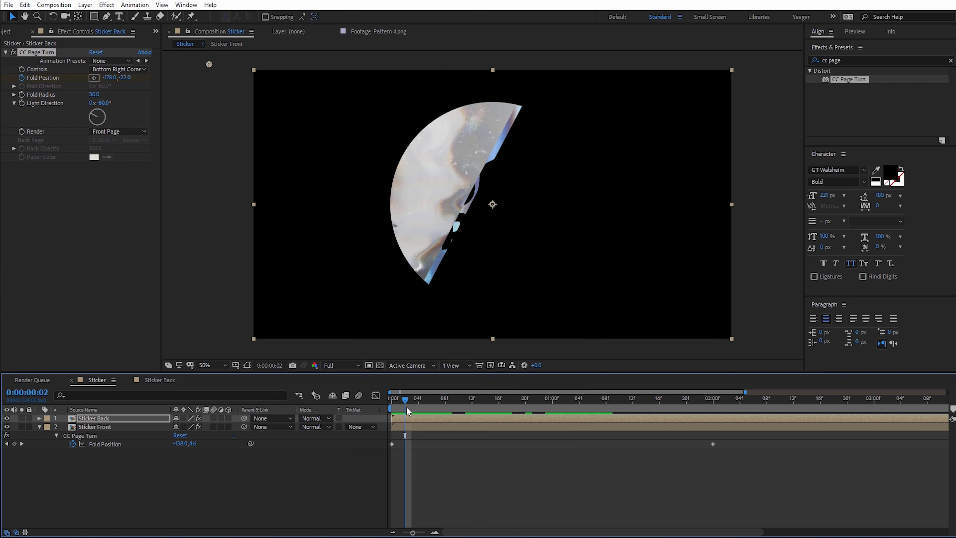
{"action": "key", "text": "u"}
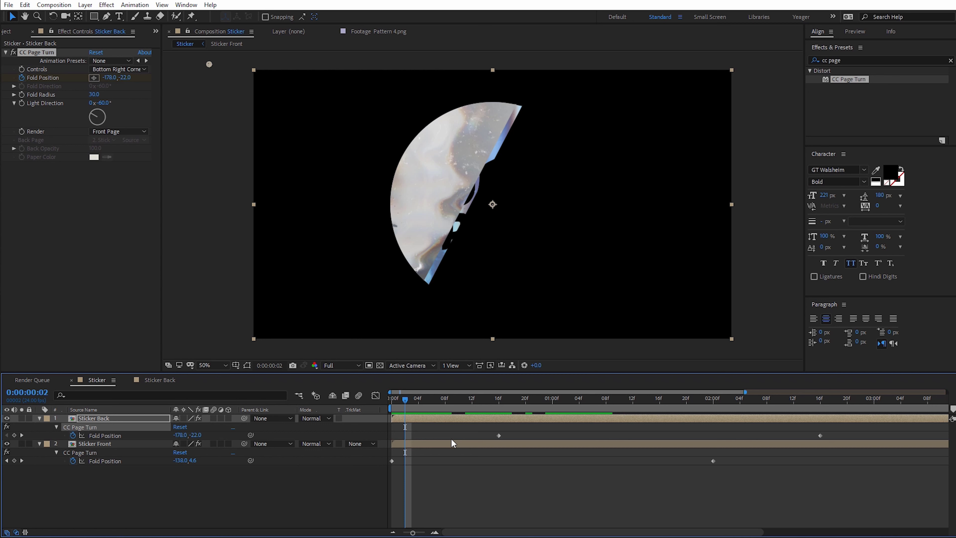
{"action": "key", "text": "Delete"}
{"action": "left_click", "coordinate": [500, 401]}
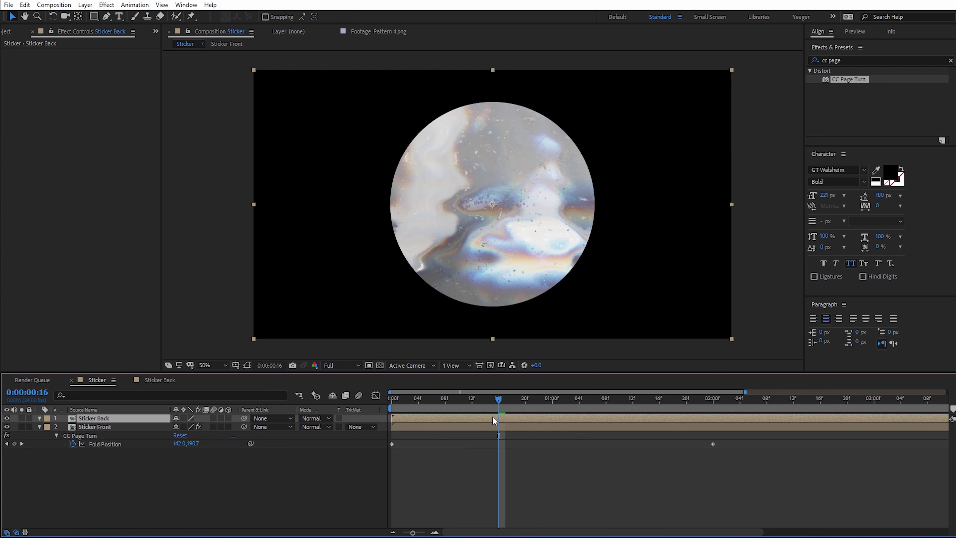
Step: Paste the copied CC Page Turn onto the Sticker Back layer at 0:00:00:00 and scrub the opening frames
{"action": "left_click_drag", "start_coordinate": [501, 404], "coordinate": [392, 410]}
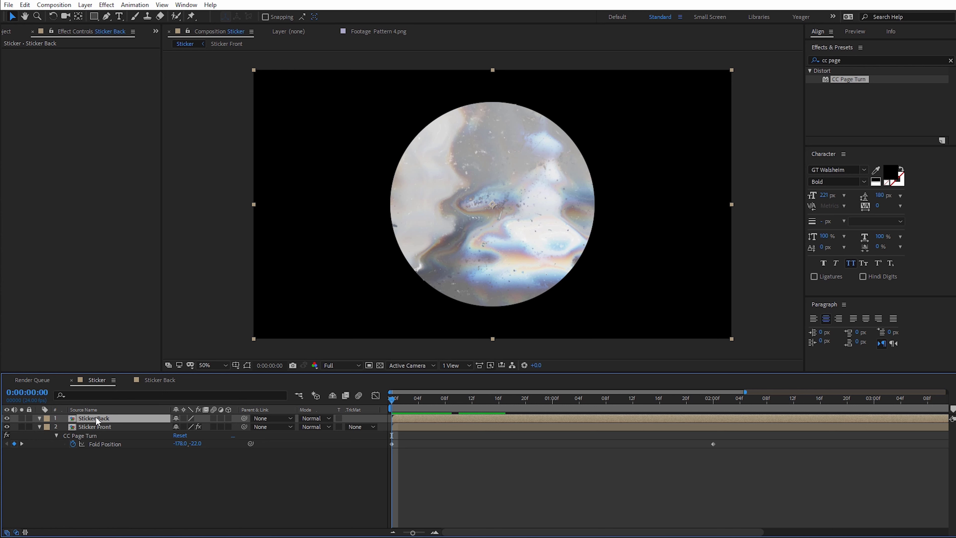
{"action": "left_click", "coordinate": [25, 4]}
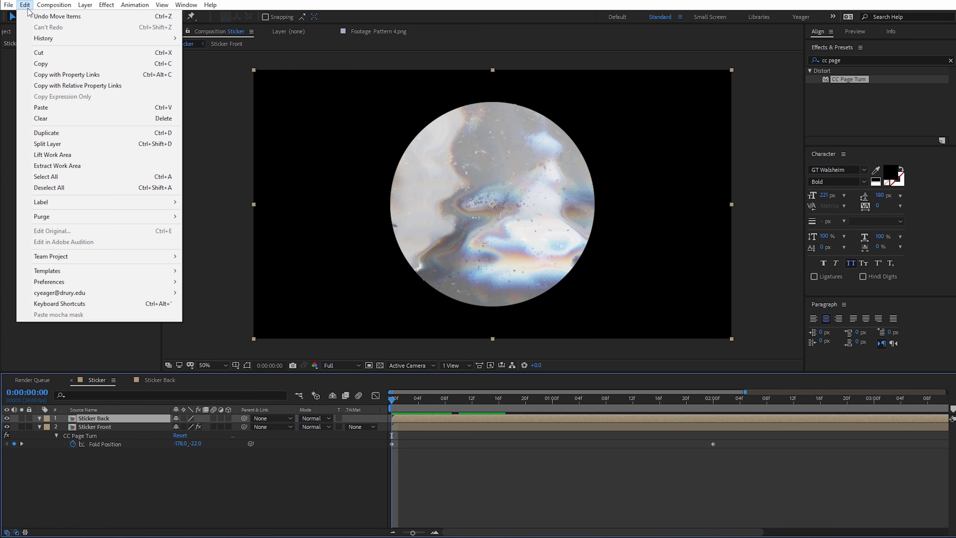
{"action": "left_click", "coordinate": [49, 108]}
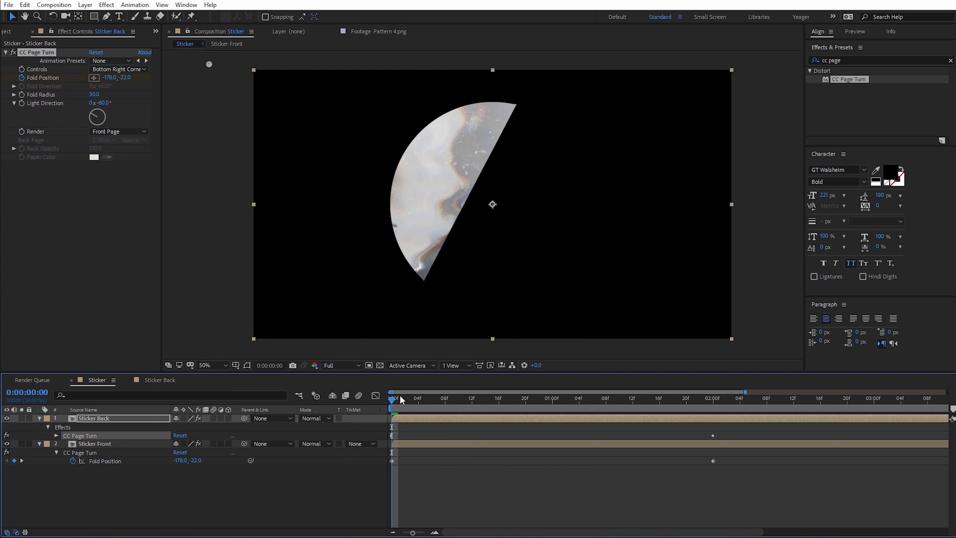
{"action": "mouse_move", "coordinate": [394, 403]}
{"action": "left_mouse_down"}
{"action": "mouse_move", "coordinate": [576, 407]}
{"action": "mouse_move", "coordinate": [390, 410]}
{"action": "left_mouse_up"}
Step: Set the Sticker Back page turn to render only the Back Page, using the Sticker Back layer as its back page
{"action": "left_click", "coordinate": [113, 132]}
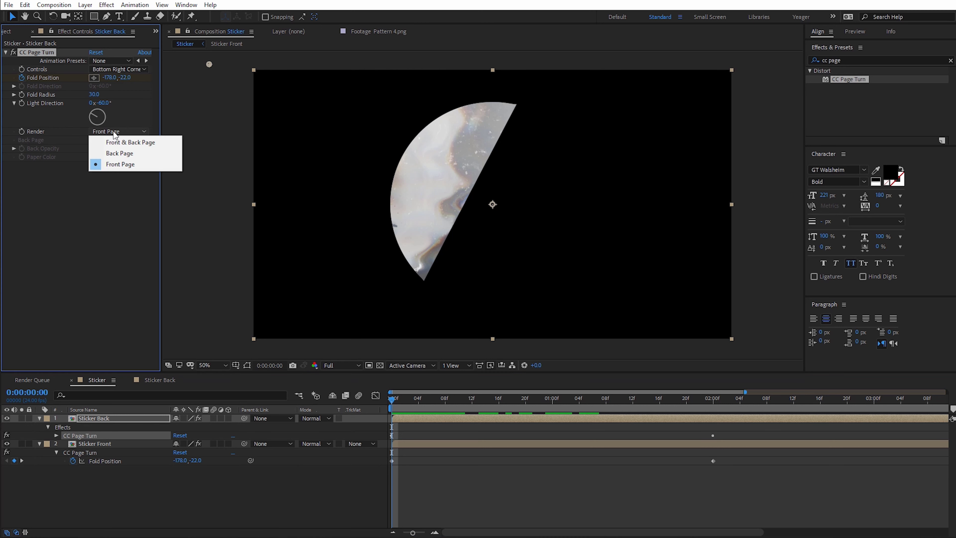
{"action": "left_click", "coordinate": [124, 154]}
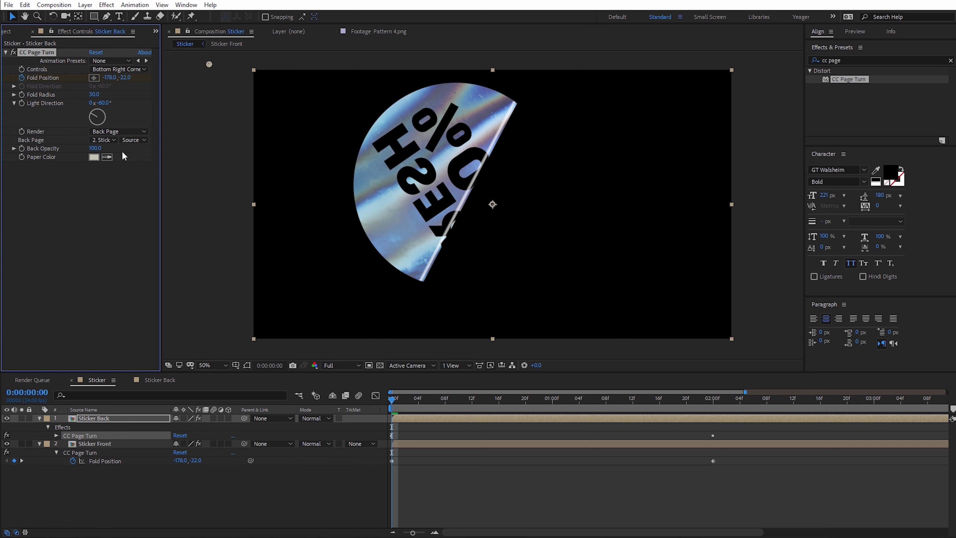
{"action": "left_click", "coordinate": [387, 191]}
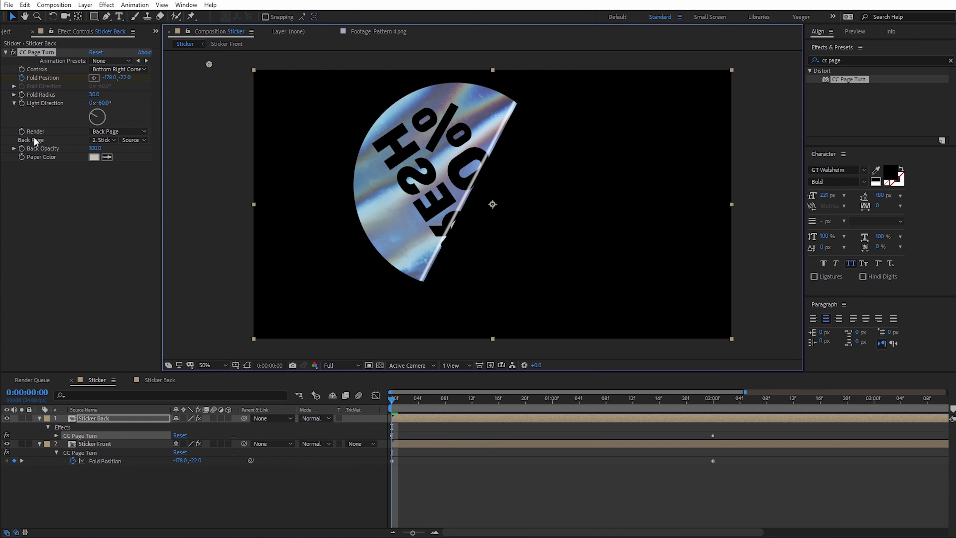
{"action": "left_click", "coordinate": [109, 140]}
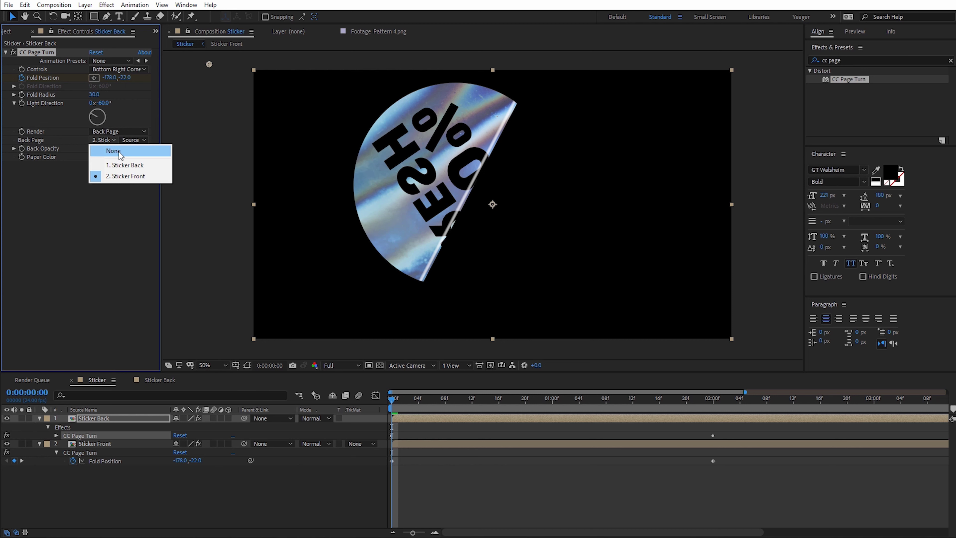
{"action": "left_click", "coordinate": [128, 165]}
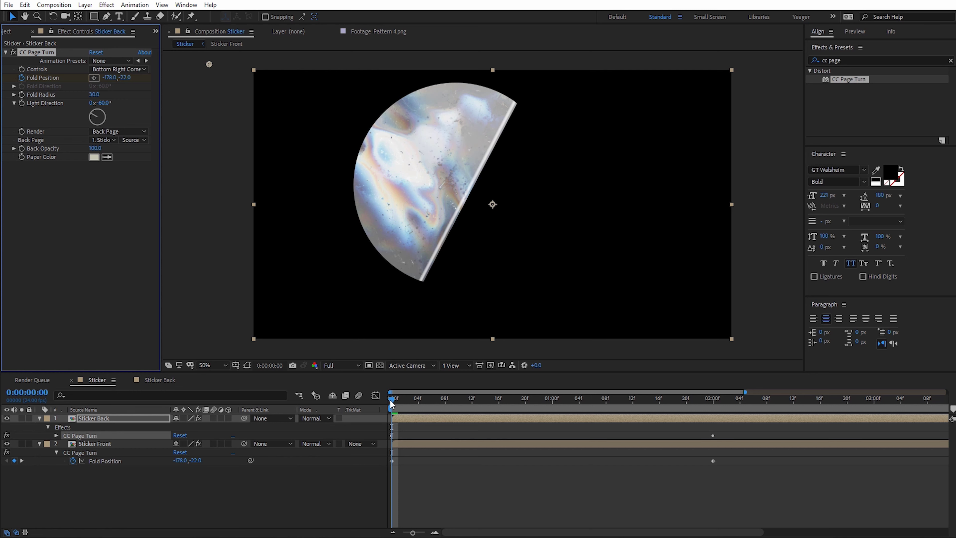
Step: Scrub the peel to 0:00:01:20 and review the page turn render settings on the Sticker Front and Sticker Back layers
{"action": "left_click_drag", "start_coordinate": [392, 404], "coordinate": [684, 434]}
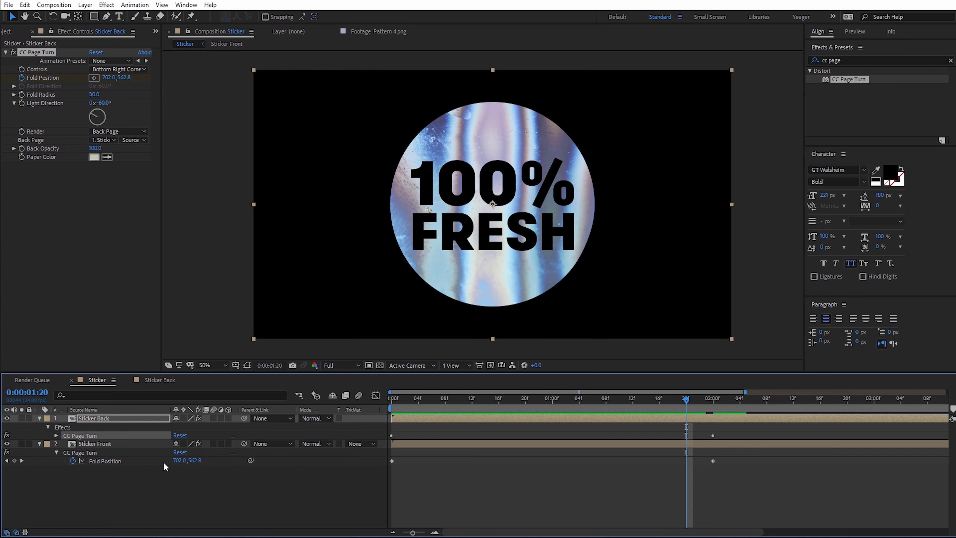
{"action": "left_click", "coordinate": [98, 444]}
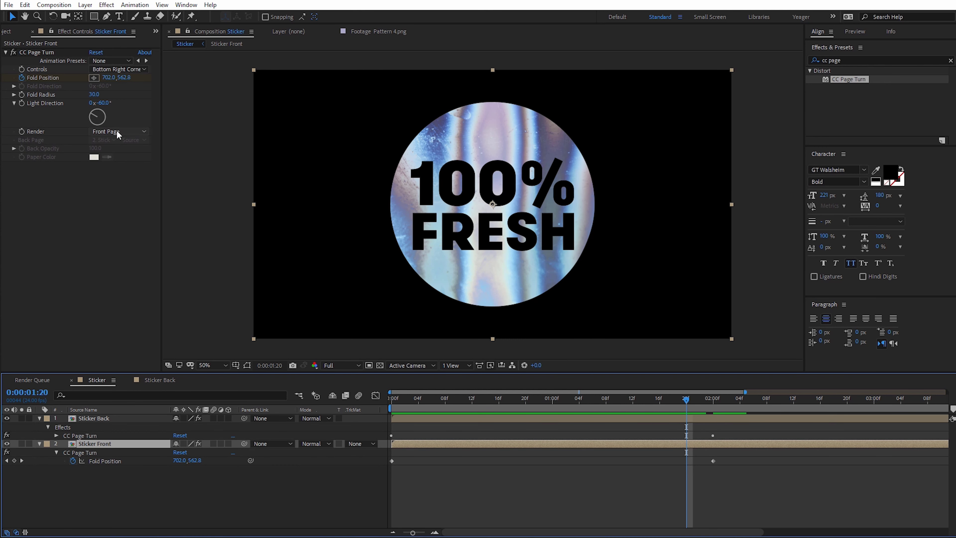
{"action": "left_click", "coordinate": [103, 419]}
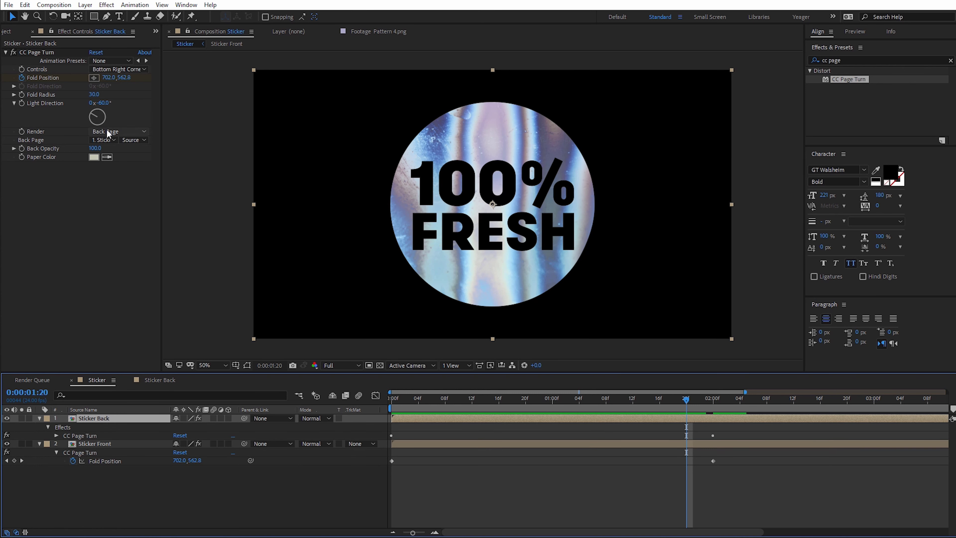
{"action": "left_click", "coordinate": [102, 139]}
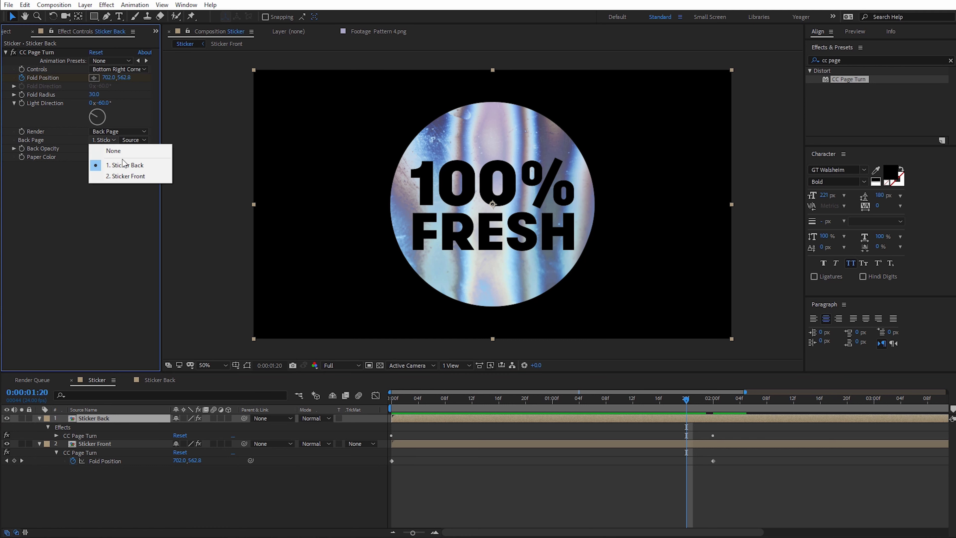
{"action": "left_click", "coordinate": [123, 164]}
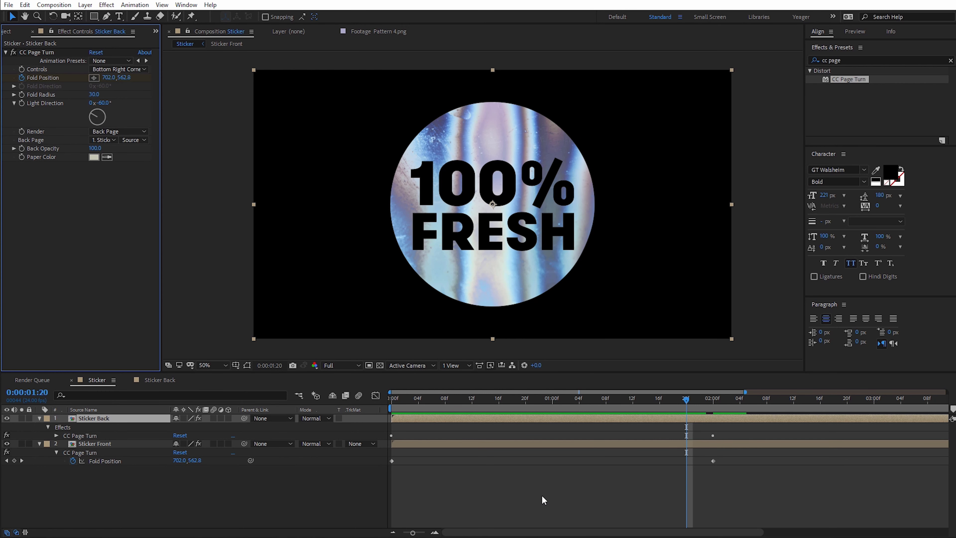
Step: Create a new 1920 x 1080, 24 fps composition named Sticker 2, lasting 0:00:05:10
{"action": "left_click", "coordinate": [10, 31]}
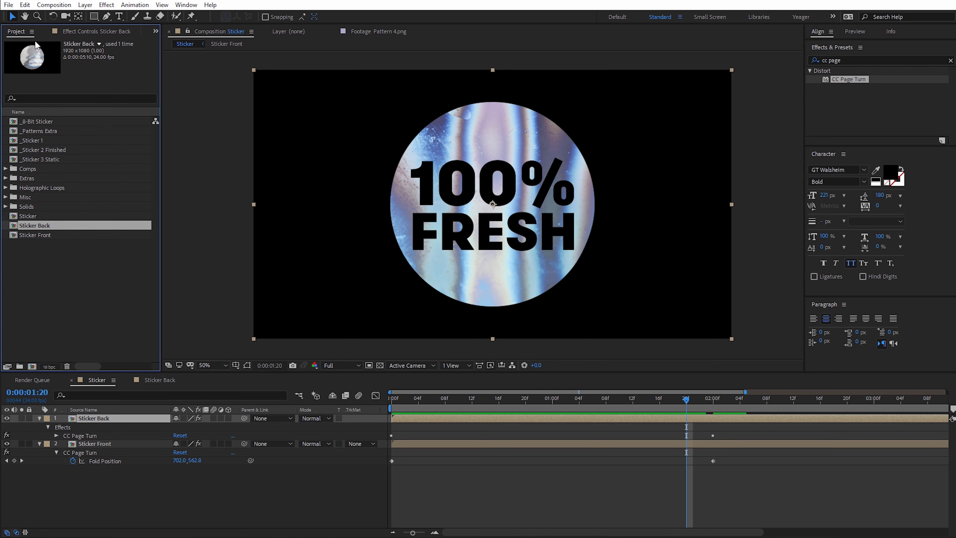
{"action": "left_click", "coordinate": [32, 366]}
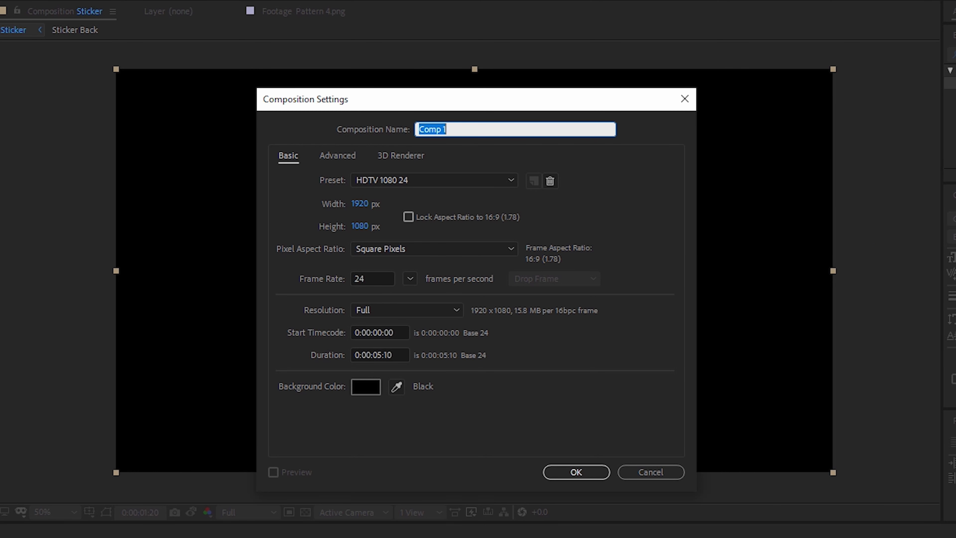
{"action": "type", "text": "Sticker 2"}
{"action": "left_click", "coordinate": [591, 477]}
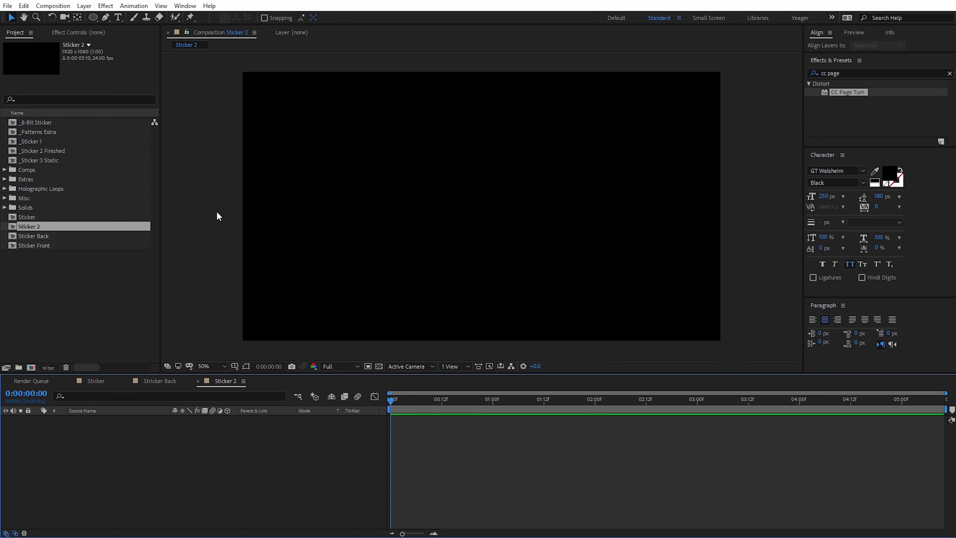
Step: Draw an upright white five-pointed star in the upper middle of the Sticker 2 composition with the Star Tool
{"action": "left_click", "coordinate": [92, 18]}
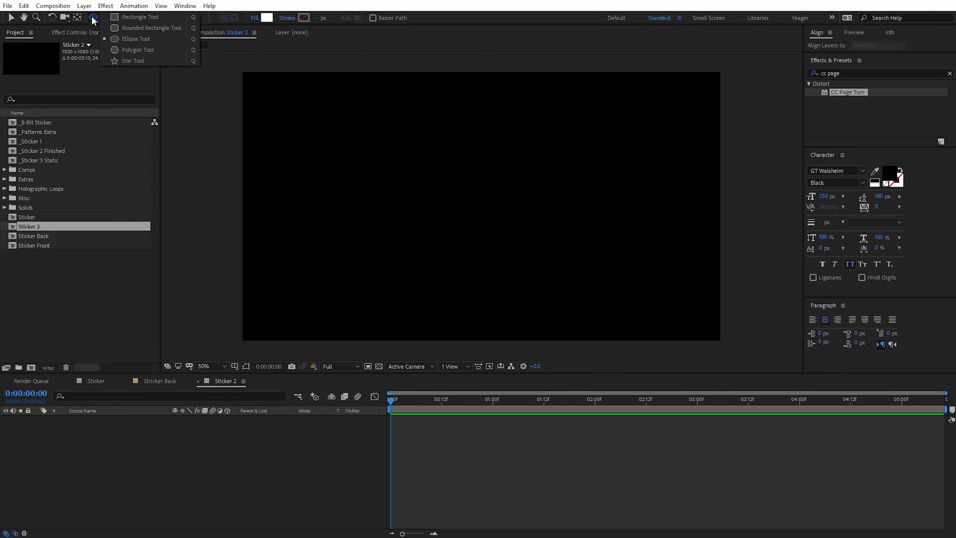
{"action": "left_click", "coordinate": [134, 61]}
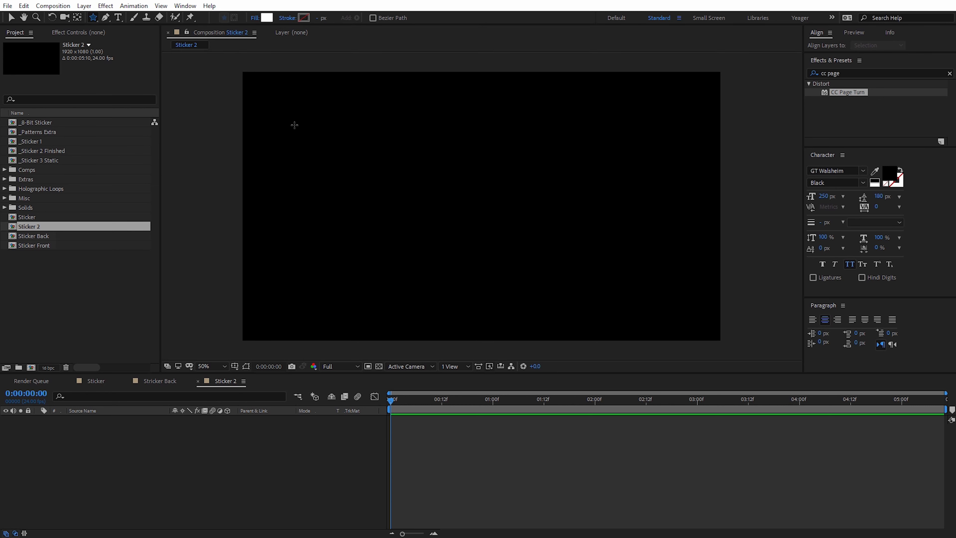
{"action": "left_click_drag", "start_coordinate": [435, 144], "coordinate": [482, 207]}
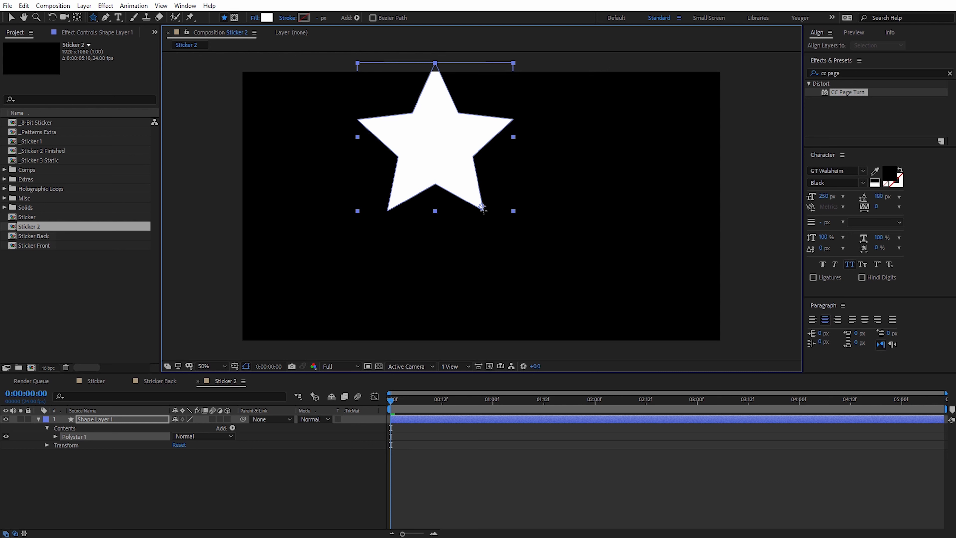
Step: Move the star toward the middle and align it horizontally and vertically to the composition's center
{"action": "left_click", "coordinate": [11, 17]}
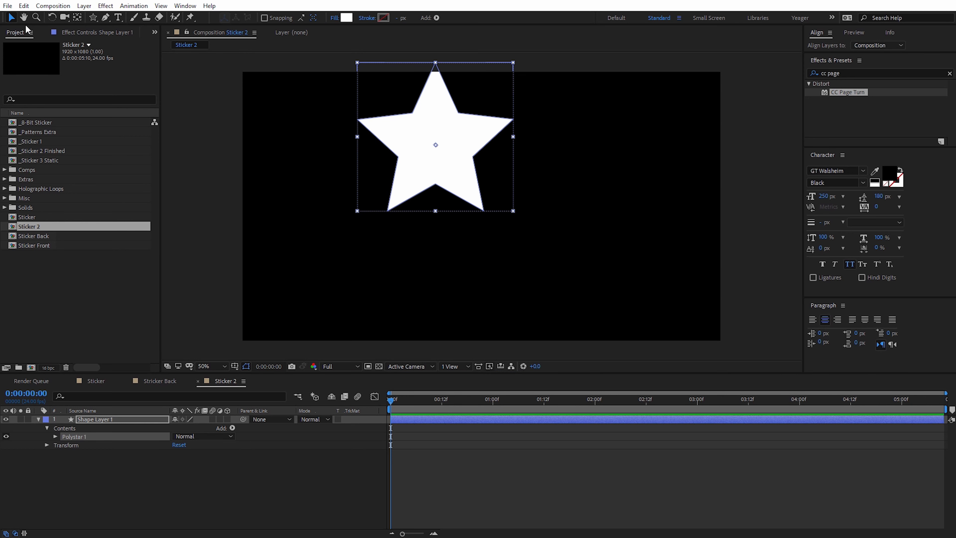
{"action": "left_click_drag", "start_coordinate": [472, 152], "coordinate": [501, 190]}
{"action": "left_click", "coordinate": [819, 33]}
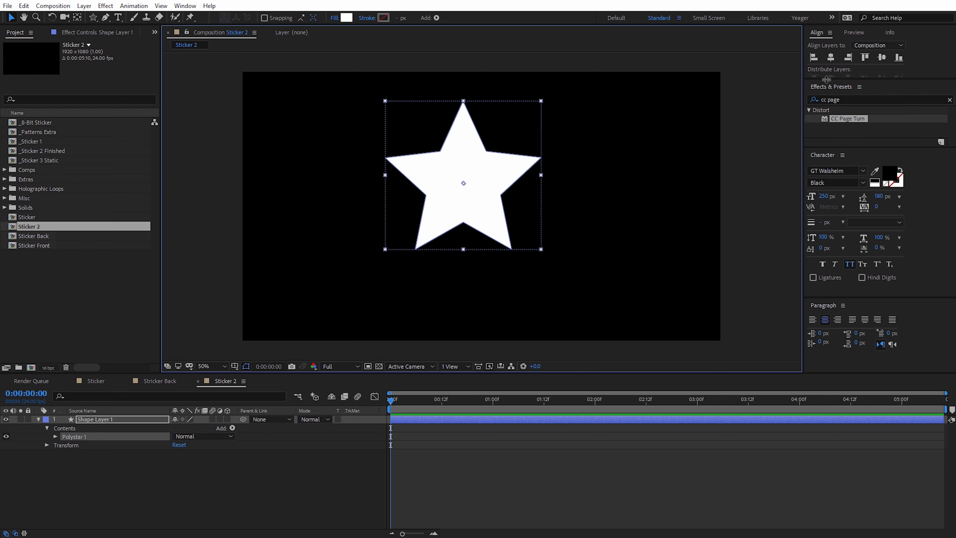
{"action": "left_click", "coordinate": [831, 58]}
{"action": "left_click", "coordinate": [882, 59]}
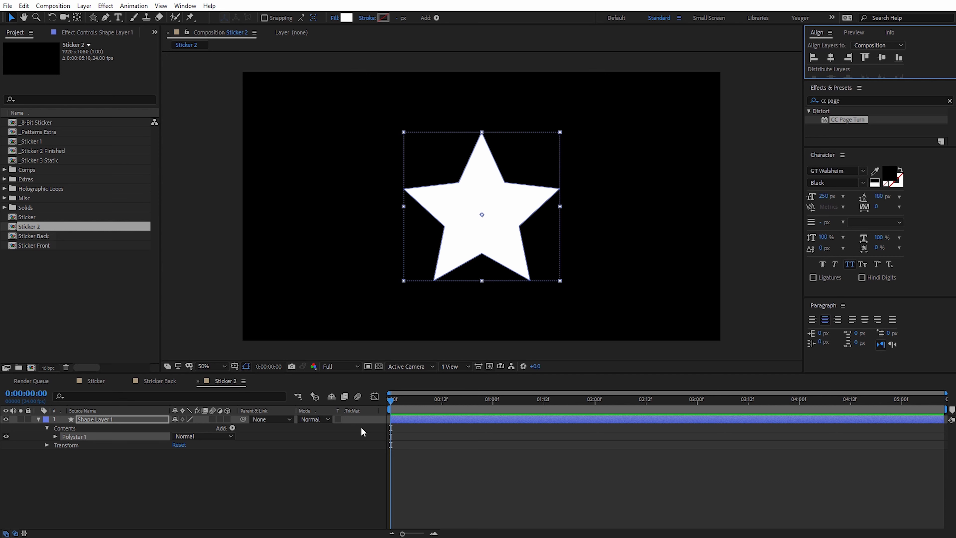
Step: Give the star 18 points and raise its inner radius to about 296 to form a shallow-toothed badge
{"action": "left_click", "coordinate": [86, 415]}
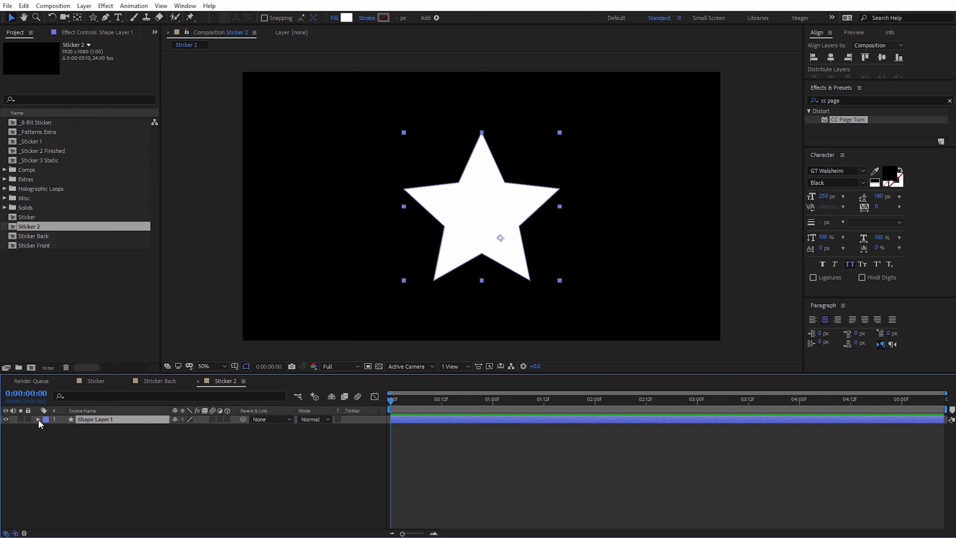
{"action": "left_click", "coordinate": [54, 437]}
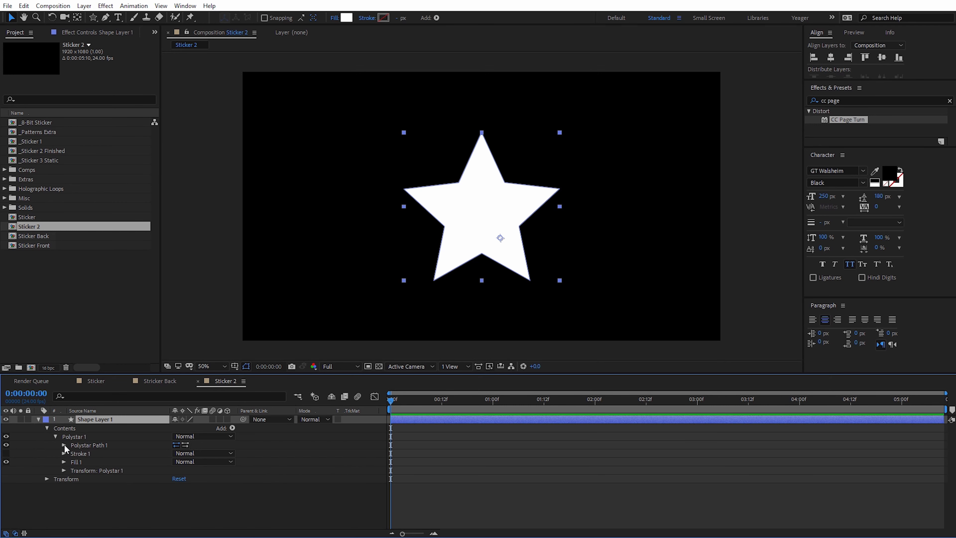
{"action": "left_click", "coordinate": [64, 444]}
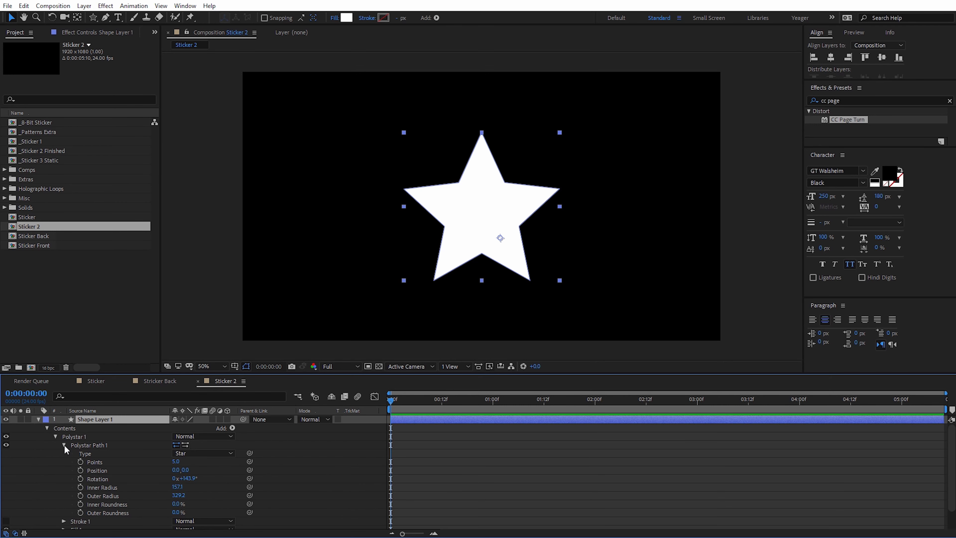
{"action": "left_click_drag", "start_coordinate": [176, 466], "coordinate": [184, 462]}
{"action": "left_click", "coordinate": [184, 462]}
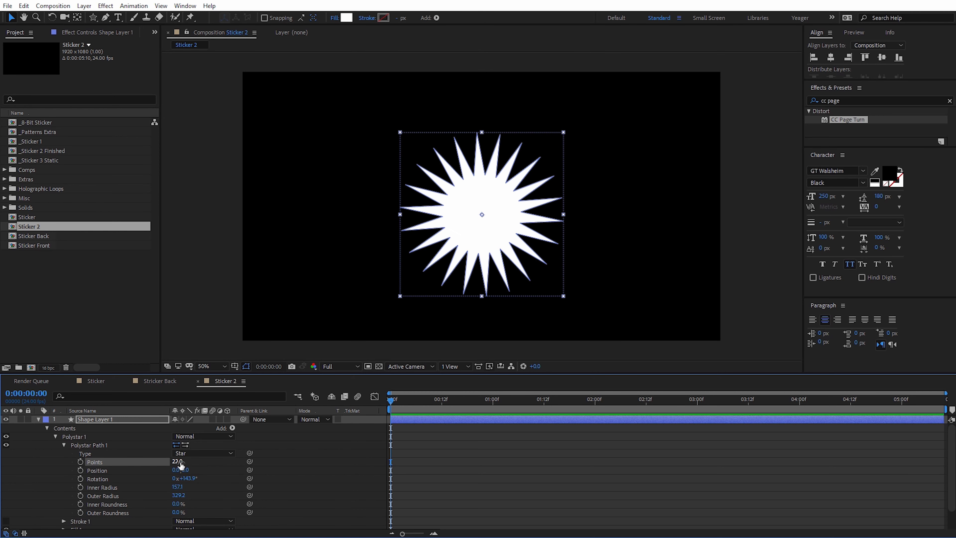
{"action": "type", "text": "18"}
{"action": "key", "text": "Return"}
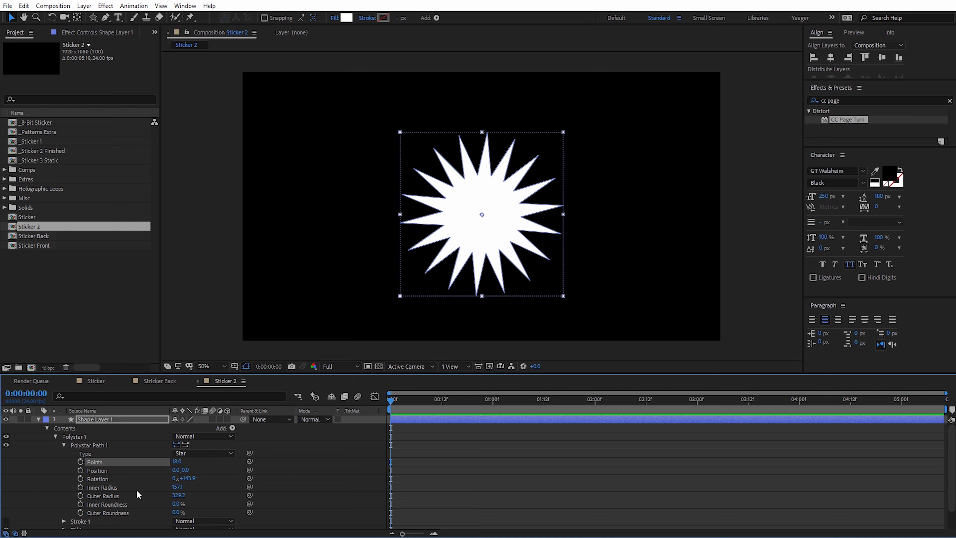
{"action": "left_click_drag", "start_coordinate": [177, 487], "coordinate": [253, 494]}
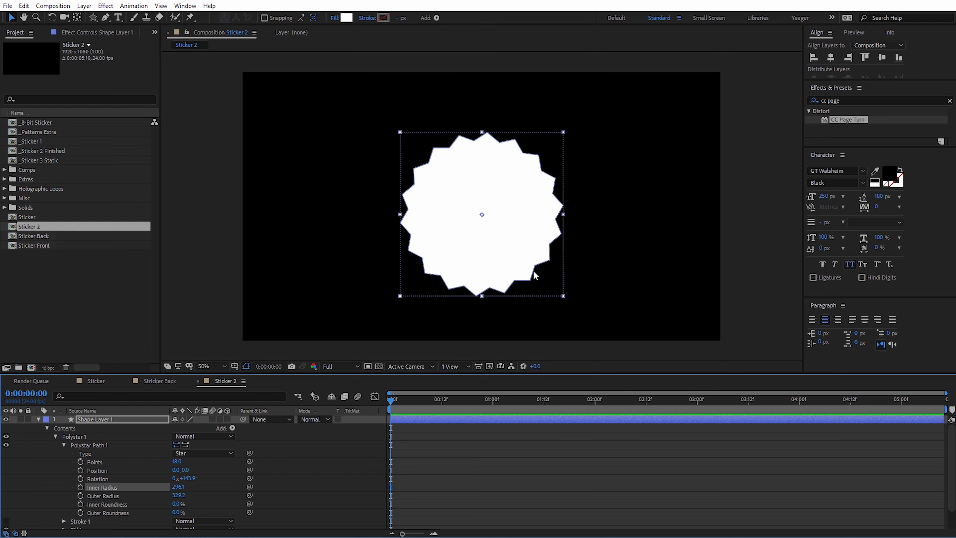
Step: Scale the badge shape layer to 135% and align it horizontally and vertically to the composition's center
{"action": "key", "text": "s"}
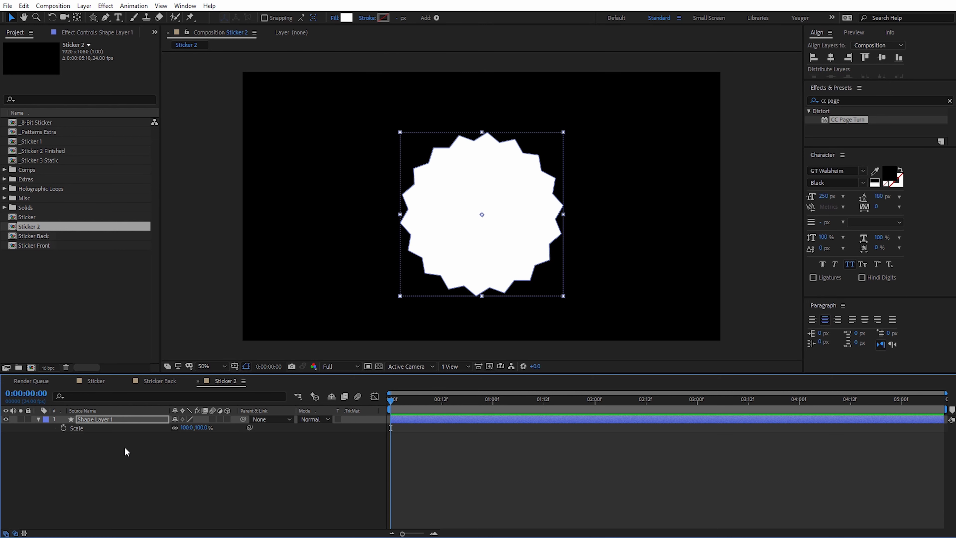
{"action": "left_click_drag", "start_coordinate": [197, 427], "coordinate": [219, 428]}
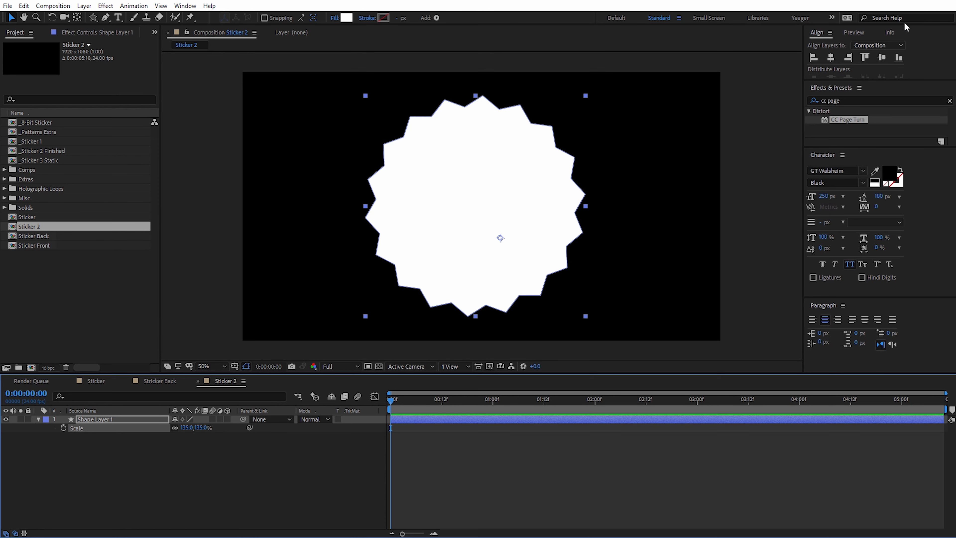
{"action": "left_click", "coordinate": [830, 57]}
{"action": "left_click", "coordinate": [882, 57]}
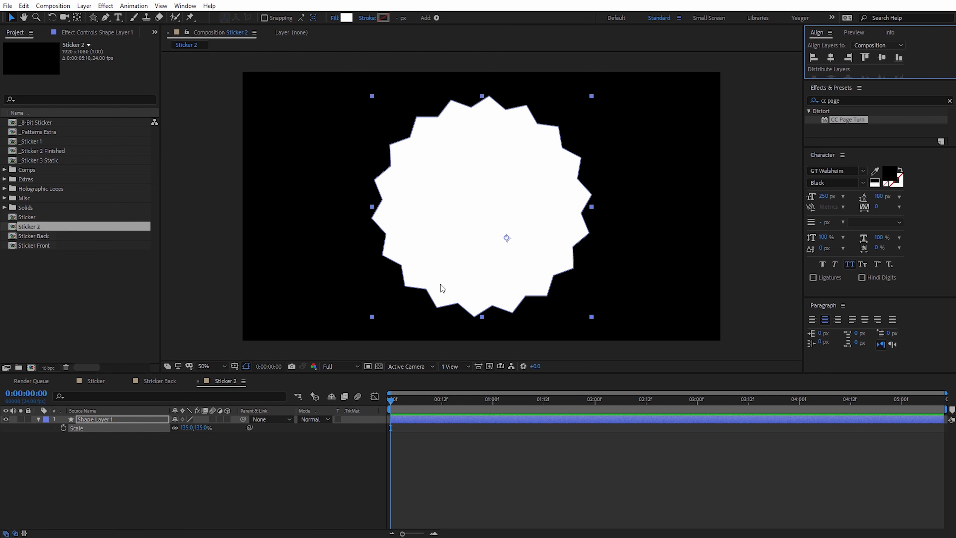
Step: Place 19_TCG Holo 2.mov from the Holographic Loops folder beneath the badge shape layer in Sticker 2
{"action": "left_click", "coordinate": [5, 189]}
{"action": "left_click_drag", "start_coordinate": [154, 165], "coordinate": [154, 174]}
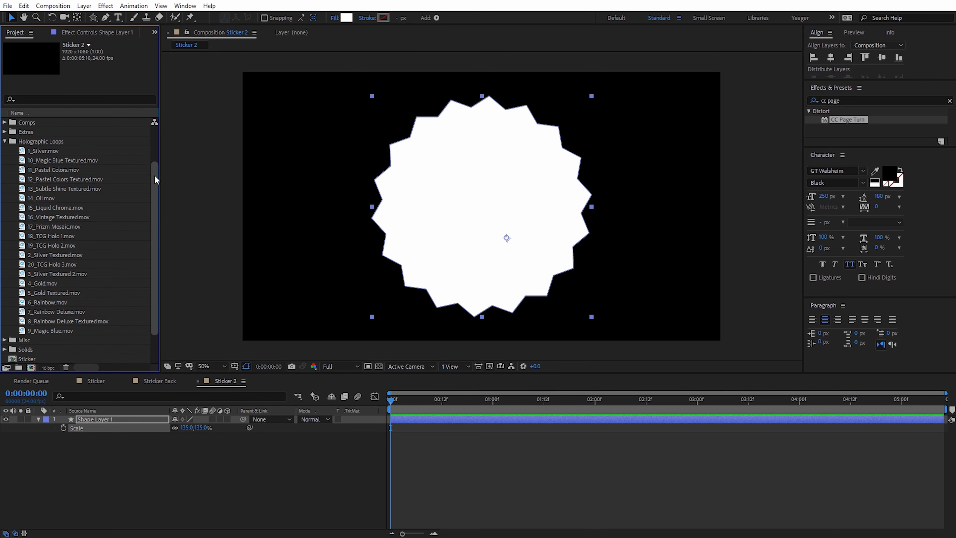
{"action": "left_click", "coordinate": [63, 245]}
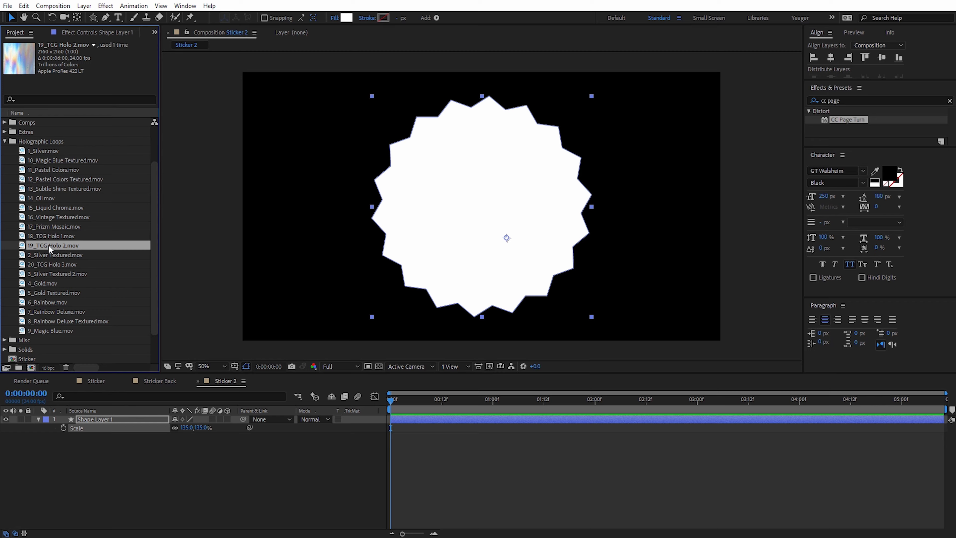
{"action": "left_click_drag", "start_coordinate": [63, 245], "coordinate": [153, 442]}
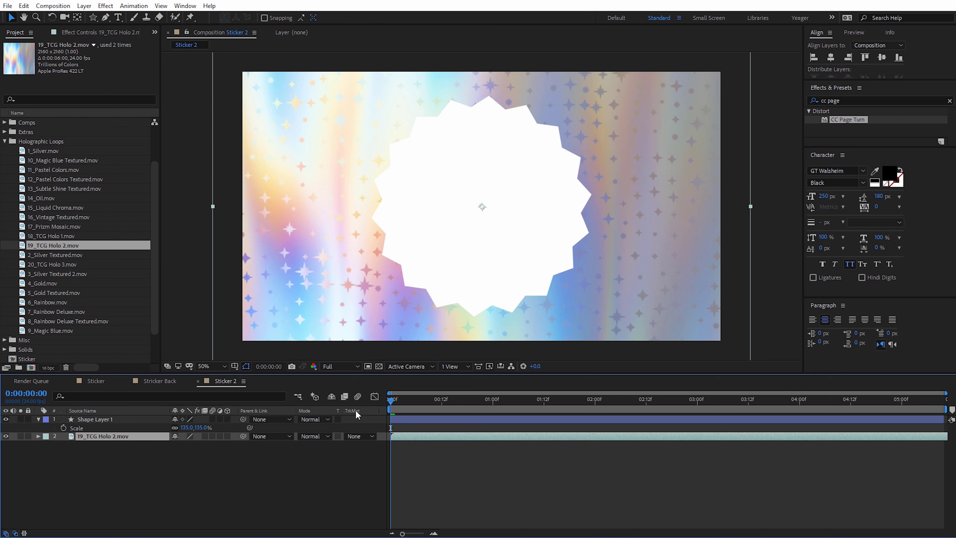
Step: Apply Alpha Matte "Shape Layer 1" to the holographic loop and shrink the loop around its center to somewhat wider than the badge
{"action": "left_click", "coordinate": [359, 436]}
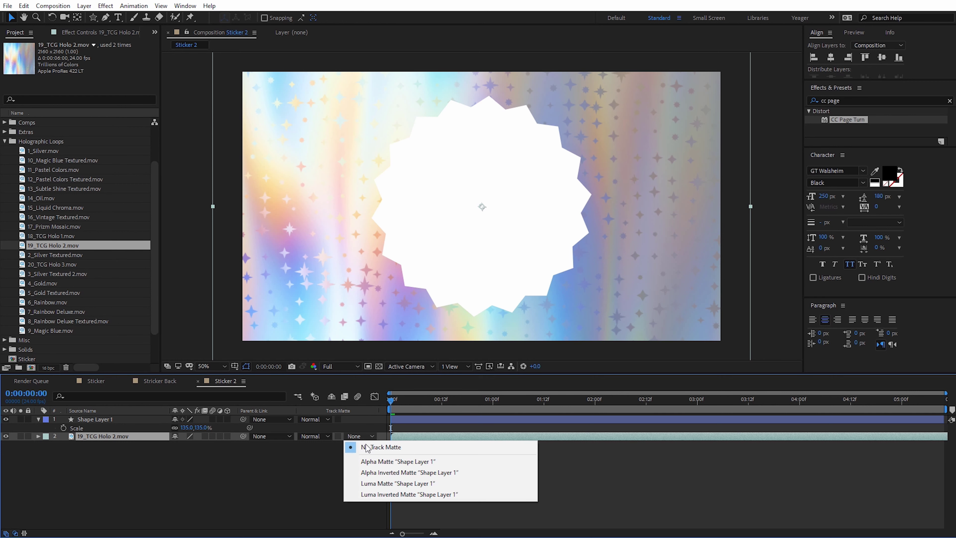
{"action": "left_click", "coordinate": [371, 461]}
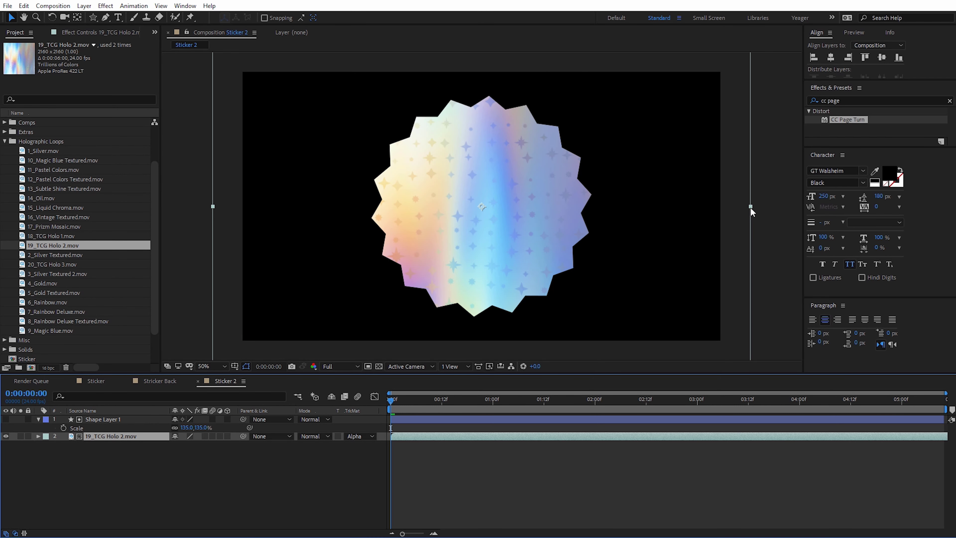
{"action": "left_click_drag", "start_coordinate": [750, 206], "coordinate": [650, 198]}
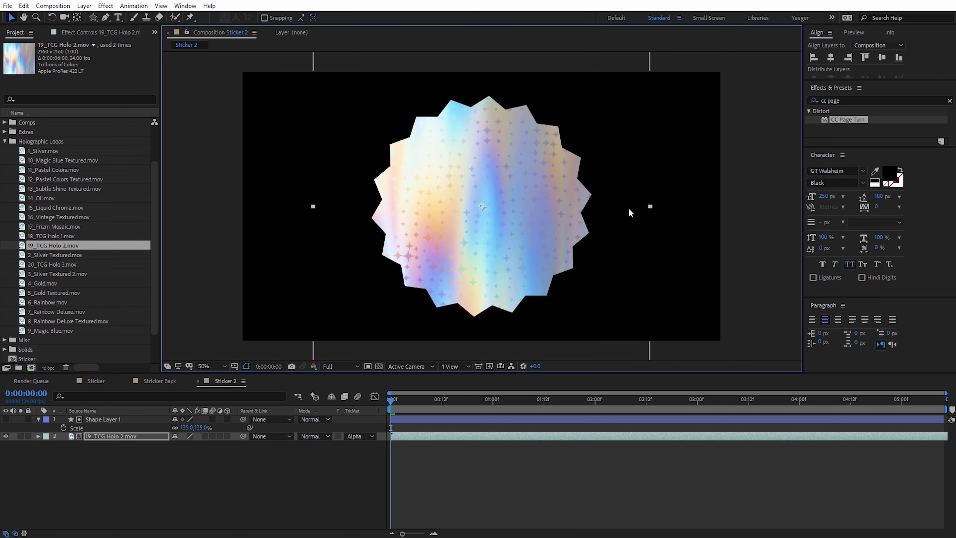
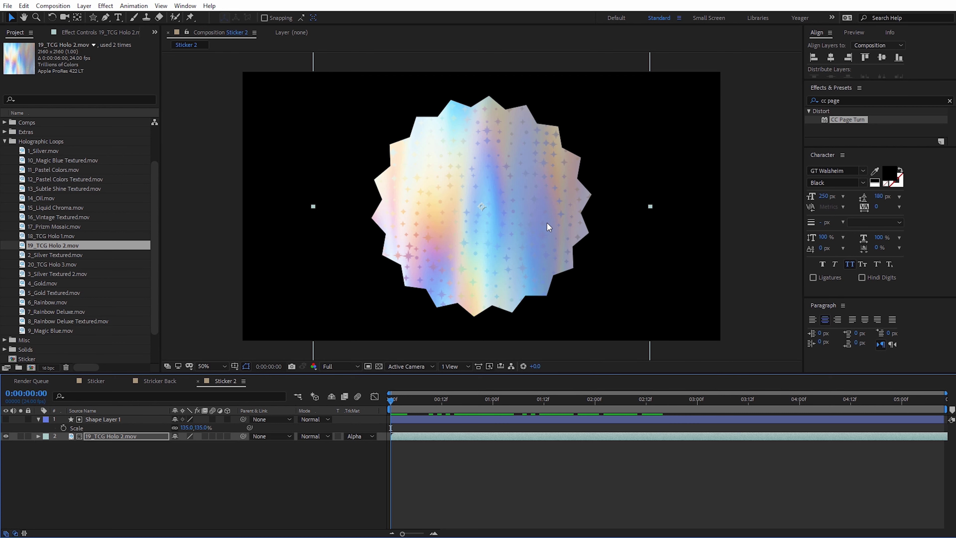
Step: Create a new 1200 x 460, 24 fps composition named Text Comp, lasting 0:00:05:10
{"action": "left_click", "coordinate": [32, 368]}
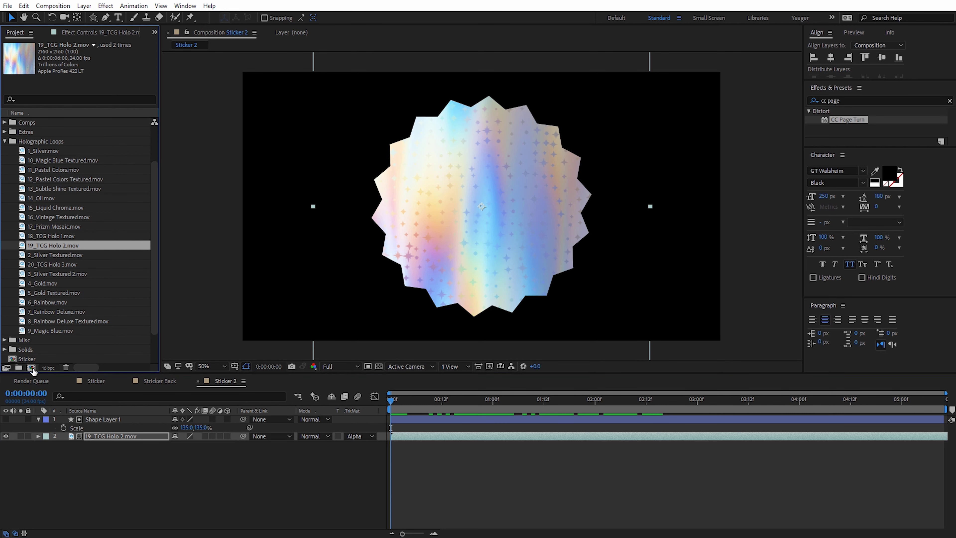
{"action": "left_click_drag", "start_coordinate": [470, 104], "coordinate": [484, 94]}
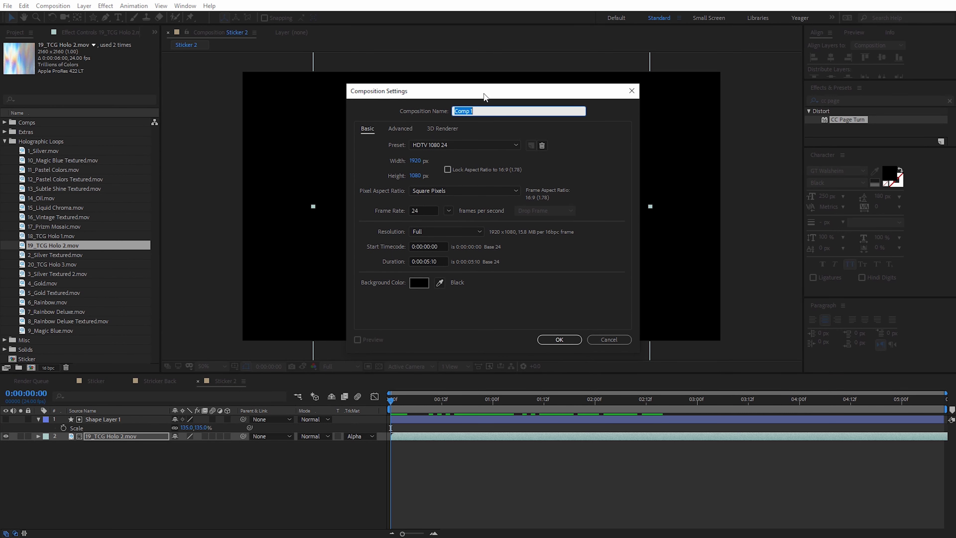
{"action": "type", "text": "Text"}
{"action": "key", "text": "Tab"}
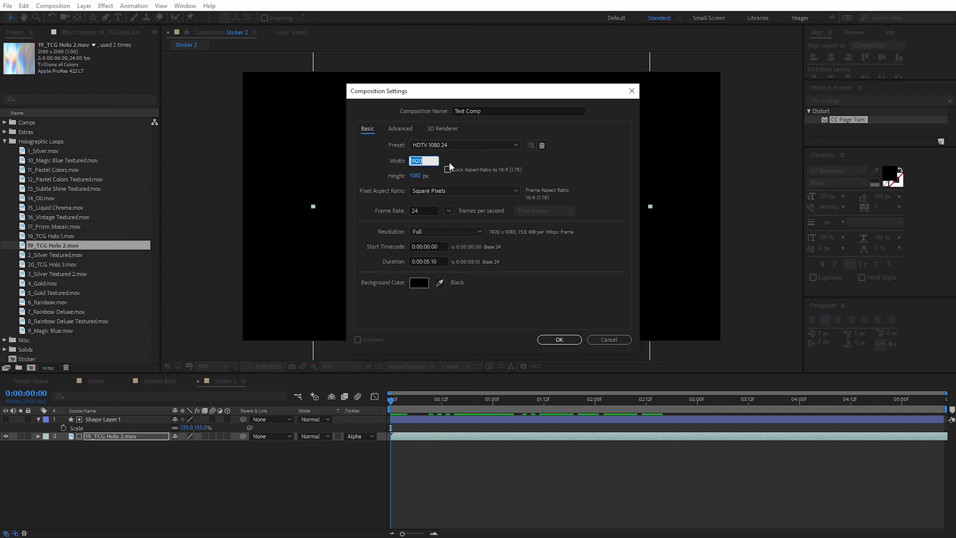
{"action": "type", "text": "1200"}
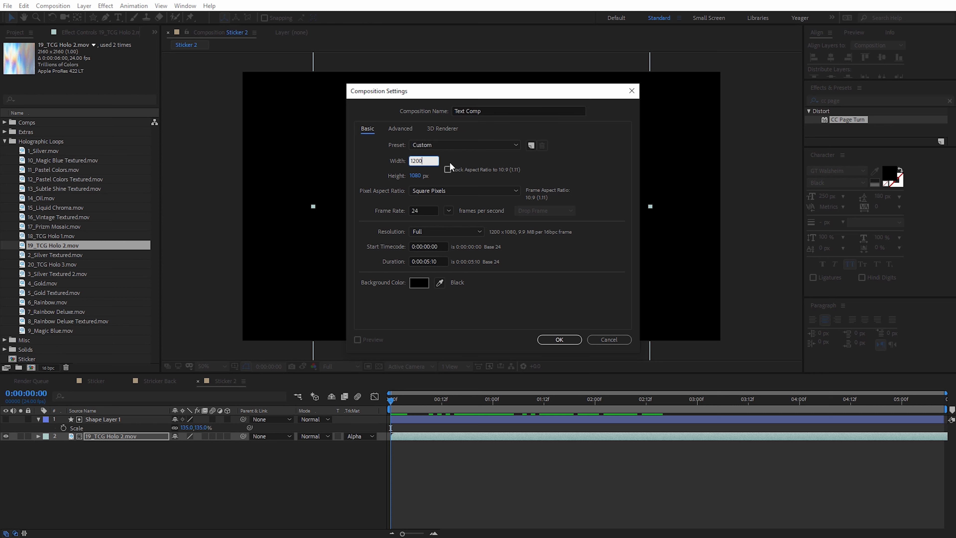
{"action": "left_click", "coordinate": [417, 174]}
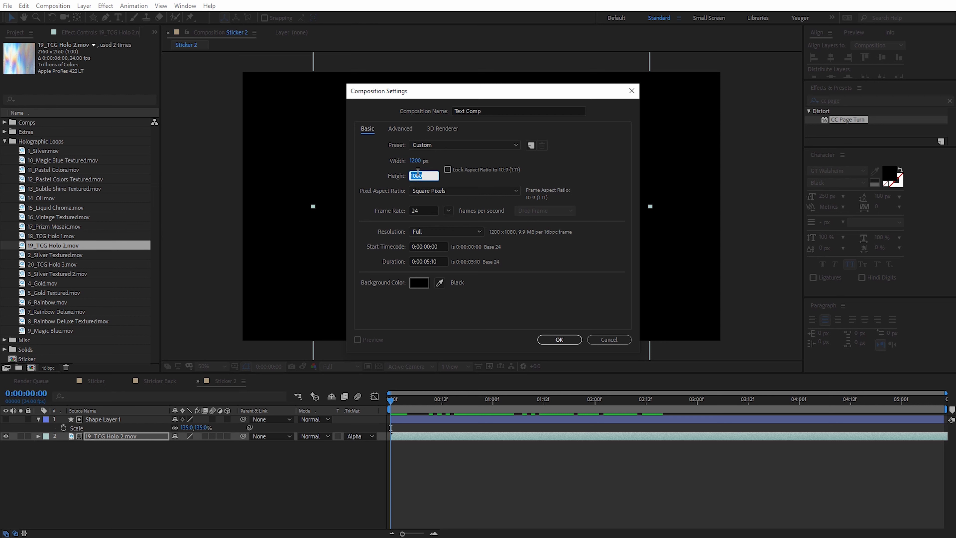
{"action": "type", "text": "460"}
{"action": "left_click", "coordinate": [554, 312]}
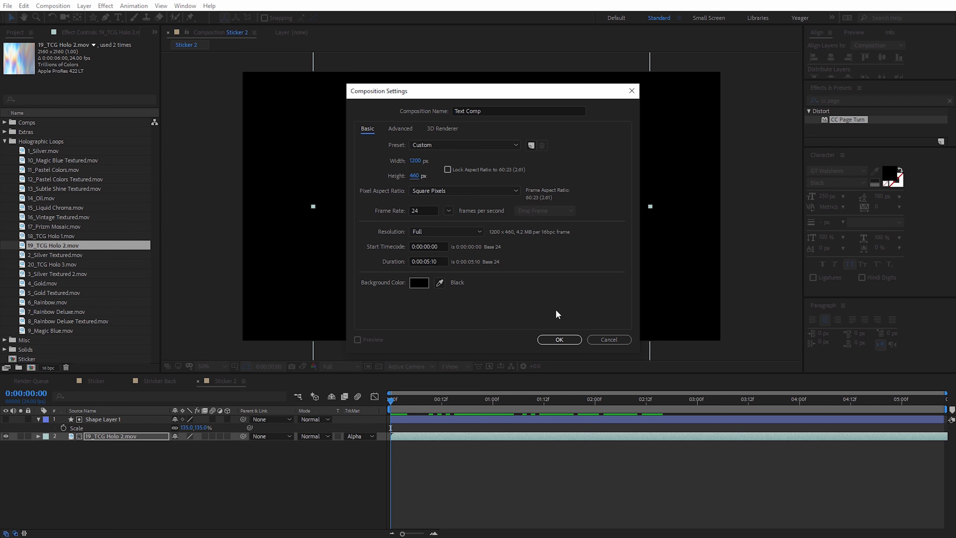
{"action": "left_click", "coordinate": [561, 340]}
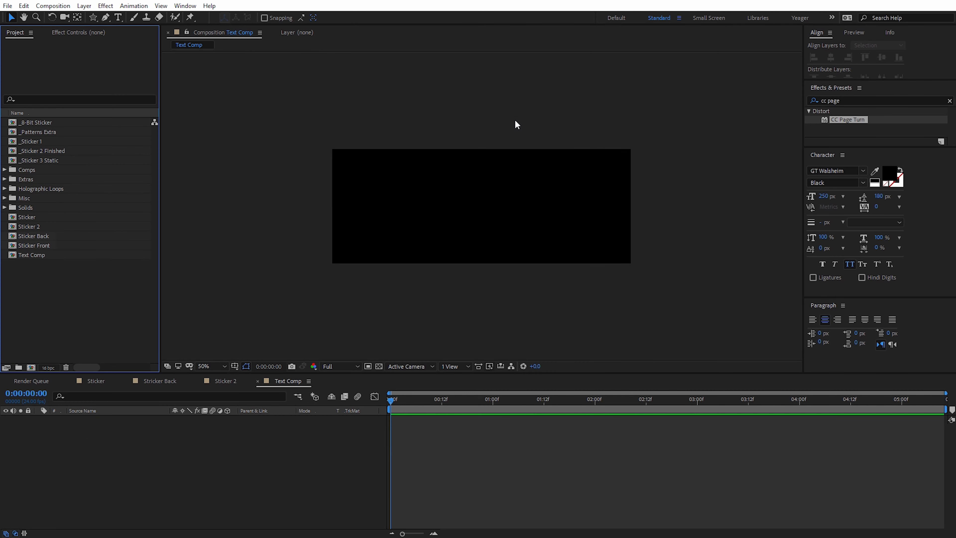
Step: Turn on the transparency grid and add the two-line text "Buy One / two free" in Text Comp
{"action": "left_click", "coordinate": [378, 366]}
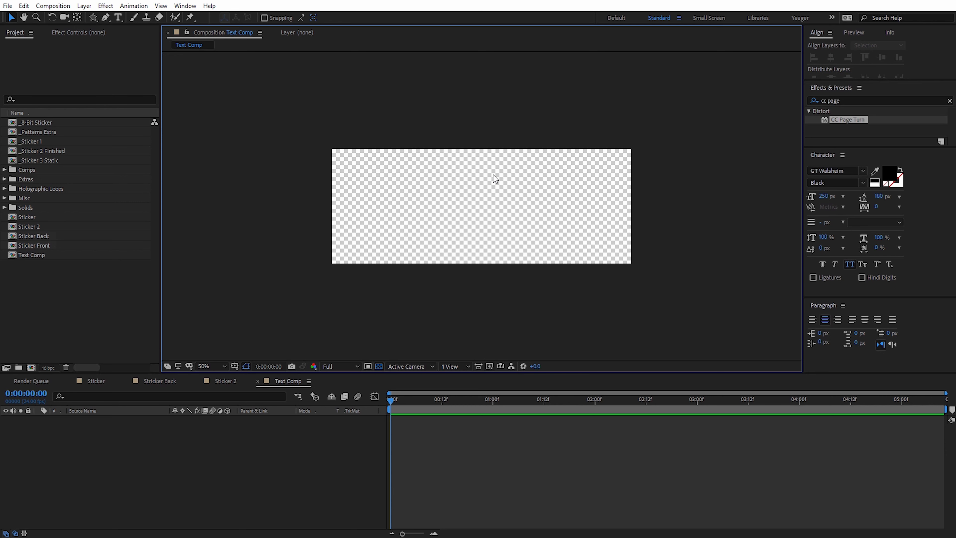
{"action": "left_click", "coordinate": [118, 17]}
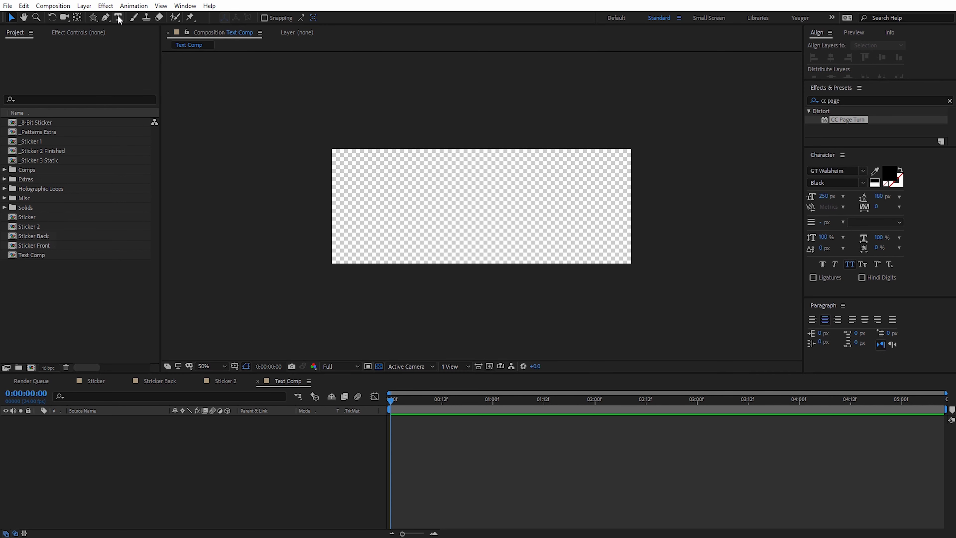
{"action": "left_click", "coordinate": [434, 199]}
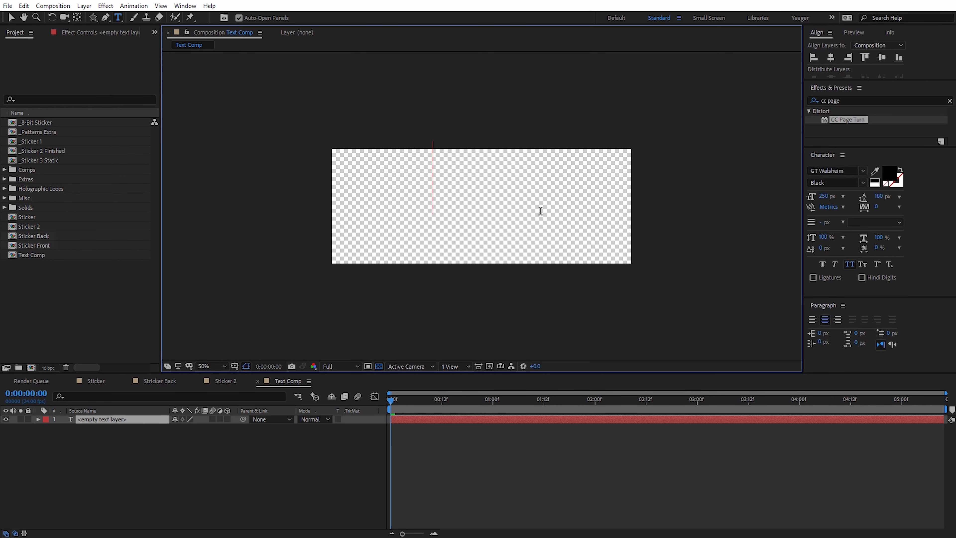
{"action": "type", "text": "Buy One"}
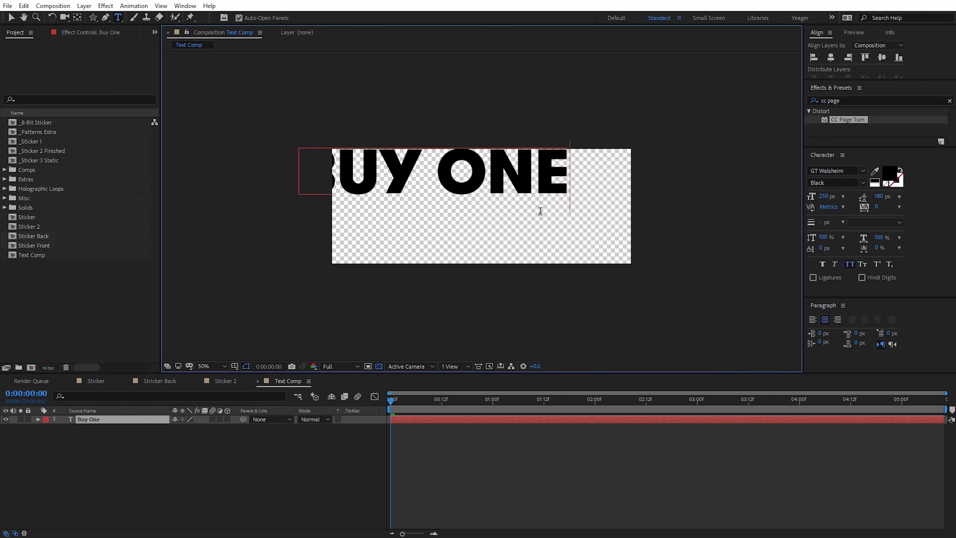
{"action": "key", "text": "Return"}
{"action": "type", "text": "two f"}
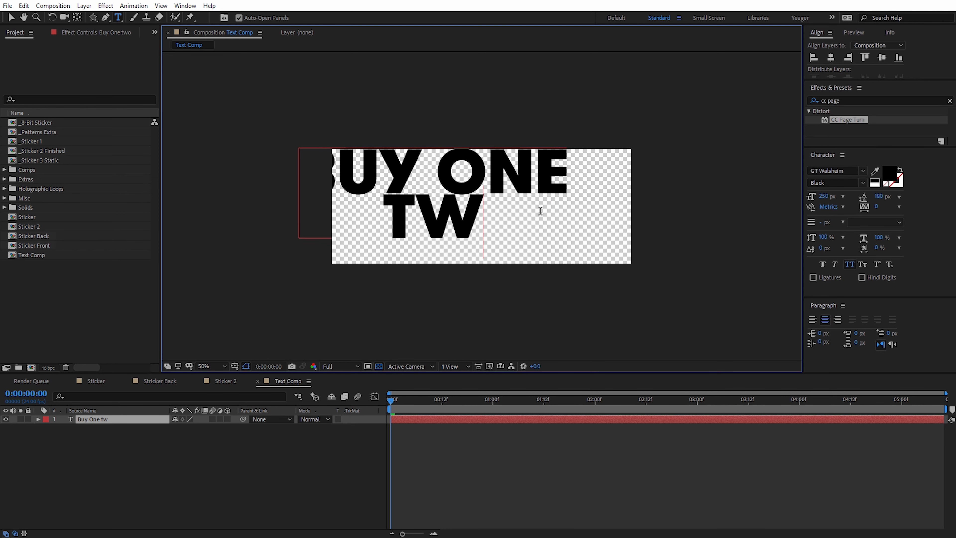
{"action": "type", "text": "ree"}
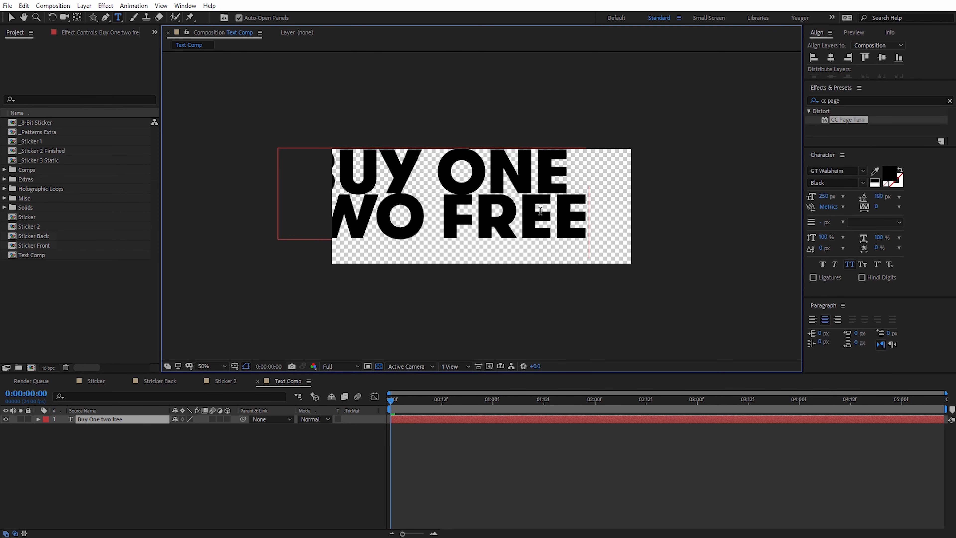
Step: Move the text toward the middle and align it horizontally and vertically to the center of Text Comp
{"action": "left_click", "coordinate": [12, 17]}
{"action": "left_click_drag", "start_coordinate": [410, 188], "coordinate": [457, 201]}
{"action": "left_click", "coordinate": [831, 58]}
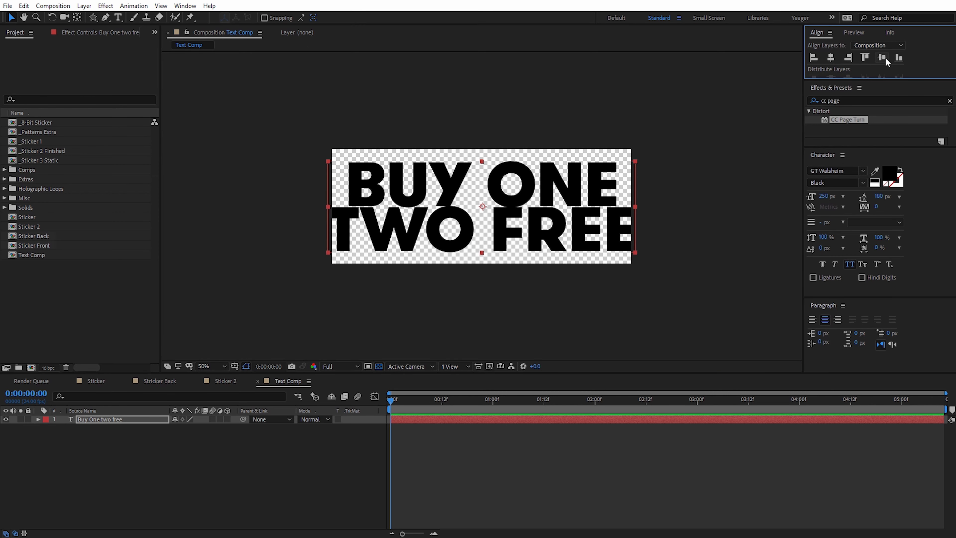
{"action": "left_click", "coordinate": [880, 57]}
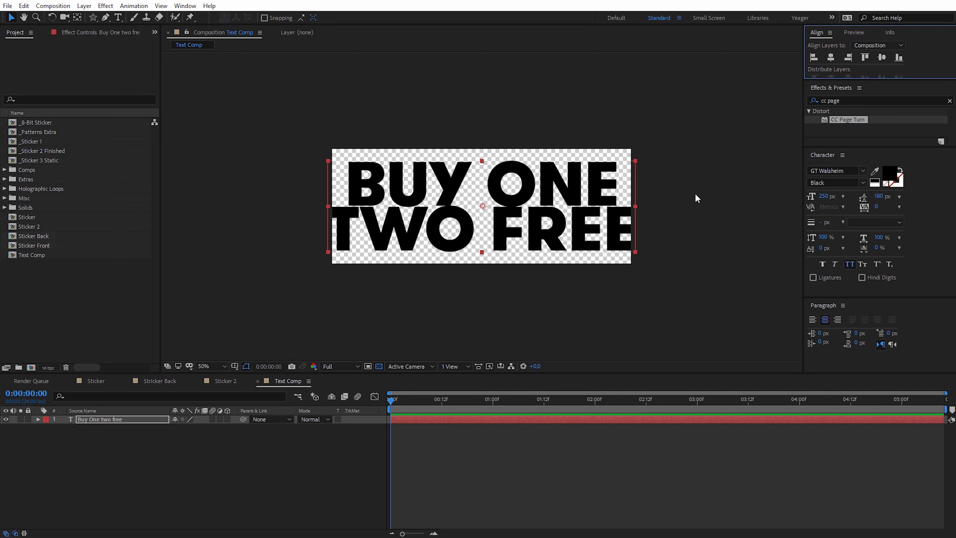
Step: Set the text's font size to 220 px and deselect the layer
{"action": "left_click", "coordinate": [824, 198]}
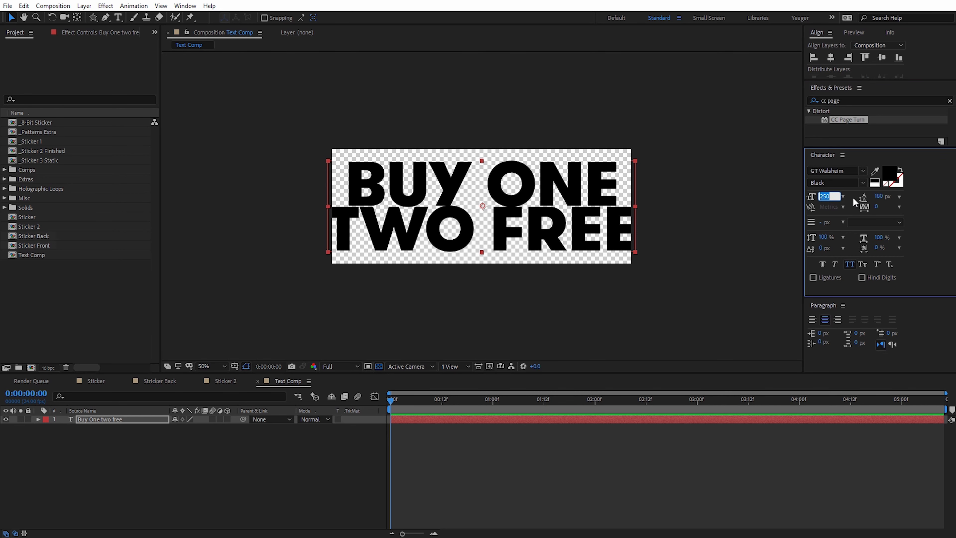
{"action": "type", "text": "220"}
{"action": "key", "text": "Return"}
{"action": "left_click", "coordinate": [560, 180]}
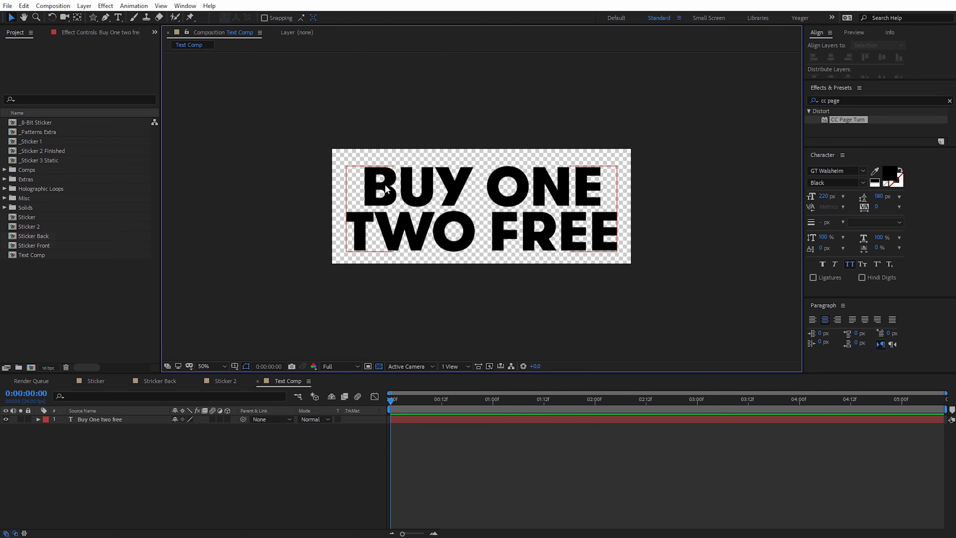
Step: Return to the Sticker 2 composition and add Text Comp as its topmost layer
{"action": "left_click", "coordinate": [225, 381]}
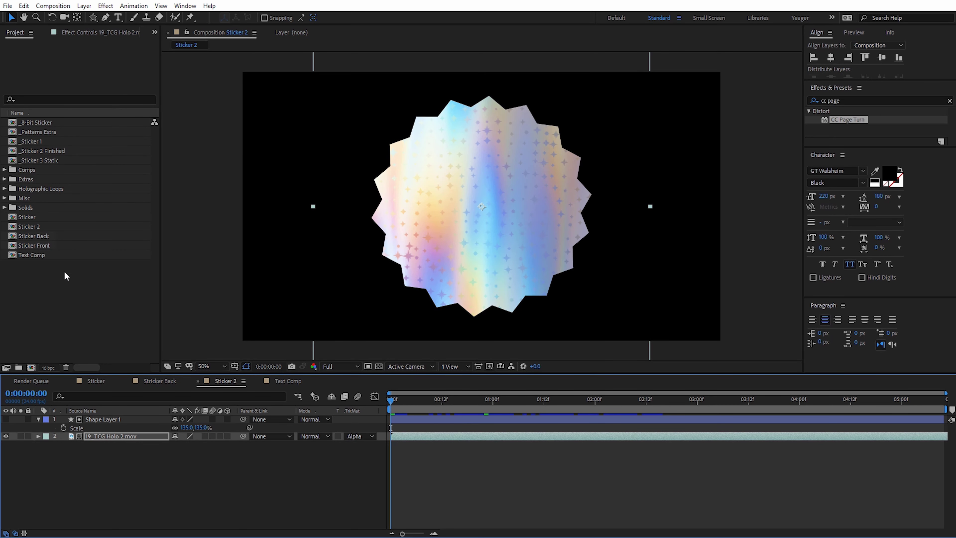
{"action": "left_click", "coordinate": [33, 257]}
{"action": "left_click_drag", "start_coordinate": [23, 256], "coordinate": [114, 420]}
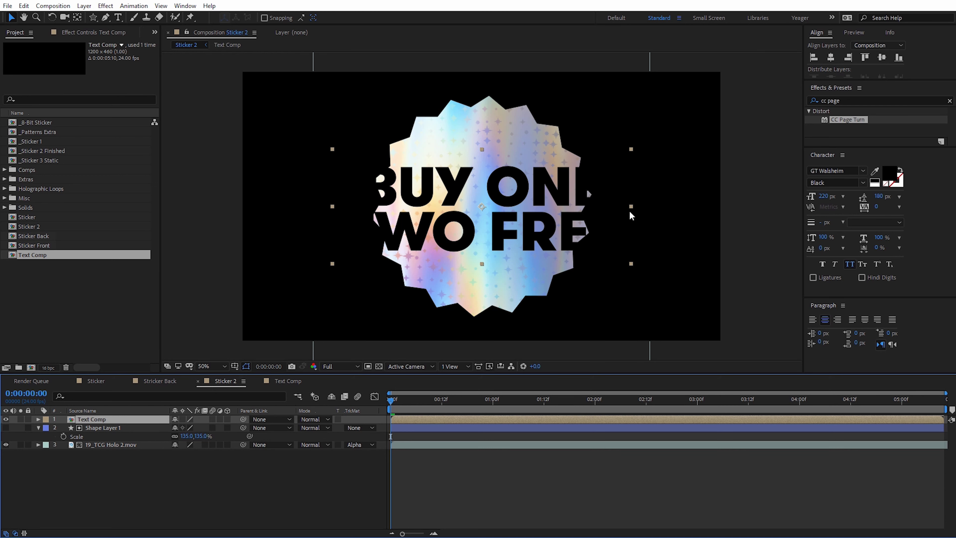
Step: Scale the Text Comp layer to 20% and apply the CC RepeTile effect to it
{"action": "key", "text": "s"}
{"action": "left_click_drag", "start_coordinate": [206, 428], "coordinate": [167, 432]}
{"action": "key", "text": "ctrl+5"}
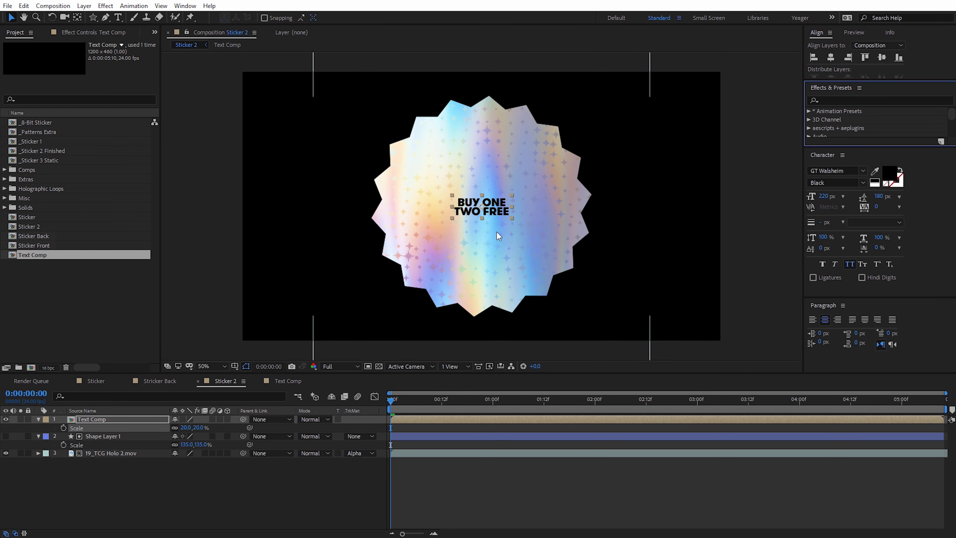
{"action": "left_click_drag", "start_coordinate": [831, 80], "coordinate": [831, 48]}
{"action": "left_click", "coordinate": [833, 66]}
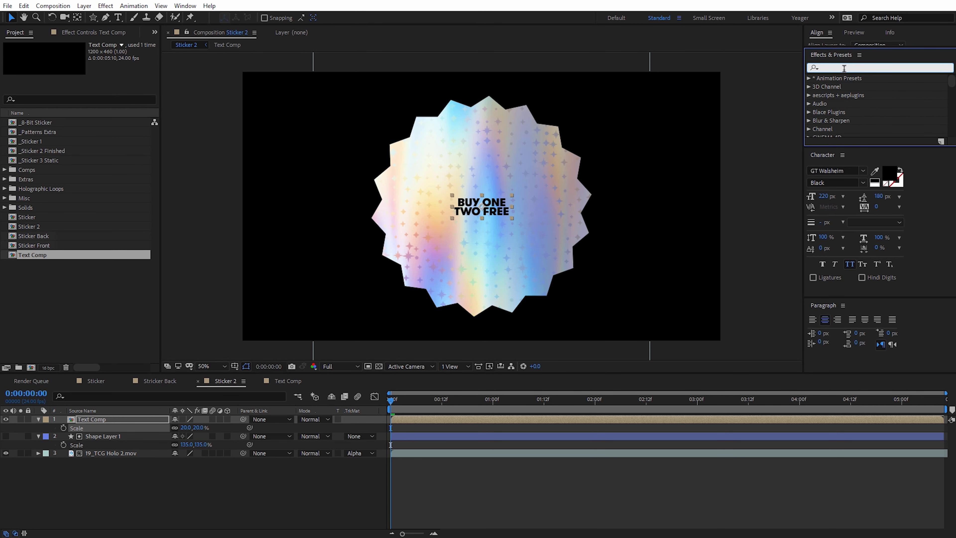
{"action": "type", "text": "cc rep"}
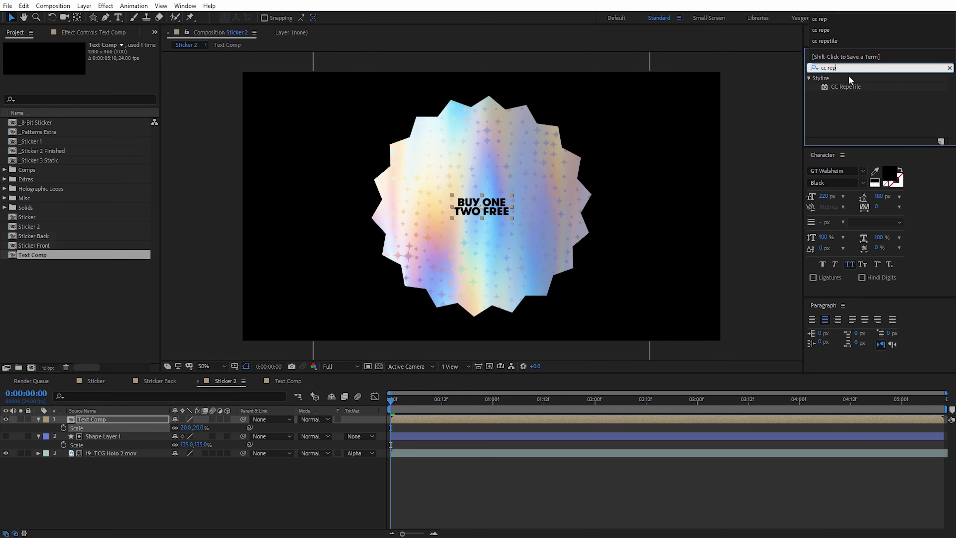
{"action": "left_click_drag", "start_coordinate": [851, 87], "coordinate": [513, 211]}
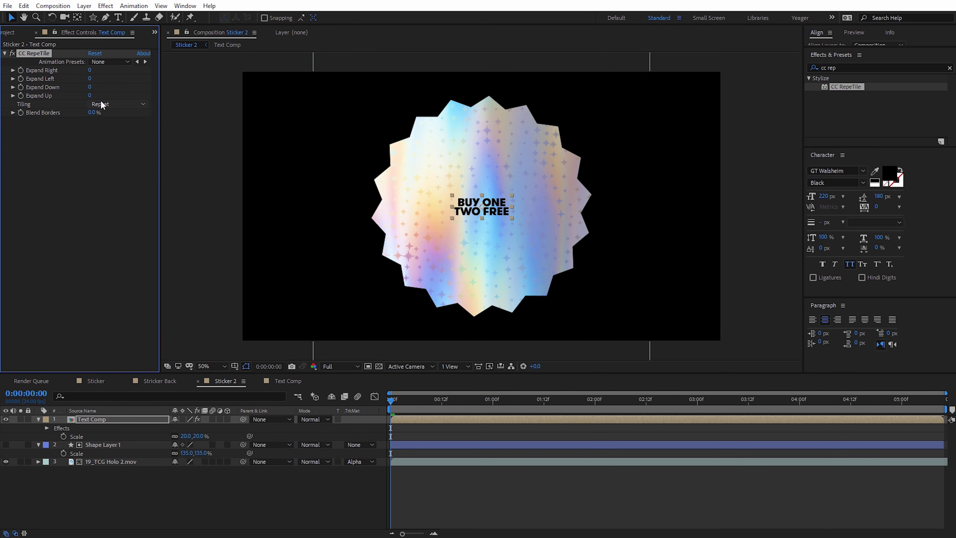
Step: Set CC RepeTile's Expand Right, Left, Down and Up values to 3000 each so the text tiles across the badge
{"action": "left_click_drag", "start_coordinate": [94, 70], "coordinate": [632, 102]}
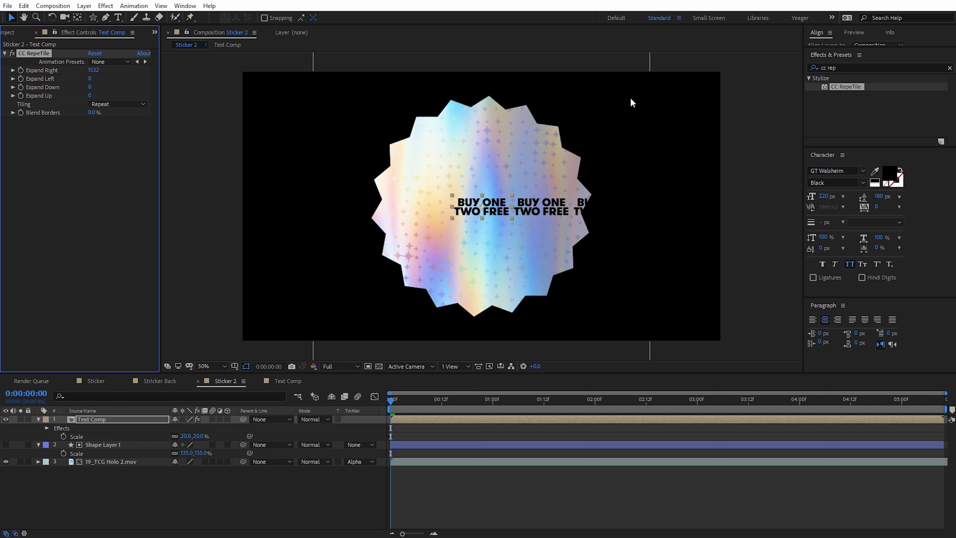
{"action": "left_click", "coordinate": [100, 71]}
{"action": "type", "text": "3000"}
{"action": "key", "text": "Tab"}
{"action": "type", "text": "3000"}
{"action": "key", "text": "Tab"}
{"action": "type", "text": "300"}
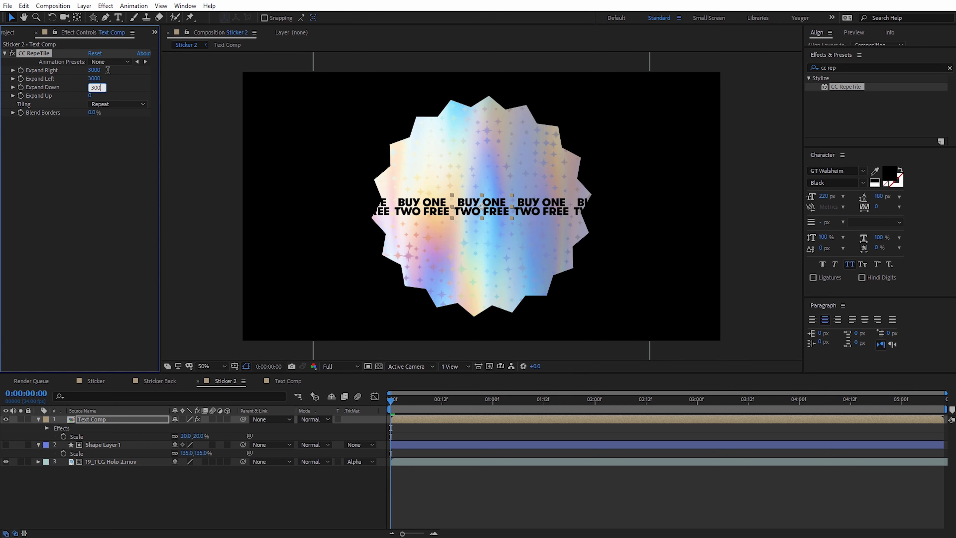
{"action": "type", "text": "0"}
{"action": "key", "text": "Tab"}
{"action": "type", "text": "30"}
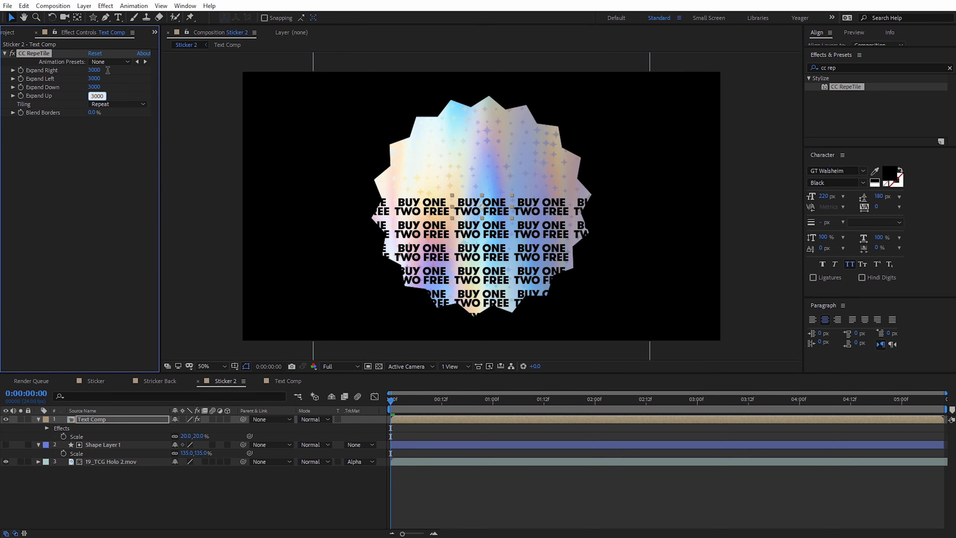
{"action": "type", "text": "00"}
{"action": "key", "text": "Return"}
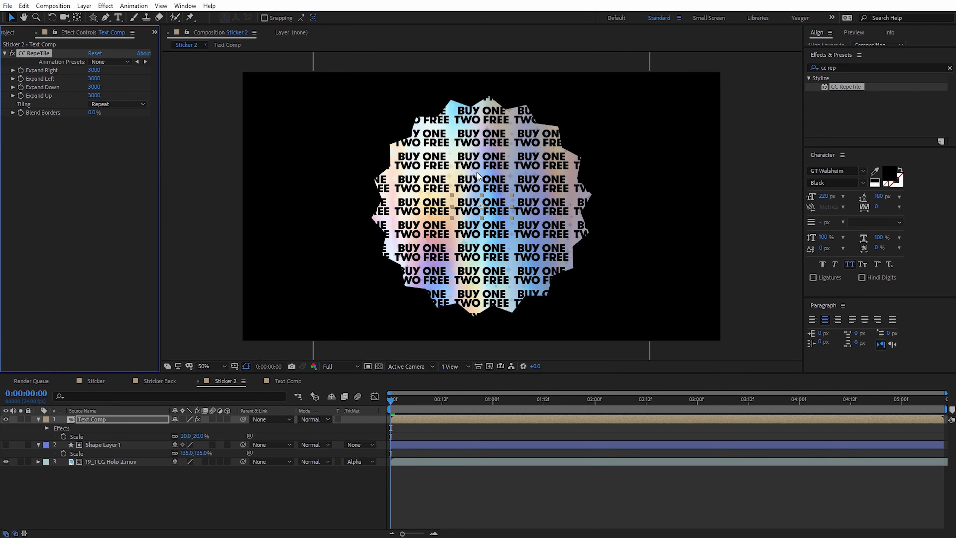
Step: Try the tiled Text Comp at a smaller 11% scale and set its scale back to 20%
{"action": "left_click", "coordinate": [497, 193]}
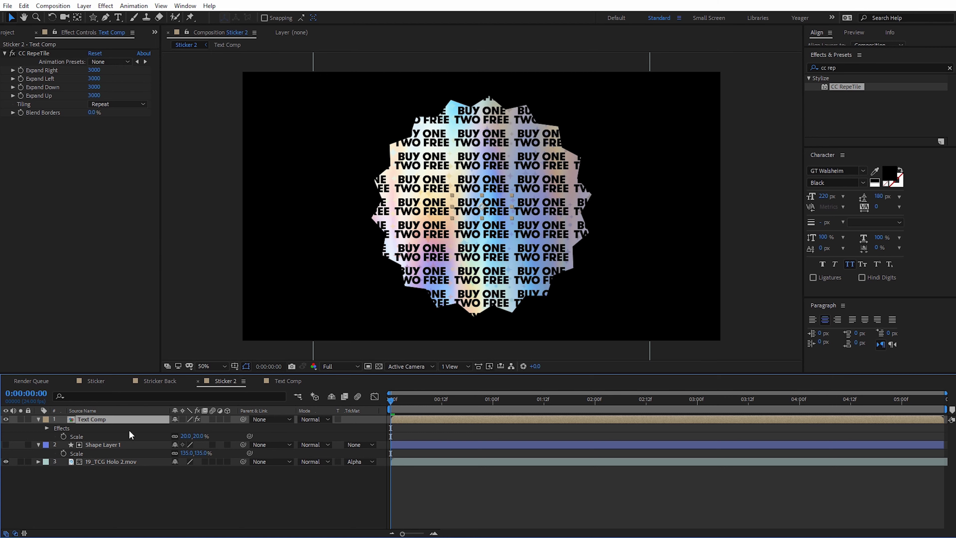
{"action": "mouse_move", "coordinate": [185, 435]}
{"action": "left_mouse_down"}
{"action": "mouse_move", "coordinate": [211, 435]}
{"action": "mouse_move", "coordinate": [190, 436]}
{"action": "left_mouse_up"}
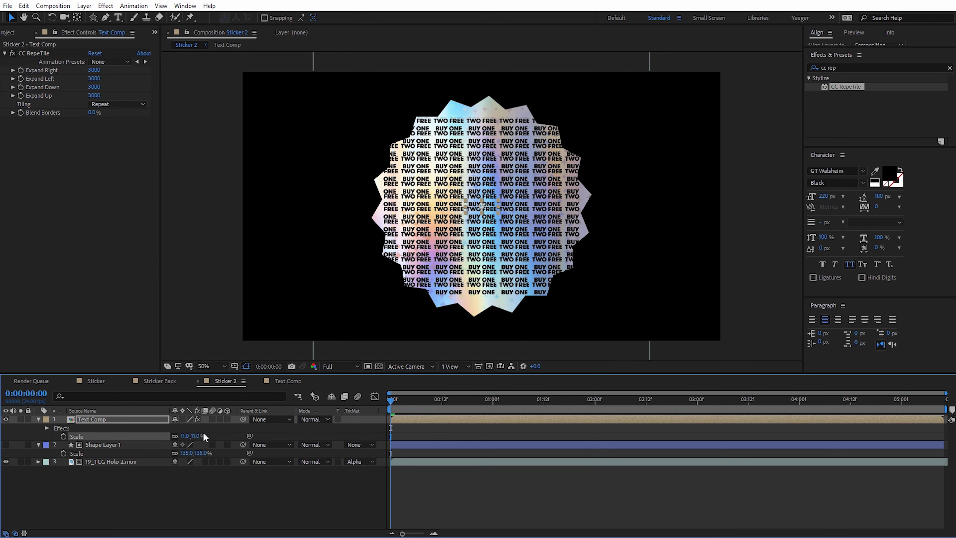
{"action": "left_click", "coordinate": [195, 436]}
{"action": "type", "text": "20"}
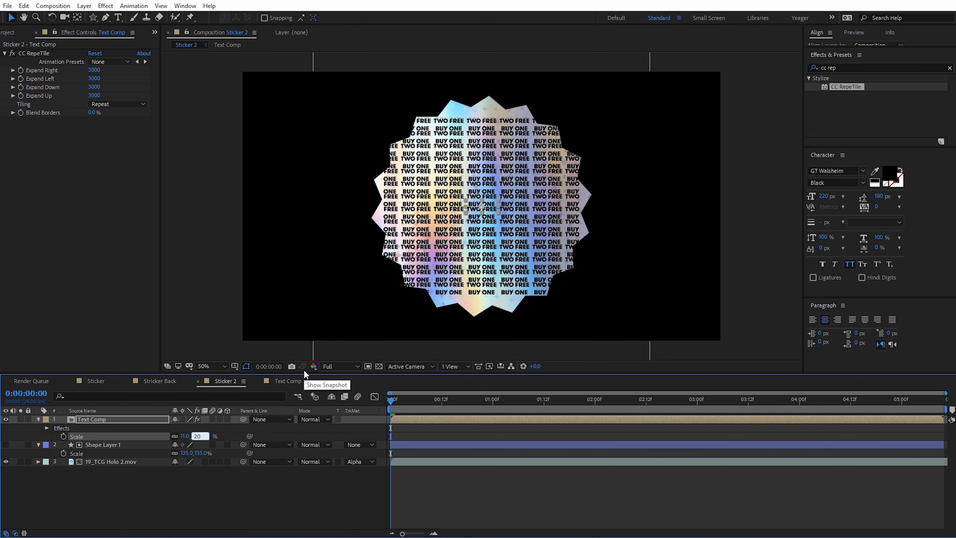
{"action": "key", "text": "Return"}
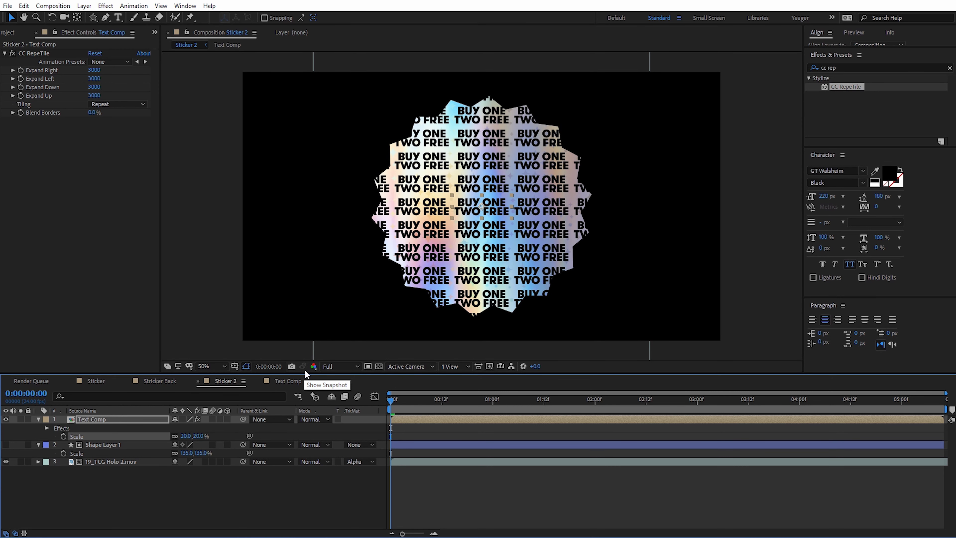
Step: Rotate the Text Comp layer to -16° and turn on the transparency grid
{"action": "key", "text": "r"}
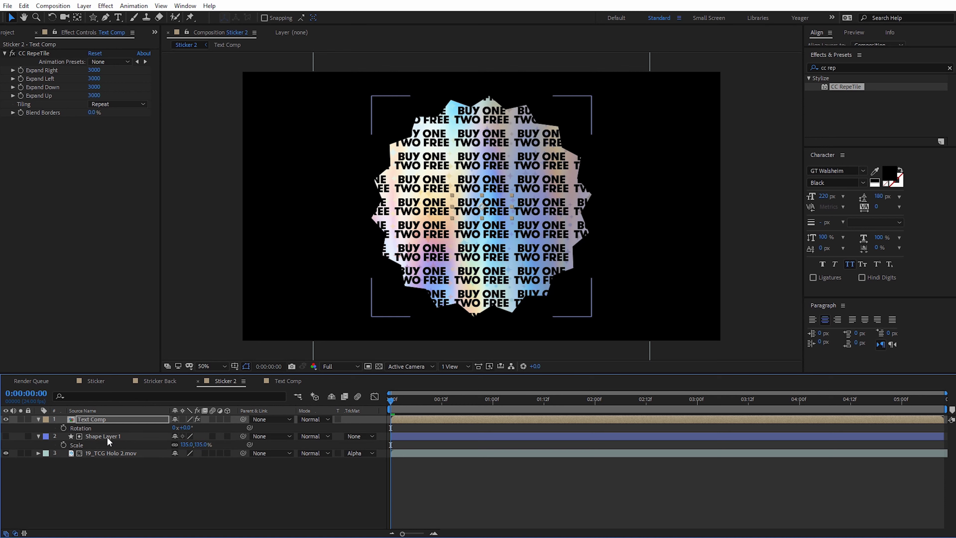
{"action": "left_click_drag", "start_coordinate": [185, 428], "coordinate": [180, 428]}
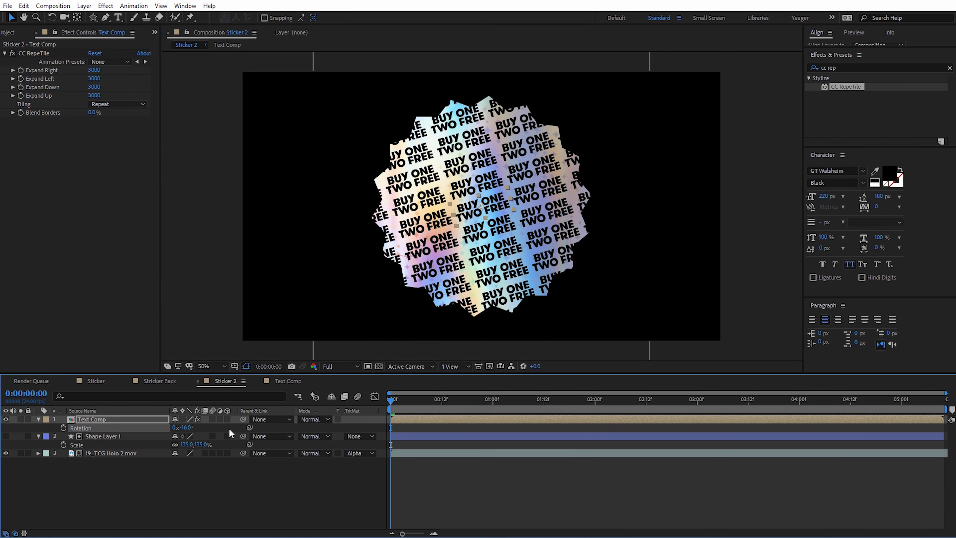
{"action": "left_click", "coordinate": [379, 366]}
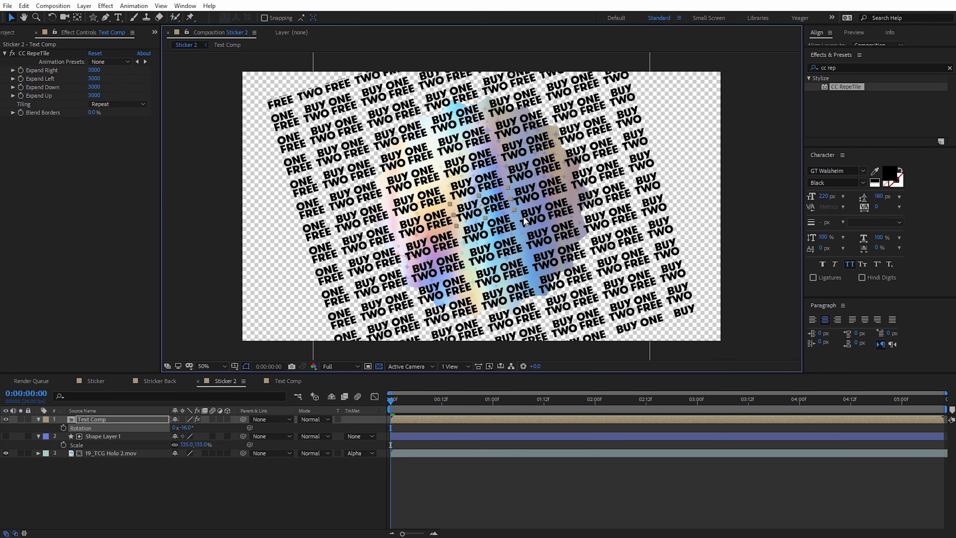
Step: Duplicate Shape Layer 1 and place the copy directly above the Text Comp layer
{"action": "left_click", "coordinate": [100, 437]}
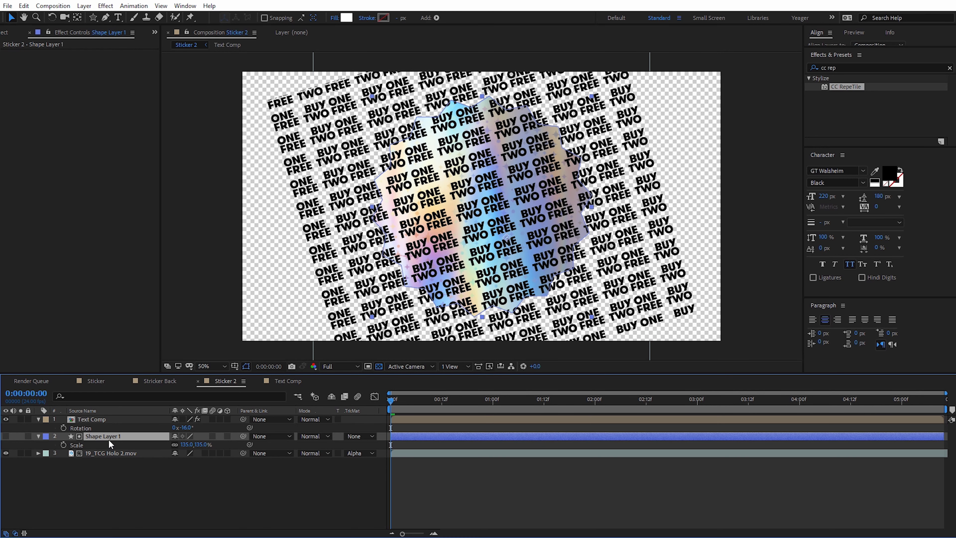
{"action": "key", "text": "ctrl+d"}
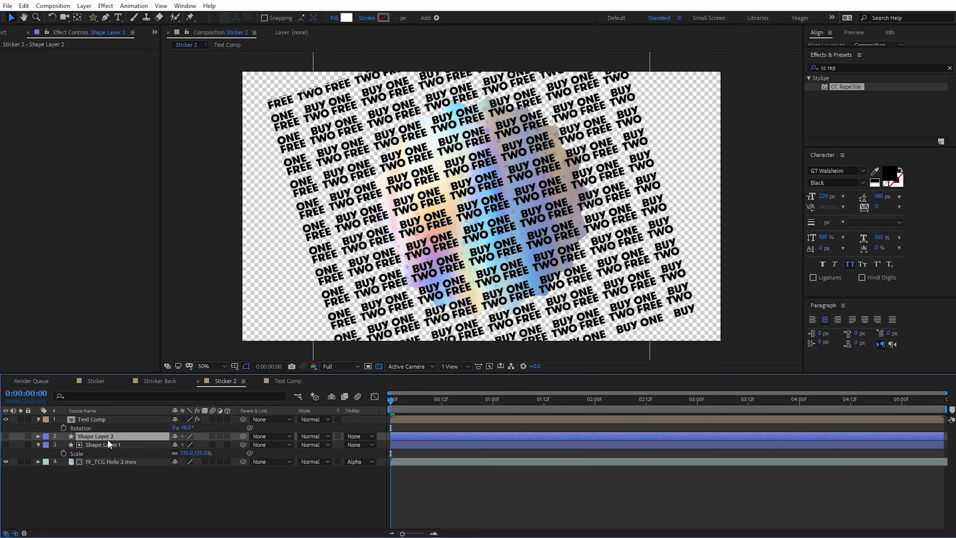
{"action": "left_click_drag", "start_coordinate": [93, 436], "coordinate": [94, 416]}
Step: Set Text Comp's track matte to Alpha Matte "Shape Layer 2" and turn off the transparency grid
{"action": "left_click", "coordinate": [90, 428]}
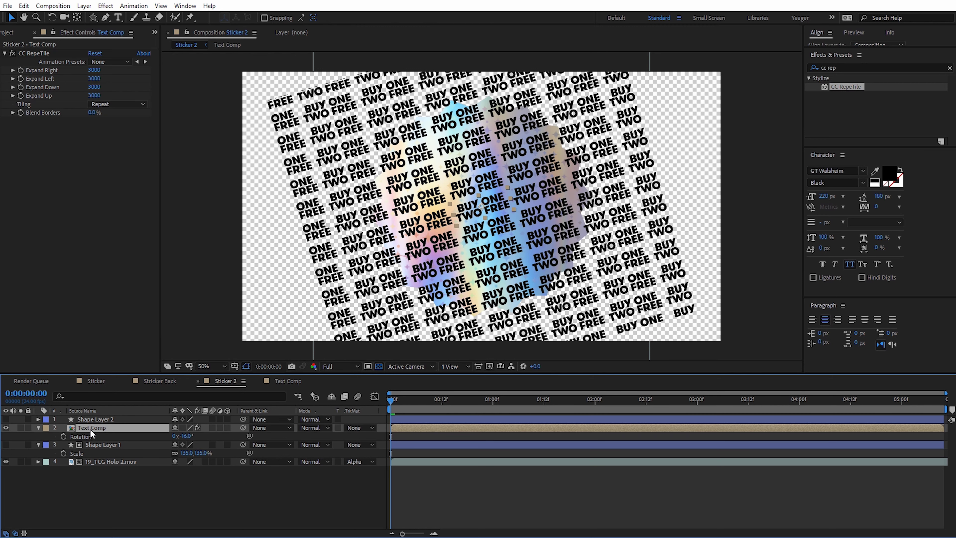
{"action": "left_click", "coordinate": [356, 427]}
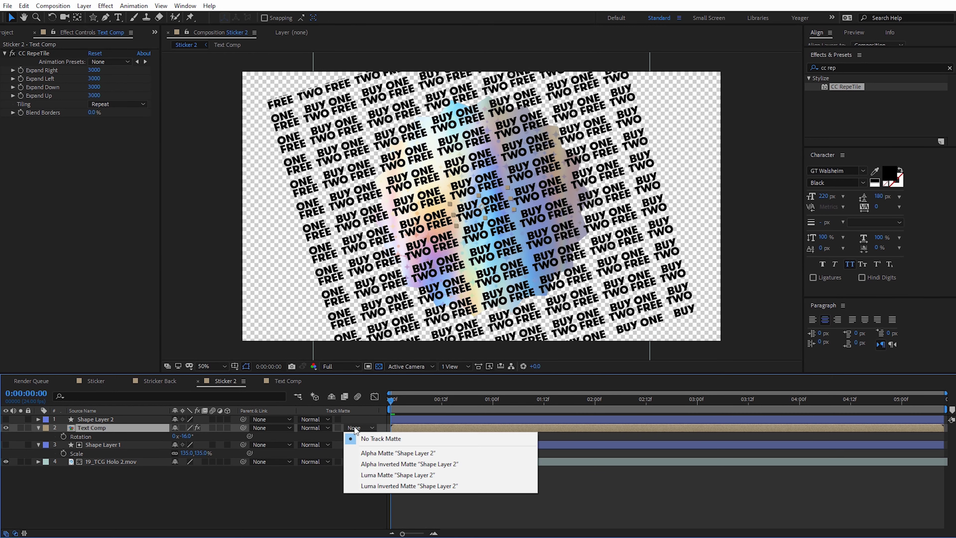
{"action": "left_click", "coordinate": [373, 454]}
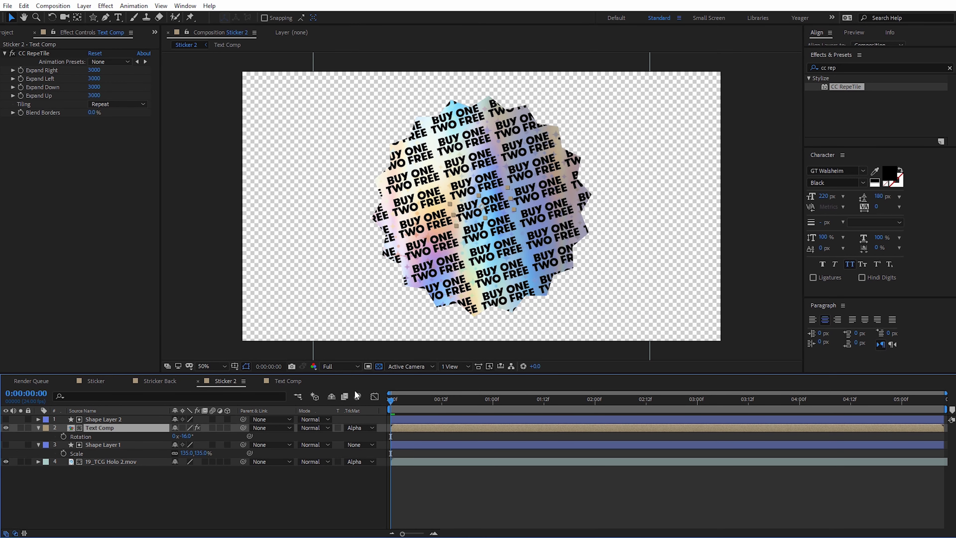
{"action": "left_click", "coordinate": [378, 366]}
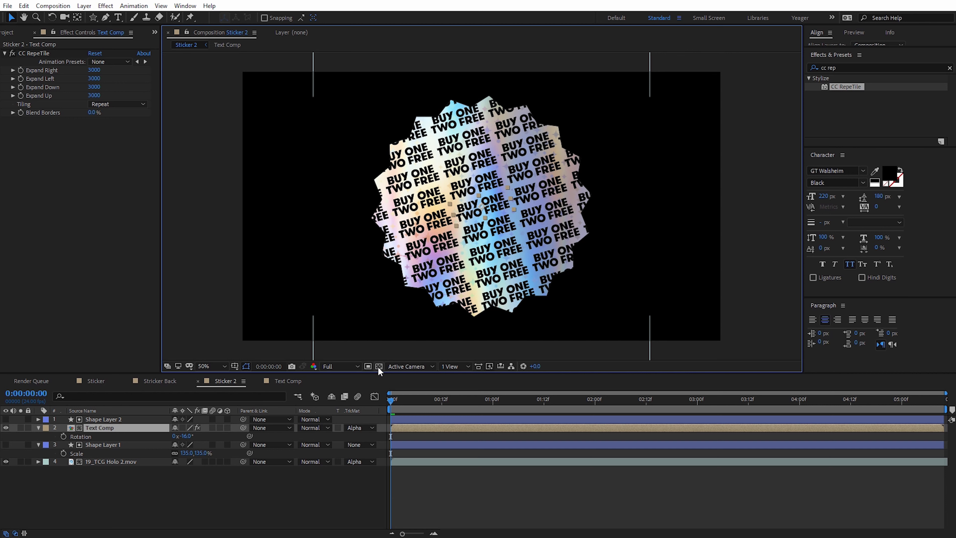
Step: Pre-compose all four layers into a new composition named Sticker 2 Front, moving all attributes into it
{"action": "left_click", "coordinate": [119, 420]}
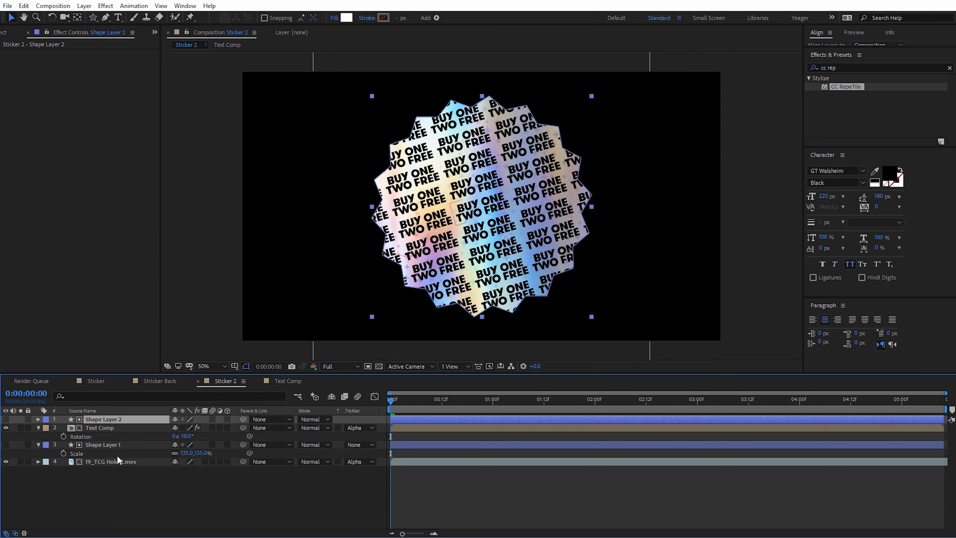
{"action": "left_click", "coordinate": [114, 460], "text": "shift"}
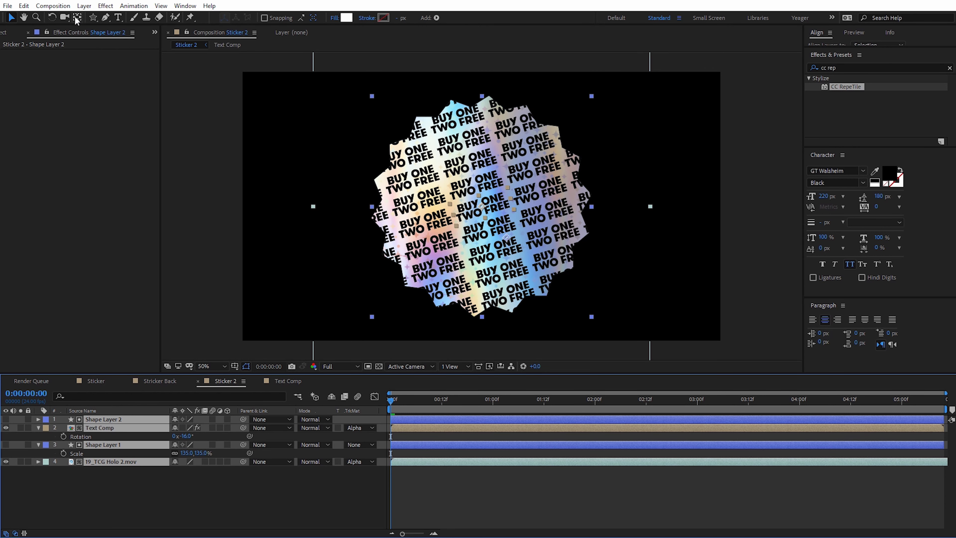
{"action": "left_click", "coordinate": [84, 6]}
{"action": "left_click", "coordinate": [110, 348]}
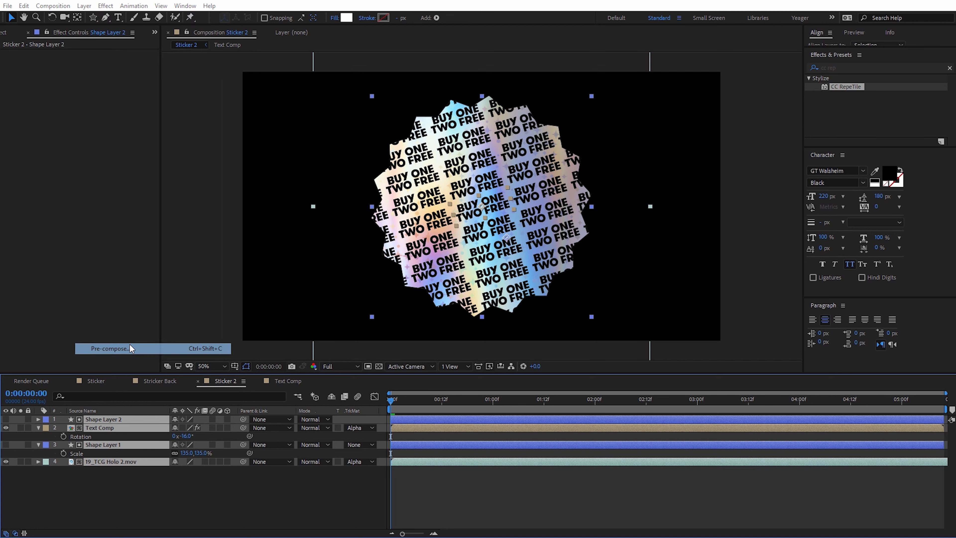
{"action": "type", "text": "Sti"}
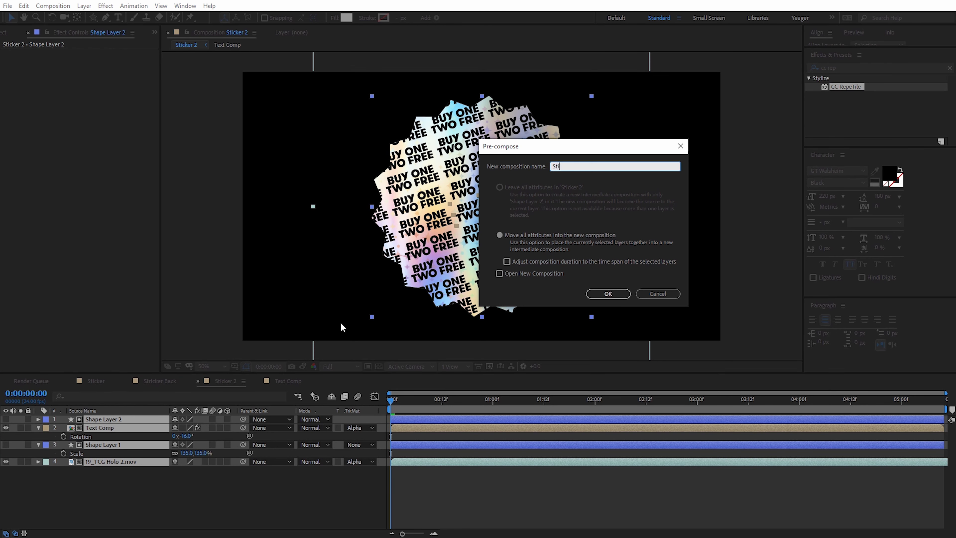
{"action": "type", "text": "cker 2 Front"}
{"action": "left_click", "coordinate": [617, 296]}
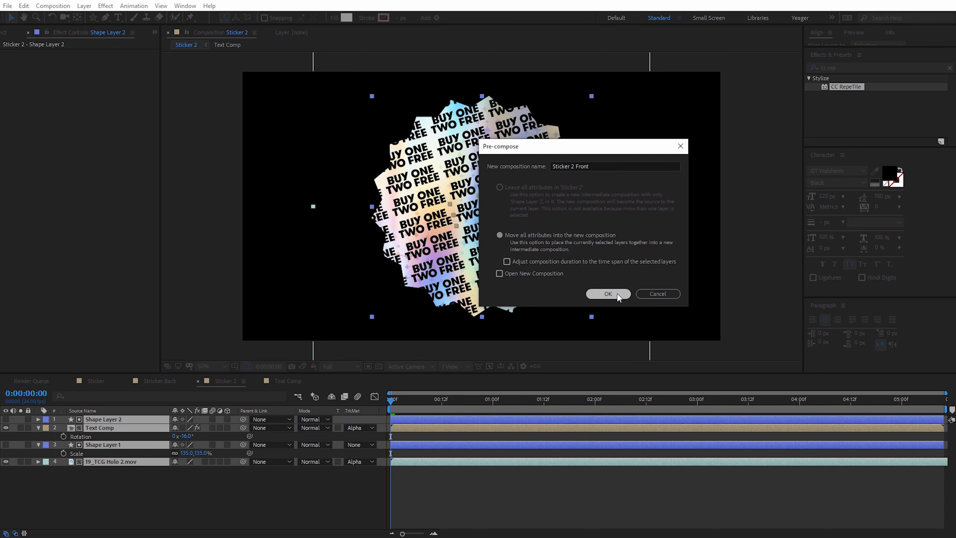
Step: Open the _Sticker 2 Finished composition and play back its page-turn animation
{"action": "left_click", "coordinate": [11, 36]}
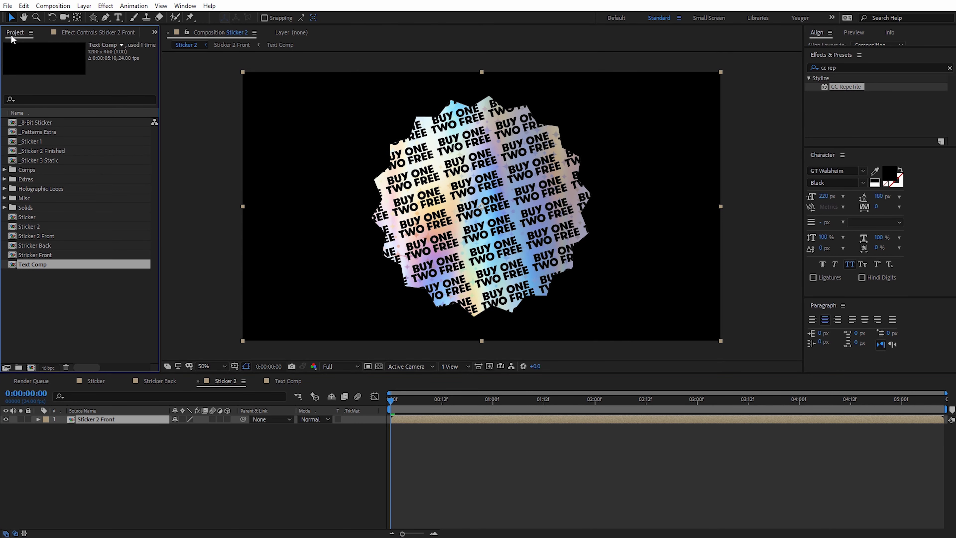
{"action": "left_click", "coordinate": [39, 236]}
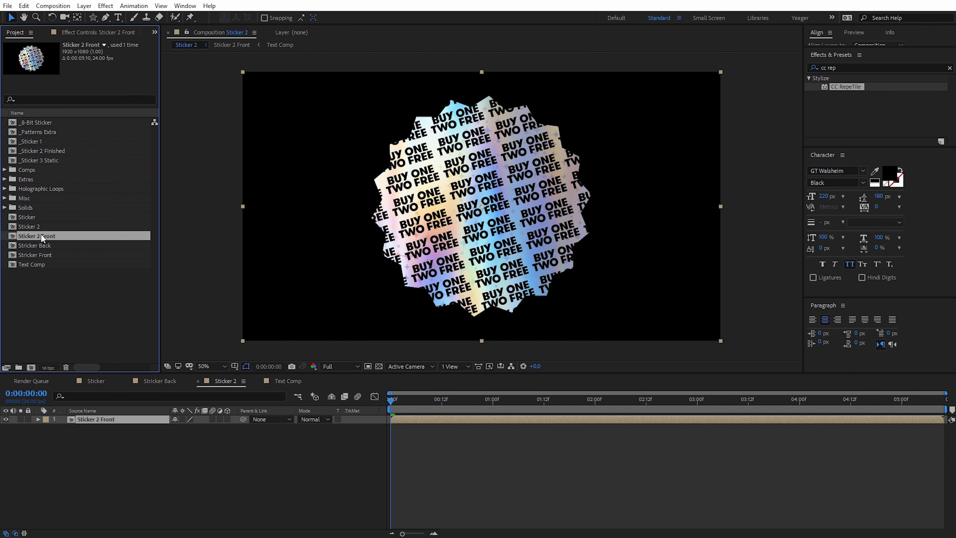
{"action": "double_click", "coordinate": [40, 151]}
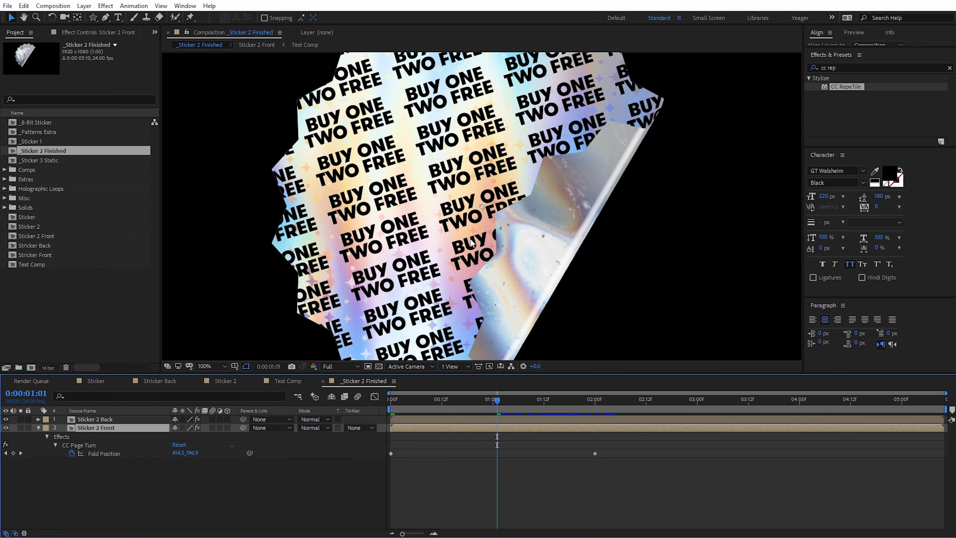
{"action": "key", "text": "comma"}
{"action": "key", "text": "comma"}
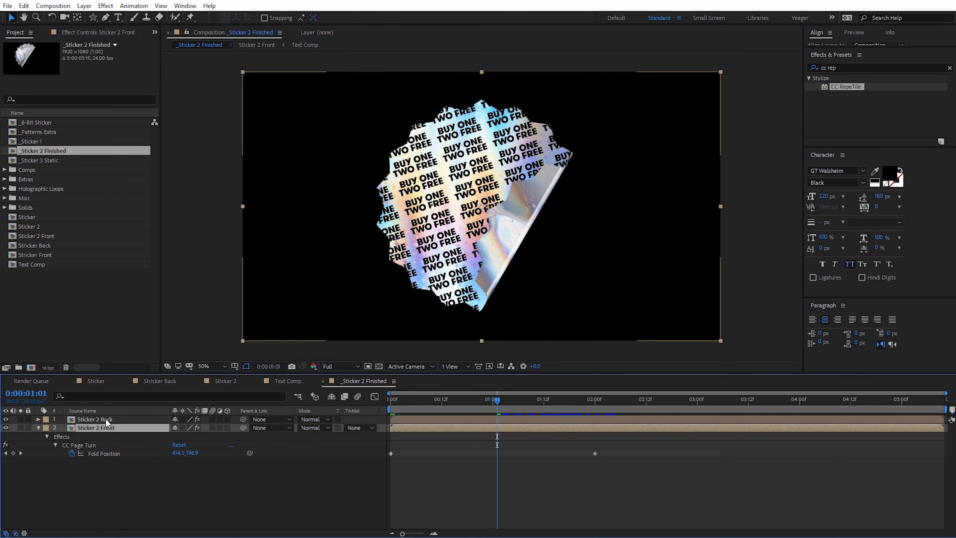
{"action": "key", "text": "space"}
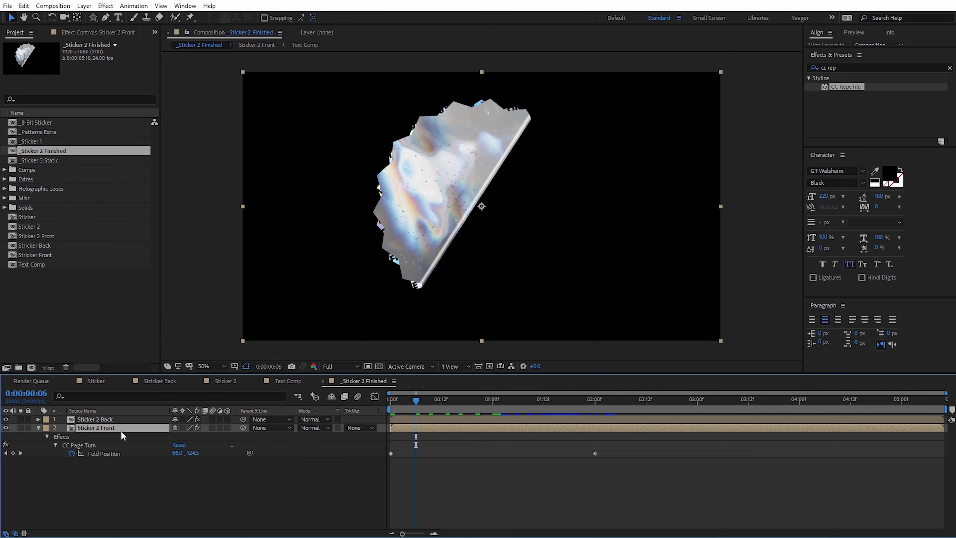
Step: Inspect the Sticker 2 Back composition, return to _Sticker 2 Finished and scrub through the peel animation
{"action": "double_click", "coordinate": [107, 419]}
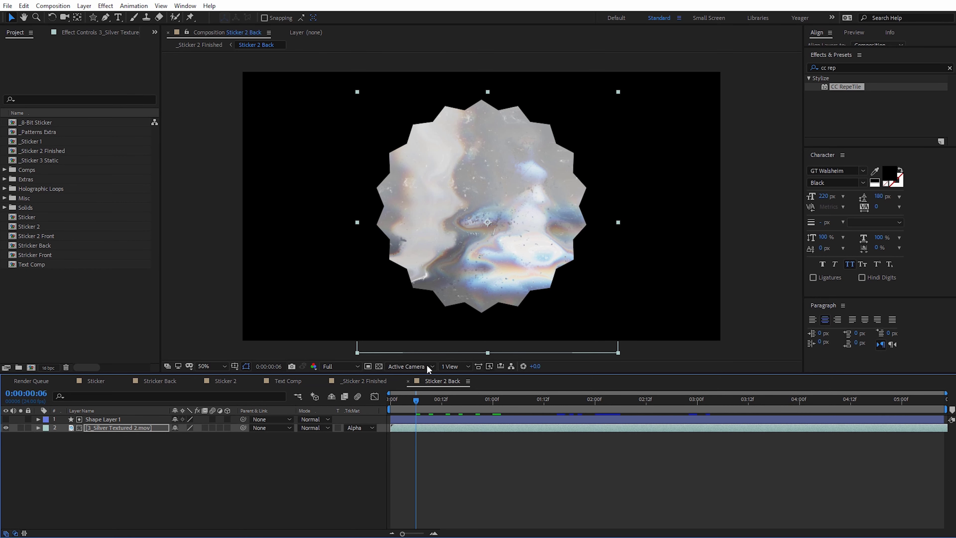
{"action": "left_click", "coordinate": [376, 386]}
{"action": "left_click_drag", "start_coordinate": [416, 400], "coordinate": [588, 422]}
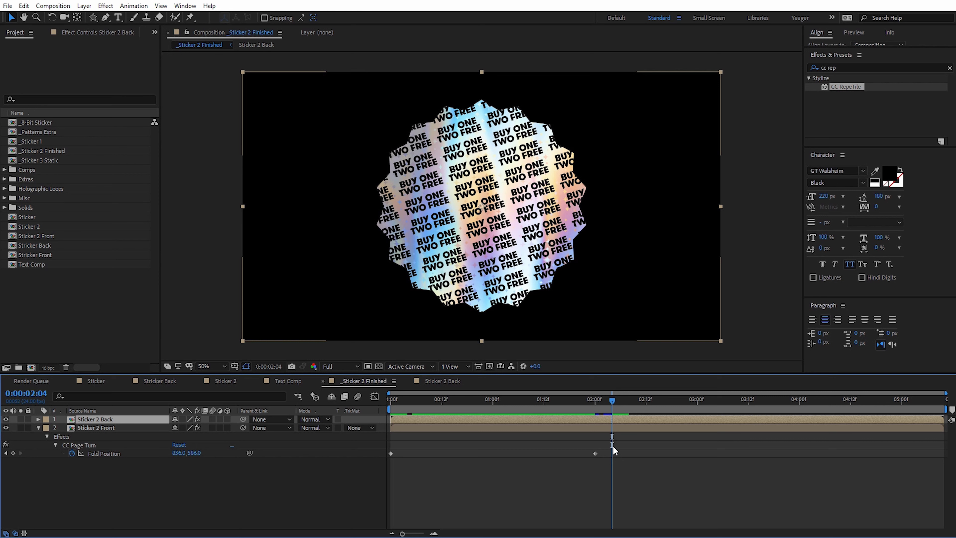
{"action": "left_click_drag", "start_coordinate": [611, 399], "coordinate": [471, 391]}
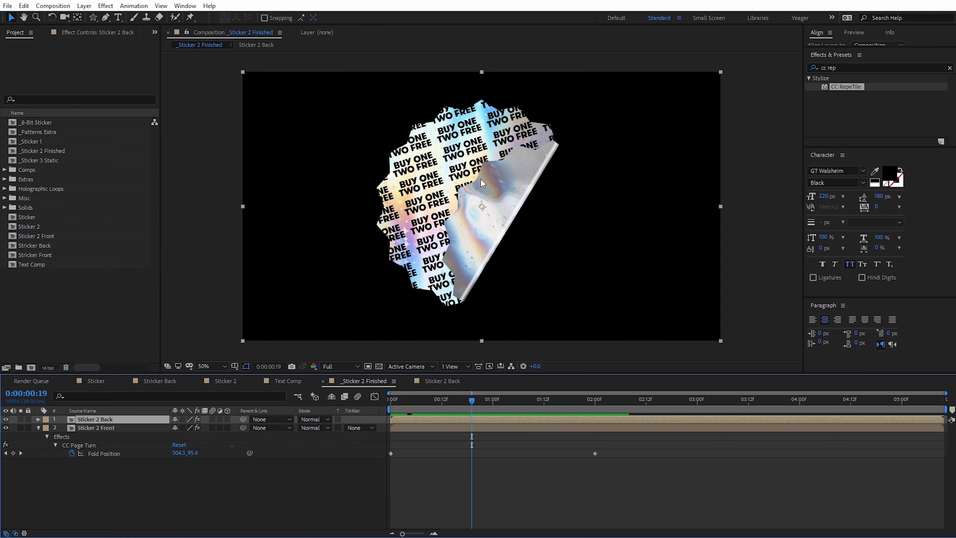
{"action": "mouse_move", "coordinate": [474, 400]}
{"action": "left_mouse_down"}
{"action": "mouse_move", "coordinate": [454, 399]}
{"action": "mouse_move", "coordinate": [475, 400]}
{"action": "left_mouse_up"}
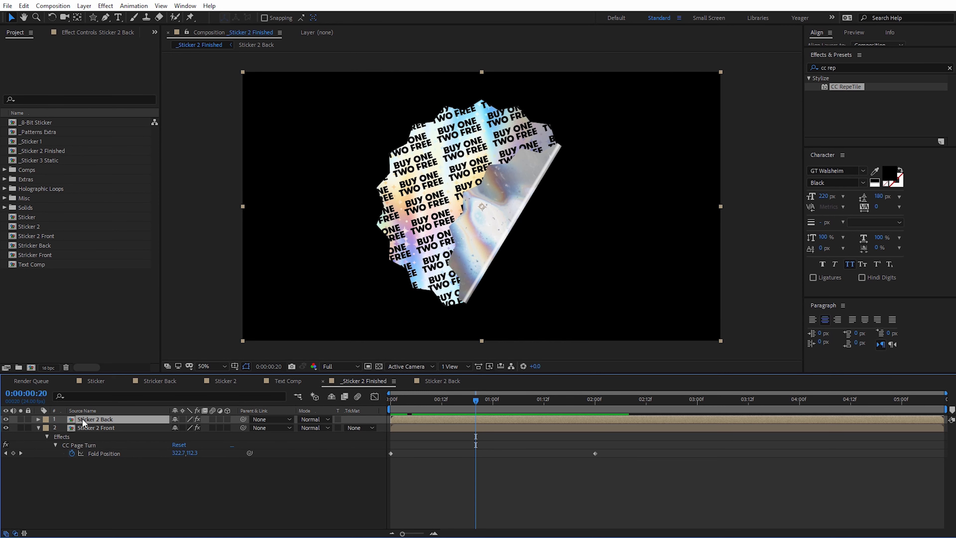
Step: Apply a Drop Shadow effect to the Sticker 2 Back layer
{"action": "left_click", "coordinate": [6, 419]}
{"action": "left_click", "coordinate": [6, 419]}
{"action": "left_click", "coordinate": [106, 6]}
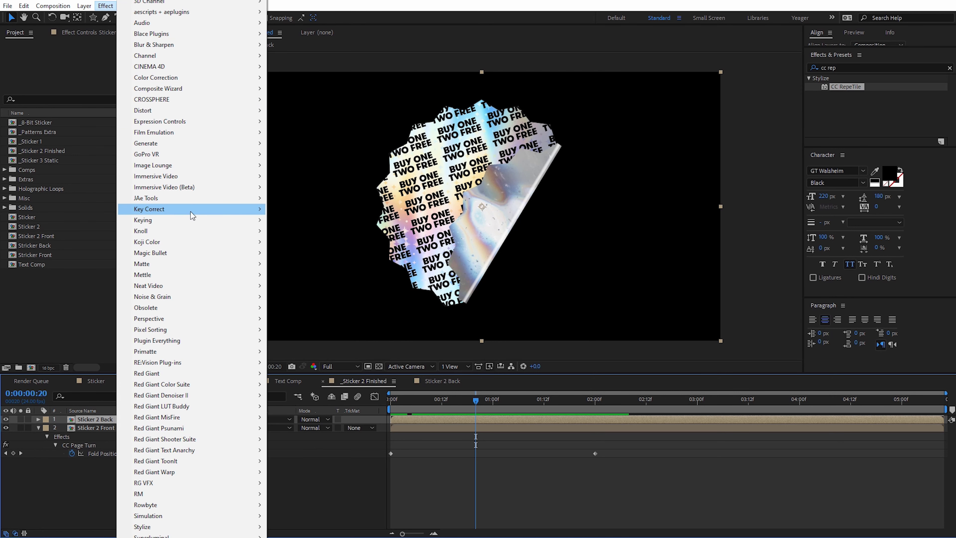
{"action": "mouse_move", "coordinate": [181, 320]}
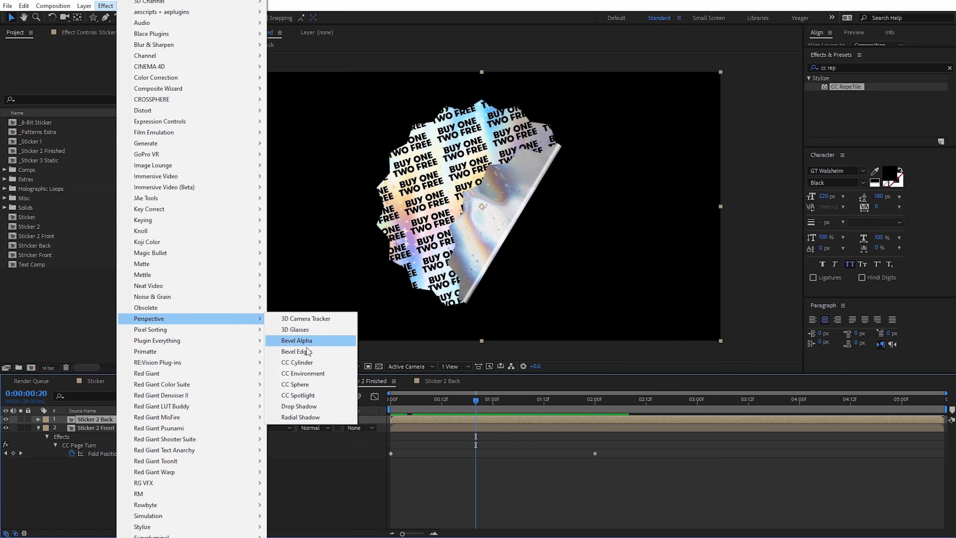
{"action": "left_click", "coordinate": [305, 405]}
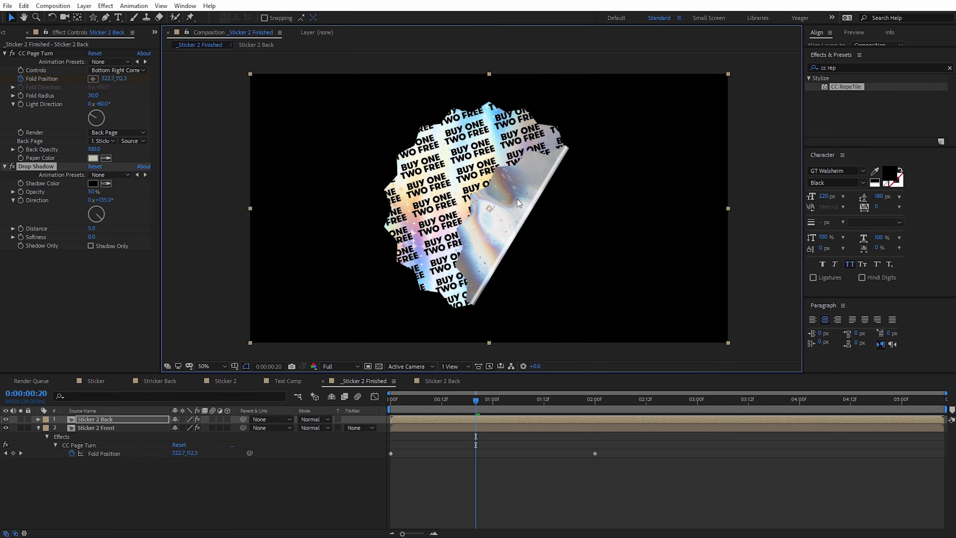
{"action": "scroll", "coordinate": [472, 191], "scroll_direction": "up", "scroll_amount": 4}
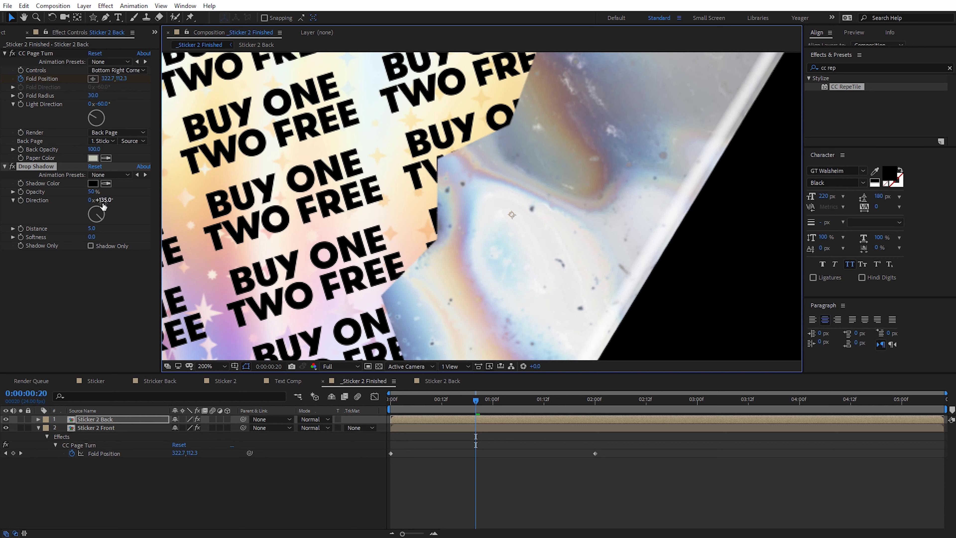
Step: Set the drop shadow's direction to -60° so it falls onto the sticker front
{"action": "left_click_drag", "start_coordinate": [101, 213], "coordinate": [427, 235]}
{"action": "scroll", "coordinate": [427, 236], "scroll_direction": "down", "scroll_amount": 2}
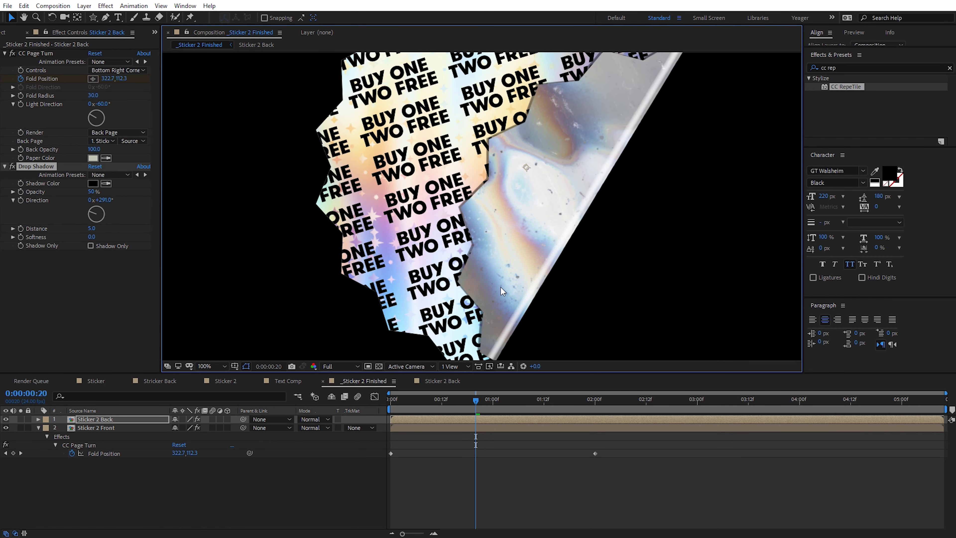
{"action": "left_click_drag", "start_coordinate": [503, 290], "coordinate": [493, 242]}
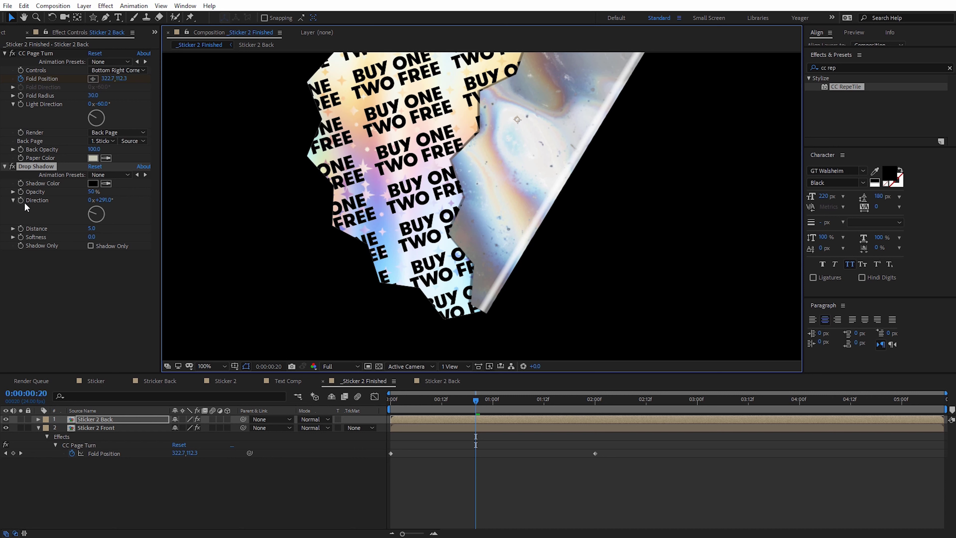
{"action": "left_click", "coordinate": [99, 199]}
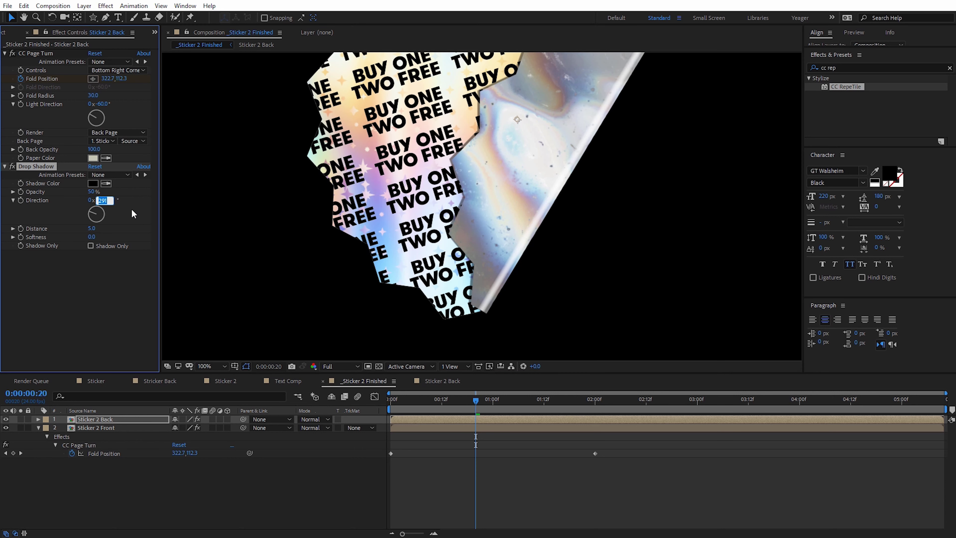
{"action": "key", "text": "Return"}
Step: Try a drop shadow distance of 90 and examine the shadow along the peeled edge
{"action": "left_click_drag", "start_coordinate": [91, 229], "coordinate": [141, 231]}
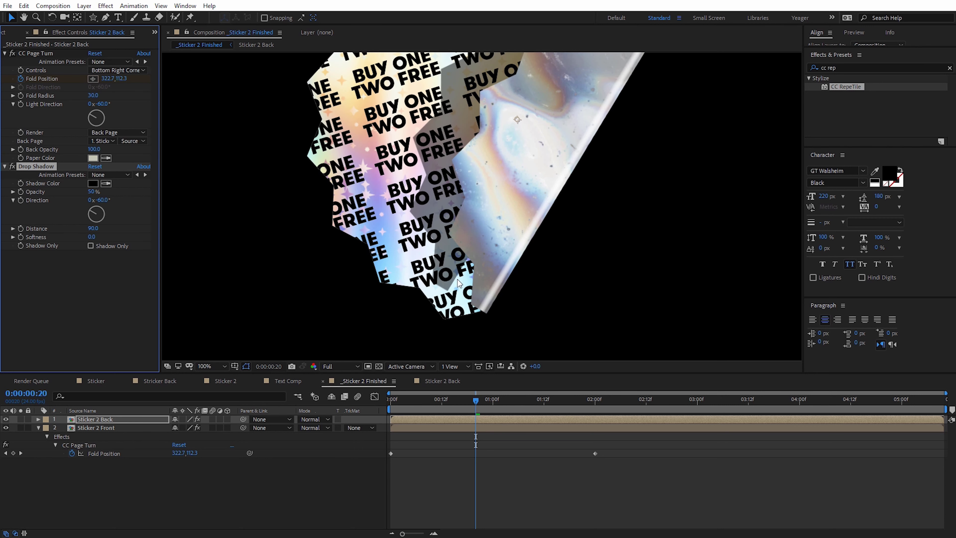
{"action": "key", "text": "h"}
{"action": "left_click_drag", "start_coordinate": [568, 143], "coordinate": [474, 202]}
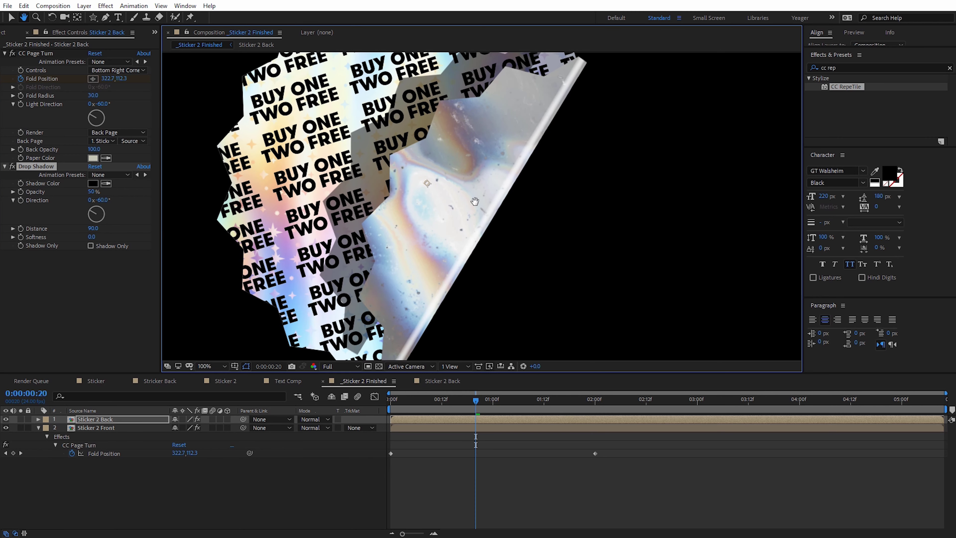
{"action": "key", "text": "v"}
{"action": "left_click_drag", "start_coordinate": [522, 107], "coordinate": [498, 137]}
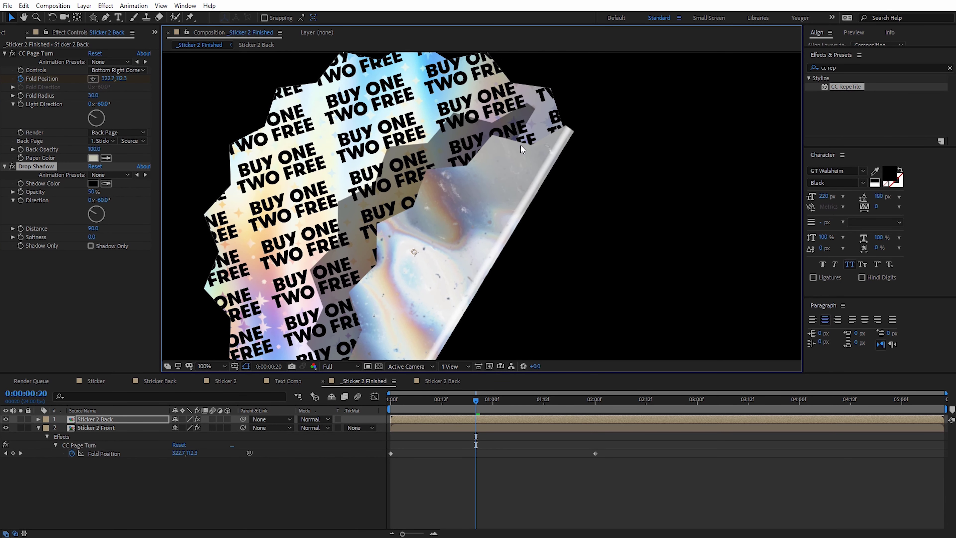
{"action": "left_click_drag", "start_coordinate": [428, 286], "coordinate": [499, 199]}
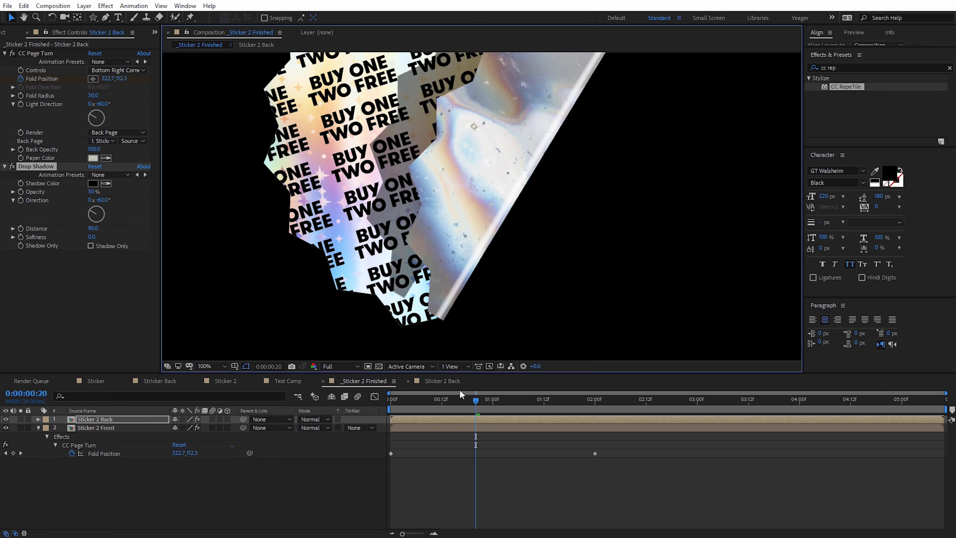
{"action": "mouse_move", "coordinate": [462, 402]}
{"action": "left_mouse_down"}
{"action": "mouse_move", "coordinate": [391, 400]}
{"action": "mouse_move", "coordinate": [493, 400]}
{"action": "mouse_move", "coordinate": [466, 398]}
{"action": "left_mouse_up"}
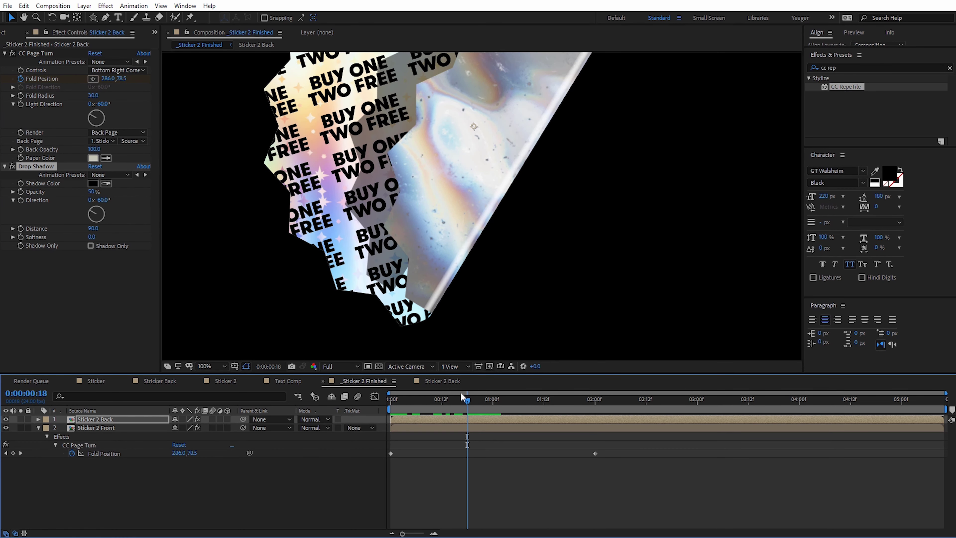
Step: Set the drop shadow's distance to 0 and softness to 116, comparing the sticker with the effect off and on
{"action": "left_click_drag", "start_coordinate": [92, 228], "coordinate": [37, 238]}
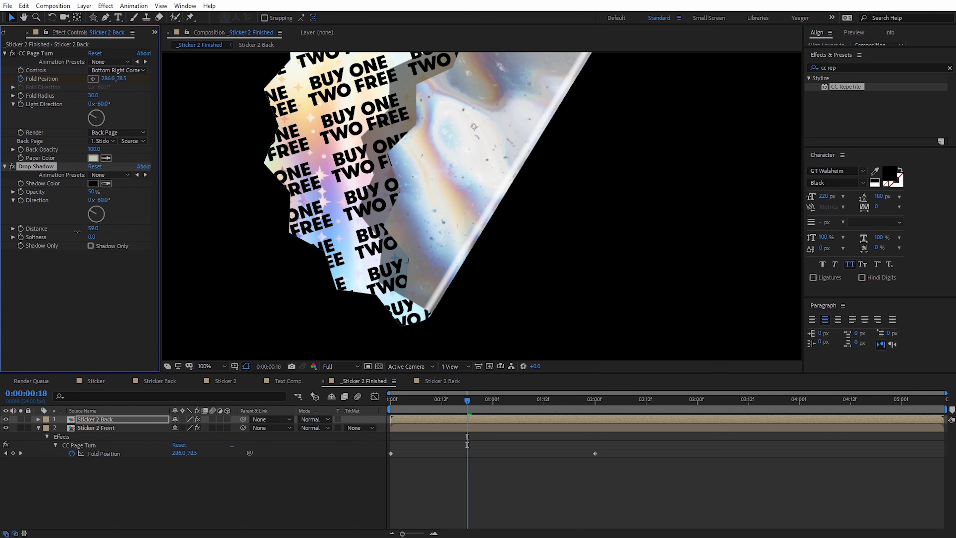
{"action": "left_click_drag", "start_coordinate": [469, 173], "coordinate": [452, 246]}
{"action": "key", "text": "v"}
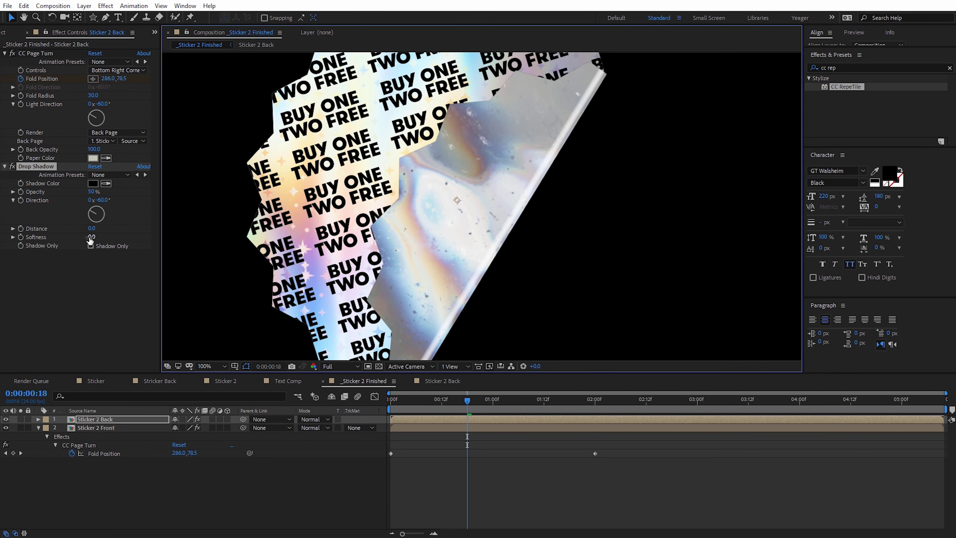
{"action": "left_click_drag", "start_coordinate": [91, 236], "coordinate": [136, 240]}
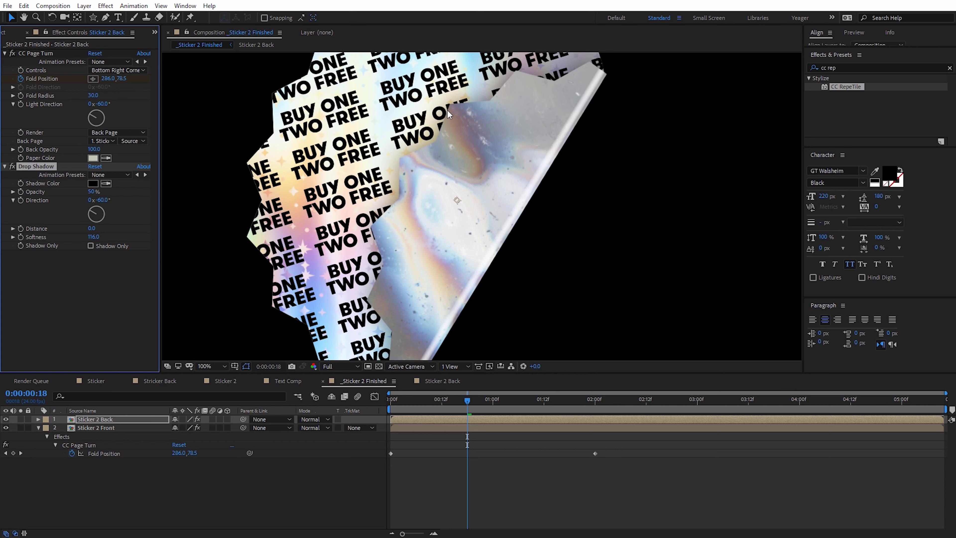
{"action": "left_click", "coordinate": [12, 167]}
{"action": "left_click", "coordinate": [12, 167]}
Step: Set the drop shadow's opacity to 55% and compare the sticker with the shadow off and on
{"action": "key", "text": "comma"}
{"action": "left_click_drag", "start_coordinate": [444, 399], "coordinate": [471, 395]}
{"action": "left_click_drag", "start_coordinate": [90, 192], "coordinate": [135, 199]}
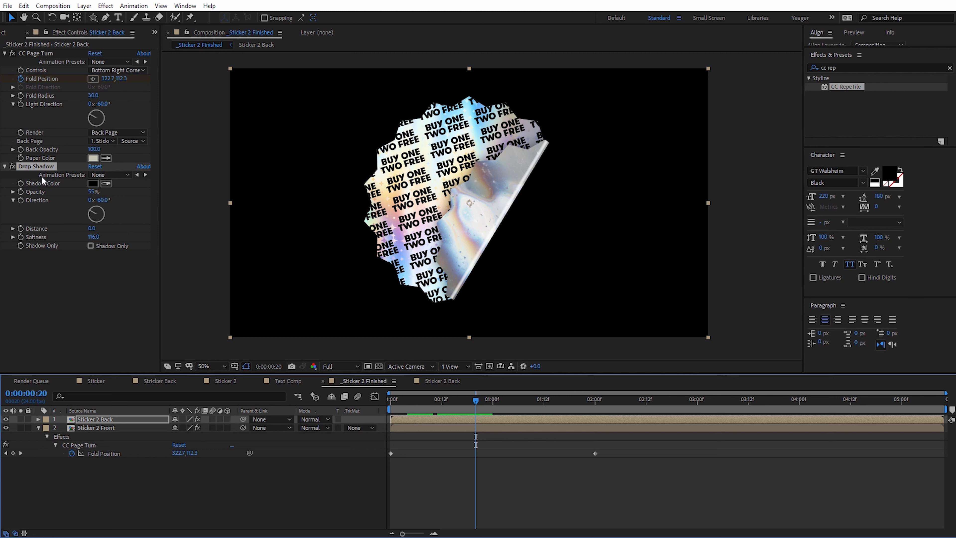
{"action": "left_click", "coordinate": [11, 166]}
{"action": "left_click", "coordinate": [12, 167]}
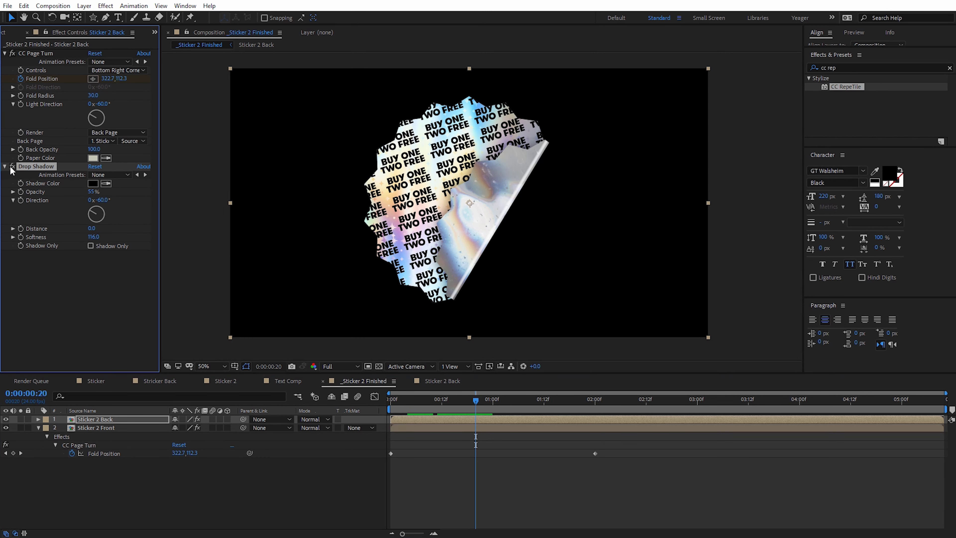
{"action": "left_click", "coordinate": [459, 360]}
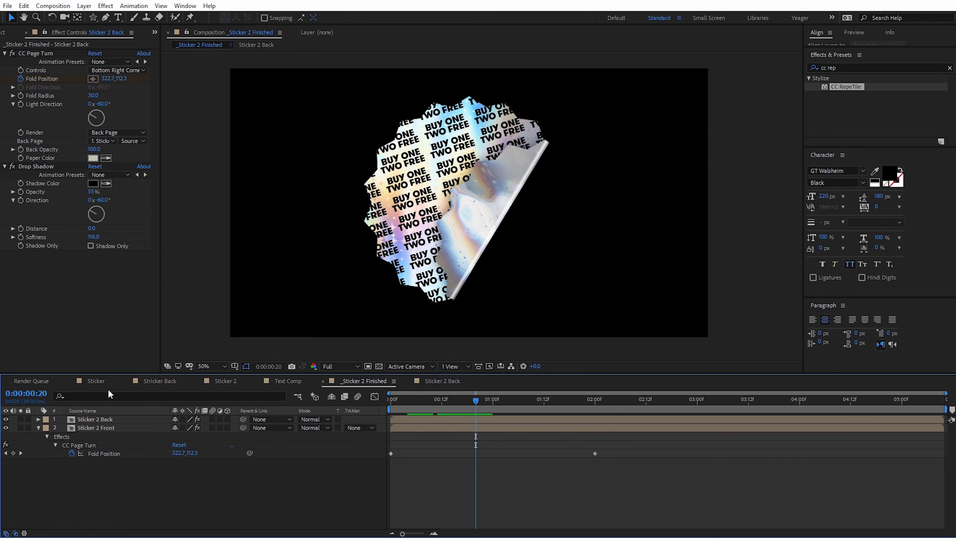
Step: Open the Sticker composition and apply a Bevel Alpha effect to the Stricker Front layer
{"action": "left_click", "coordinate": [97, 381]}
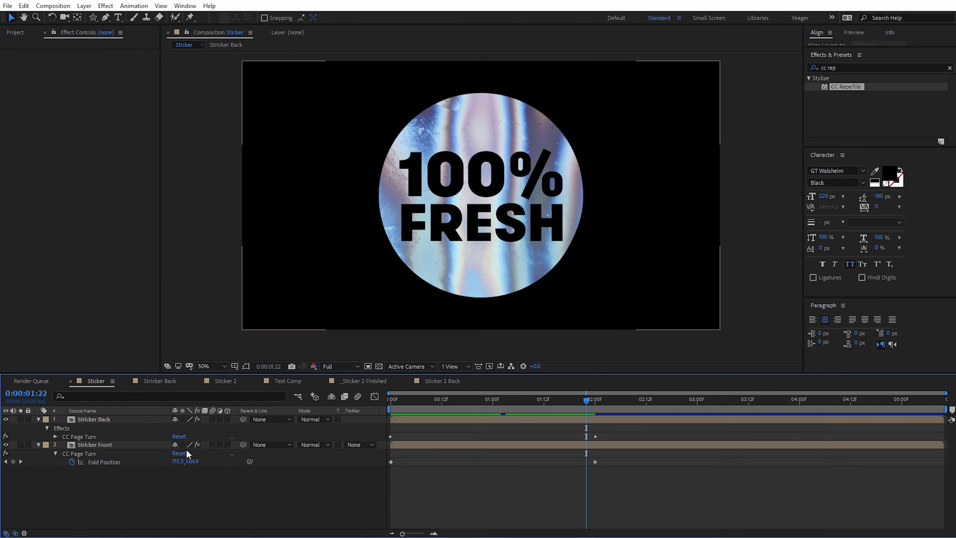
{"action": "left_click", "coordinate": [94, 445]}
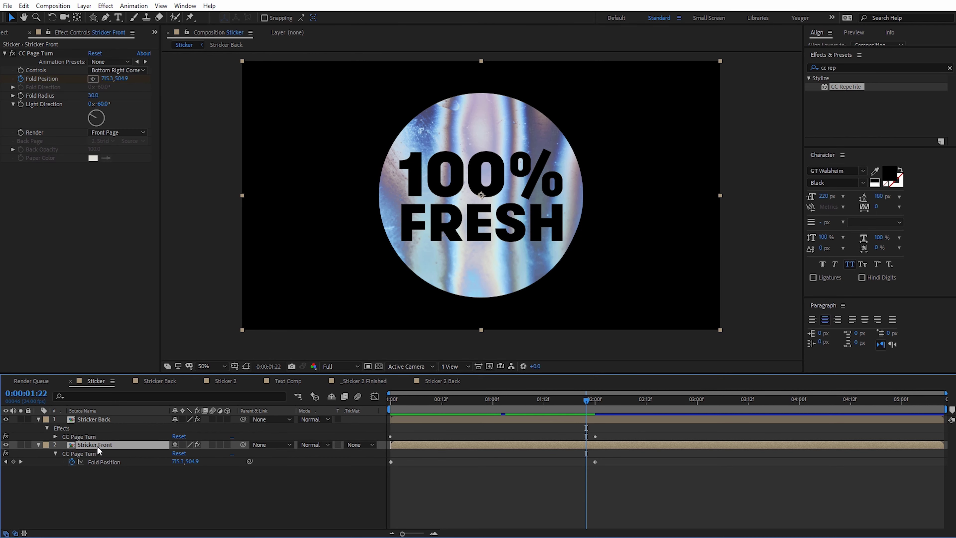
{"action": "left_click", "coordinate": [106, 7]}
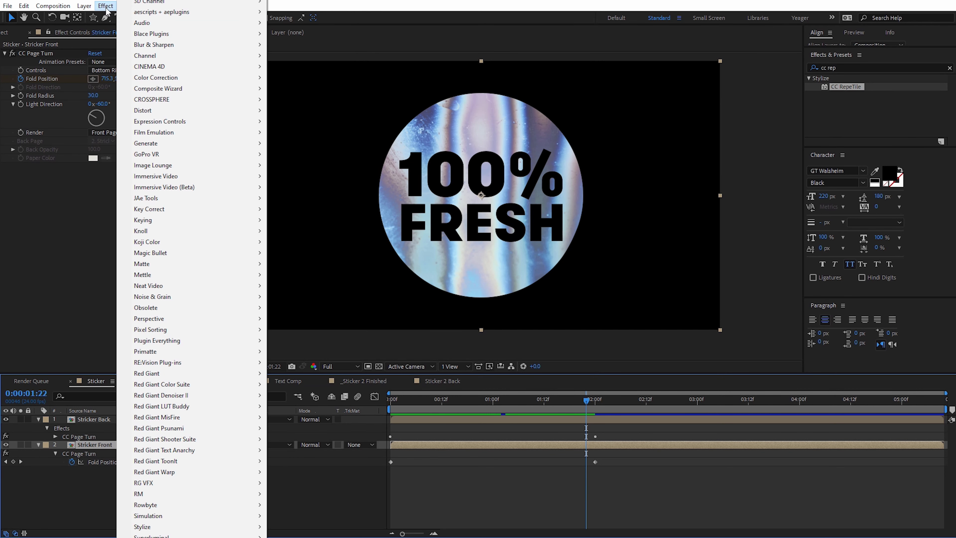
{"action": "mouse_move", "coordinate": [175, 320]}
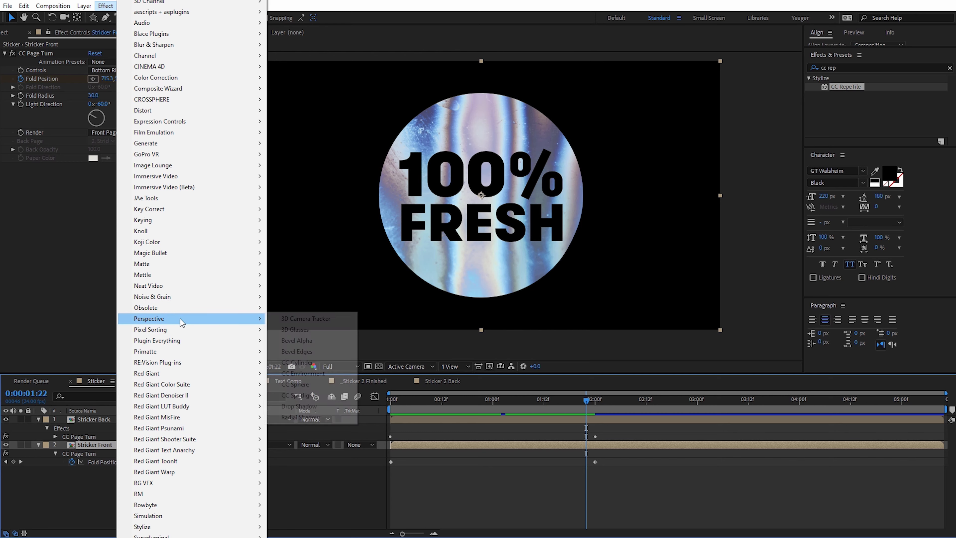
{"action": "left_click", "coordinate": [308, 340]}
{"action": "key", "text": "period"}
{"action": "key", "text": "period"}
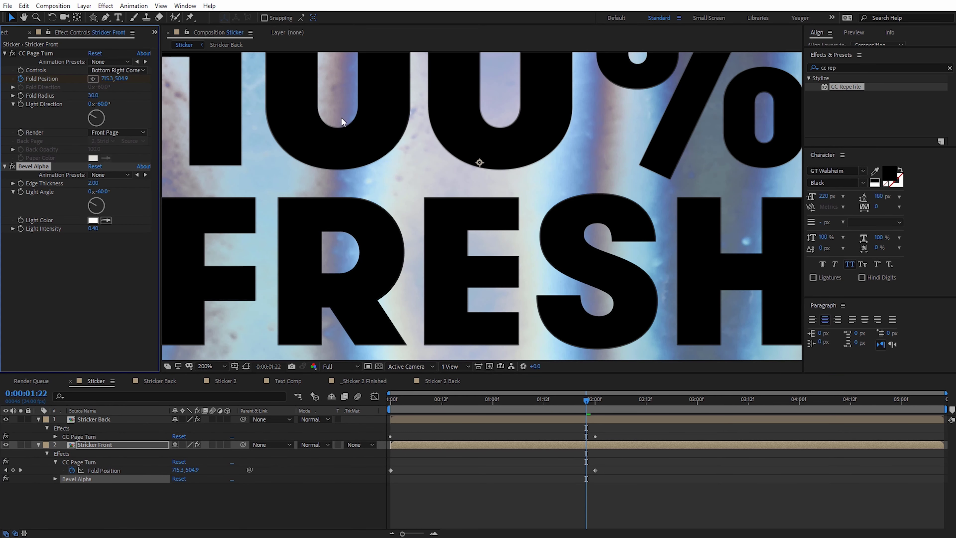
{"action": "left_click_drag", "start_coordinate": [341, 154], "coordinate": [507, 271]}
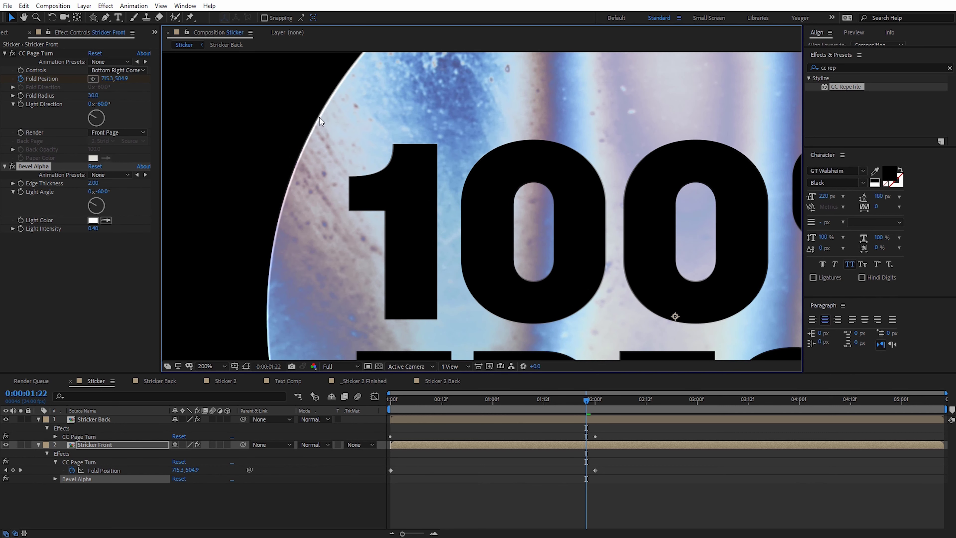
{"action": "key", "text": "comma"}
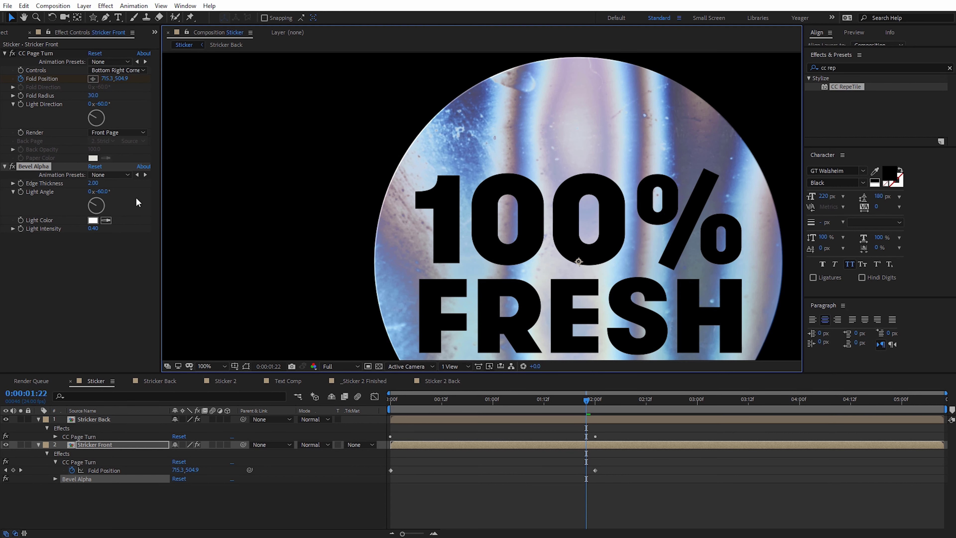
Step: Set the Bevel Alpha edge thickness to 3.00 and check the bevel on the partly peeled sticker
{"action": "left_click_drag", "start_coordinate": [94, 183], "coordinate": [187, 189]}
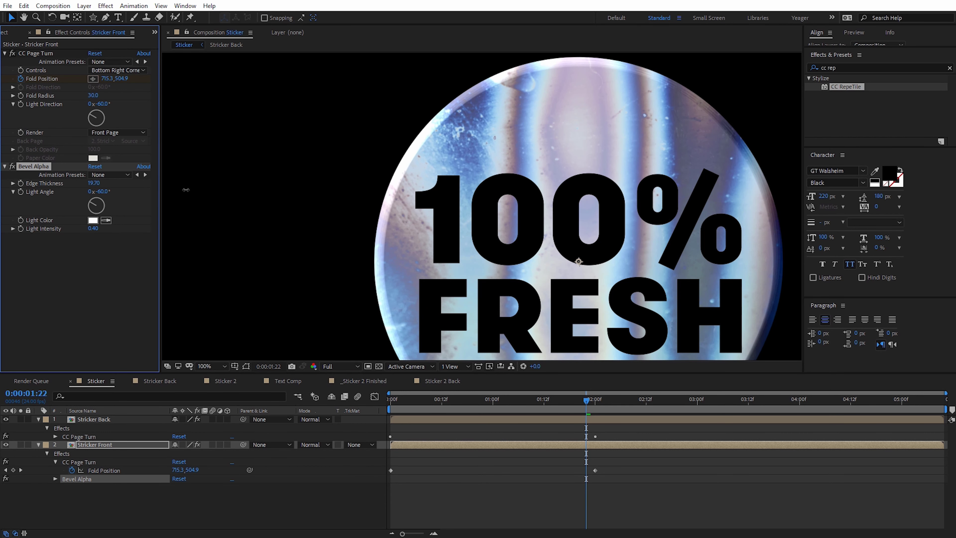
{"action": "left_click", "coordinate": [93, 183]}
{"action": "key", "text": "Return"}
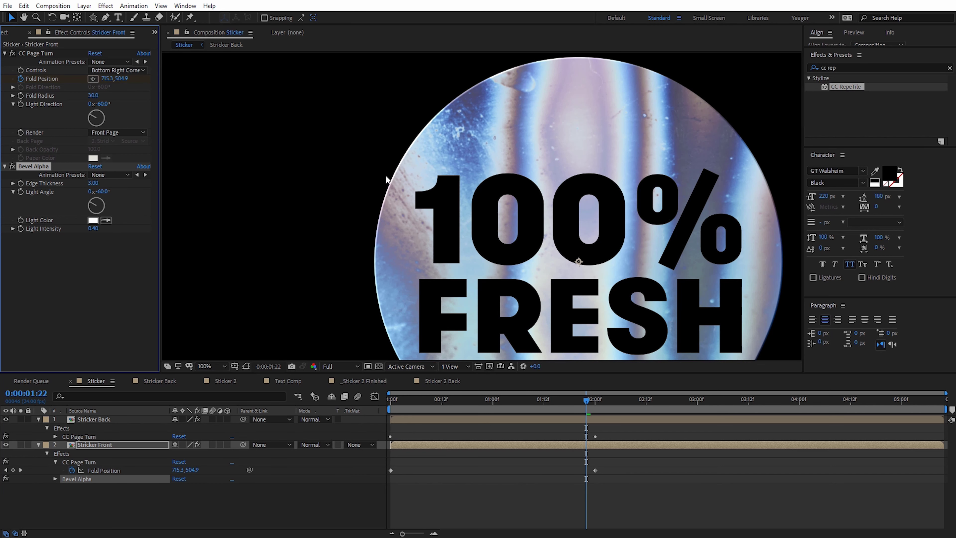
{"action": "left_click_drag", "start_coordinate": [592, 184], "coordinate": [475, 204]}
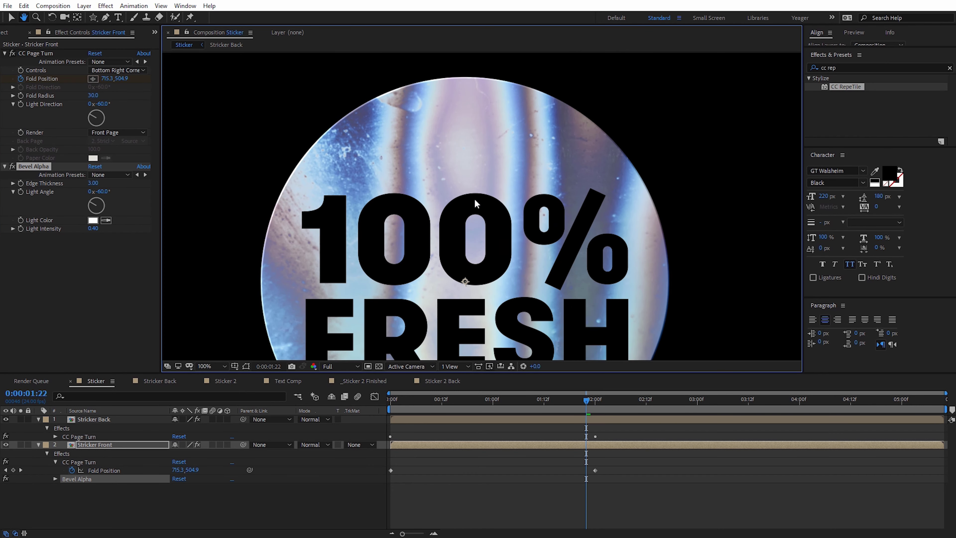
{"action": "left_click_drag", "start_coordinate": [552, 404], "coordinate": [480, 402]}
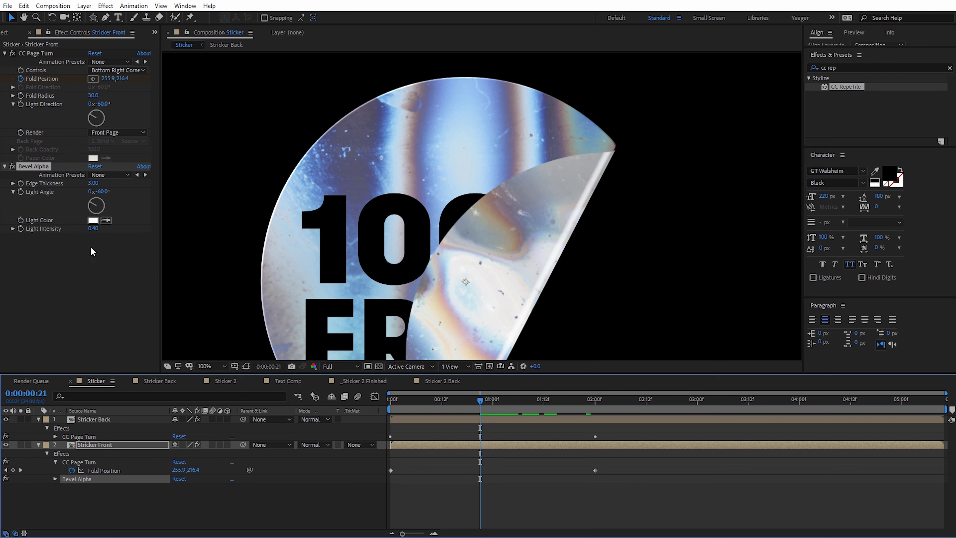
Step: Copy the Bevel Alpha effect from Stricker Front onto the Stricker Back layer and scrub through the peel
{"action": "left_click", "coordinate": [36, 166]}
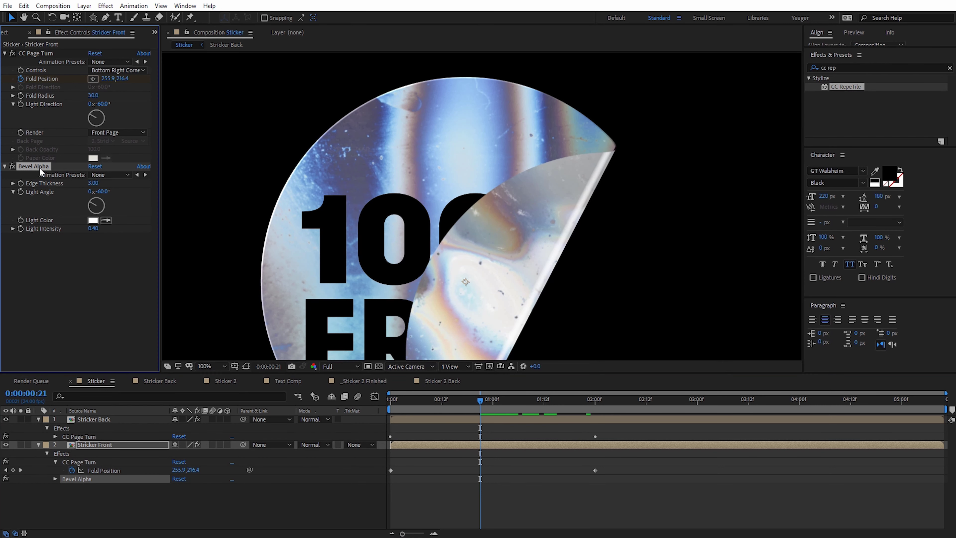
{"action": "left_click", "coordinate": [96, 420]}
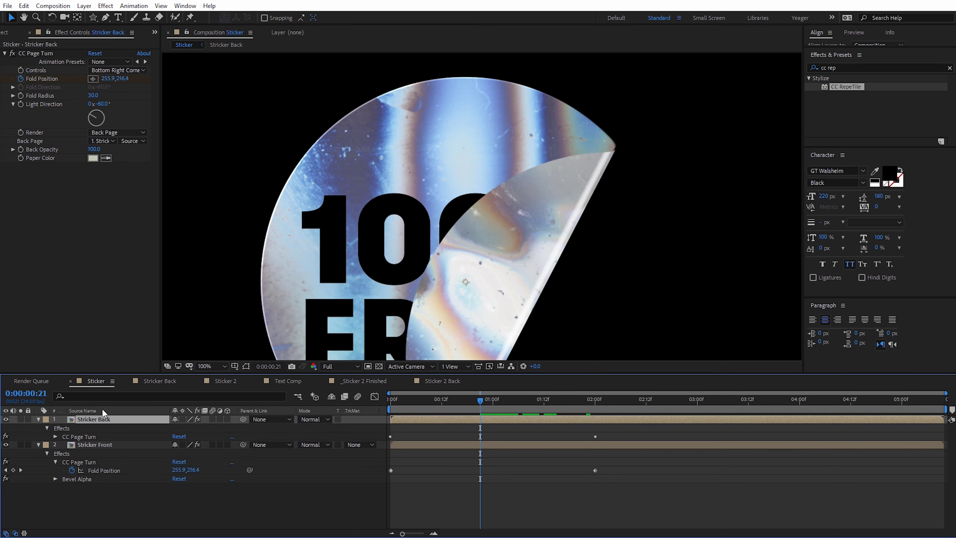
{"action": "key", "text": "ctrl+v"}
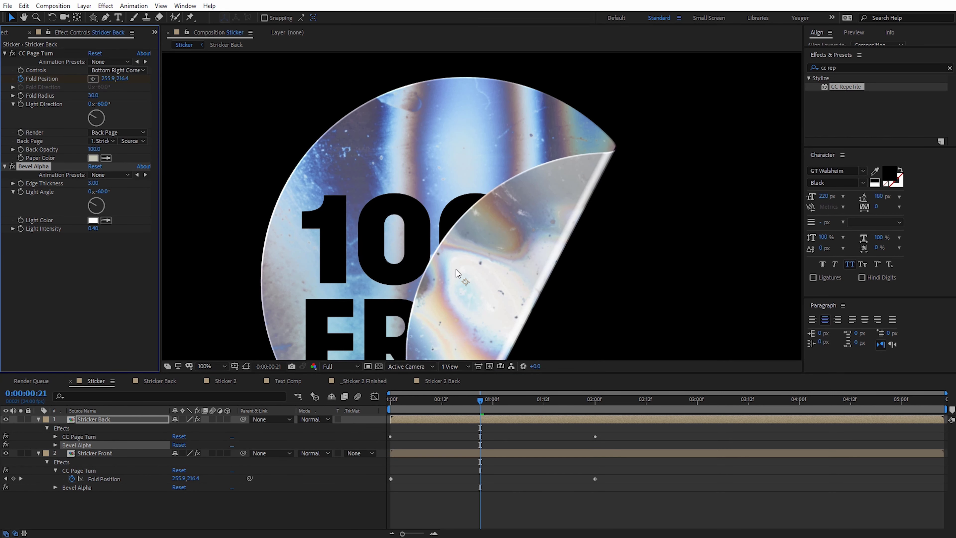
{"action": "scroll", "coordinate": [458, 272], "scroll_direction": "down", "scroll_amount": 2}
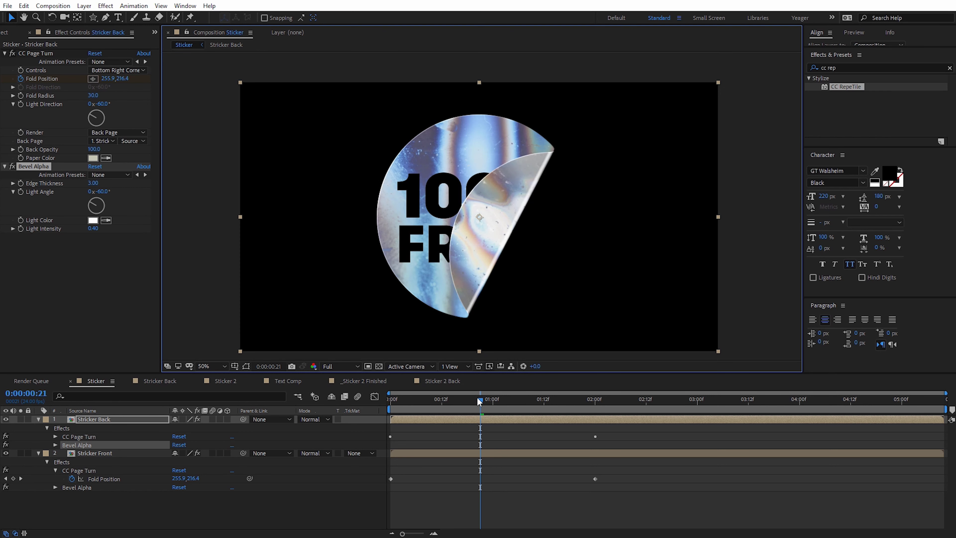
{"action": "left_click_drag", "start_coordinate": [479, 401], "coordinate": [591, 434]}
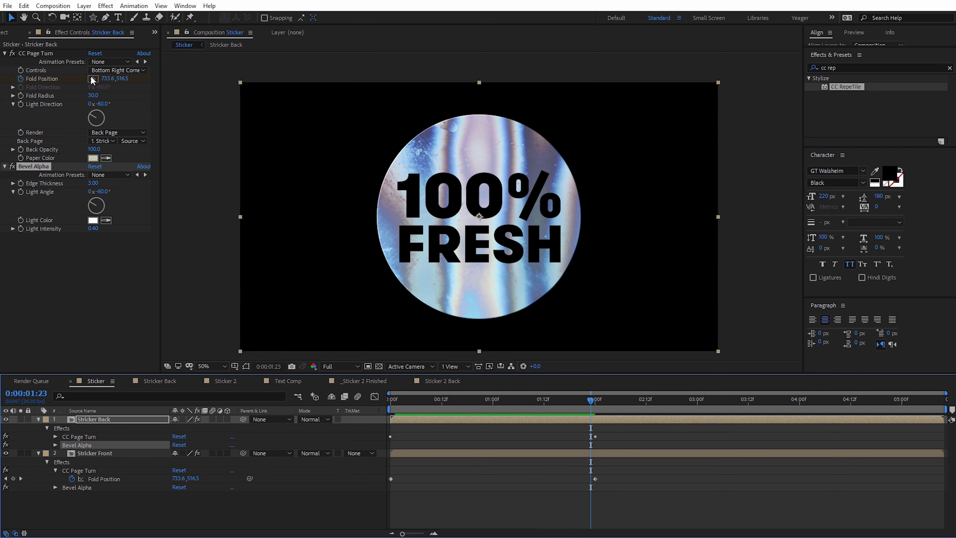
{"action": "left_click", "coordinate": [4, 33]}
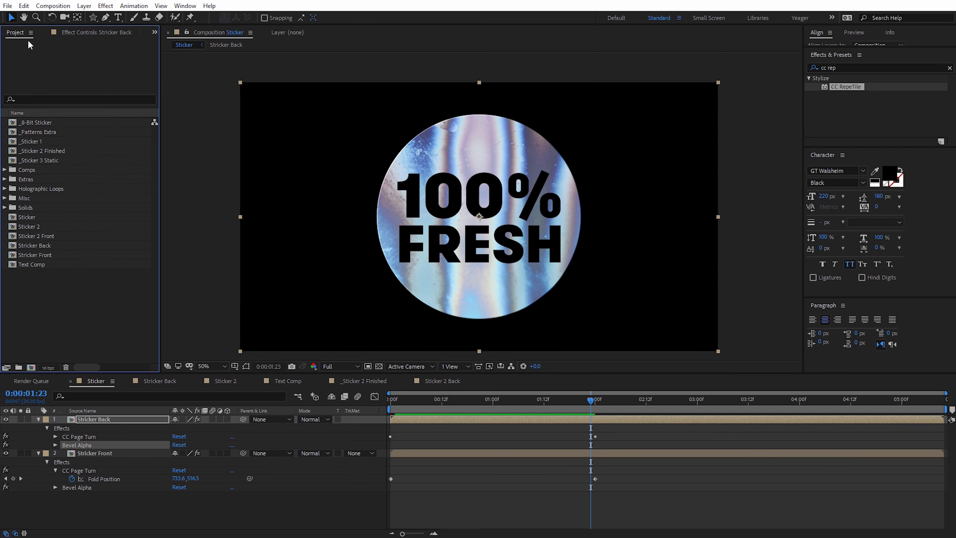
Step: Open the _8-Bit Sticker composition and preview the Game Boy, Heart and Coin images among the 2D Icons in Extras
{"action": "double_click", "coordinate": [30, 121]}
{"action": "left_click_drag", "start_coordinate": [516, 281], "coordinate": [516, 265]}
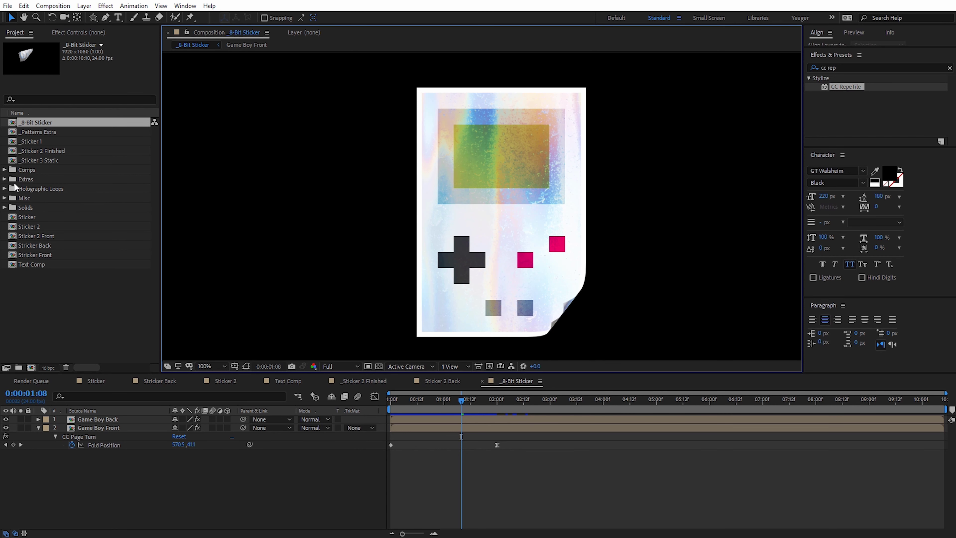
{"action": "left_click", "coordinate": [4, 180]}
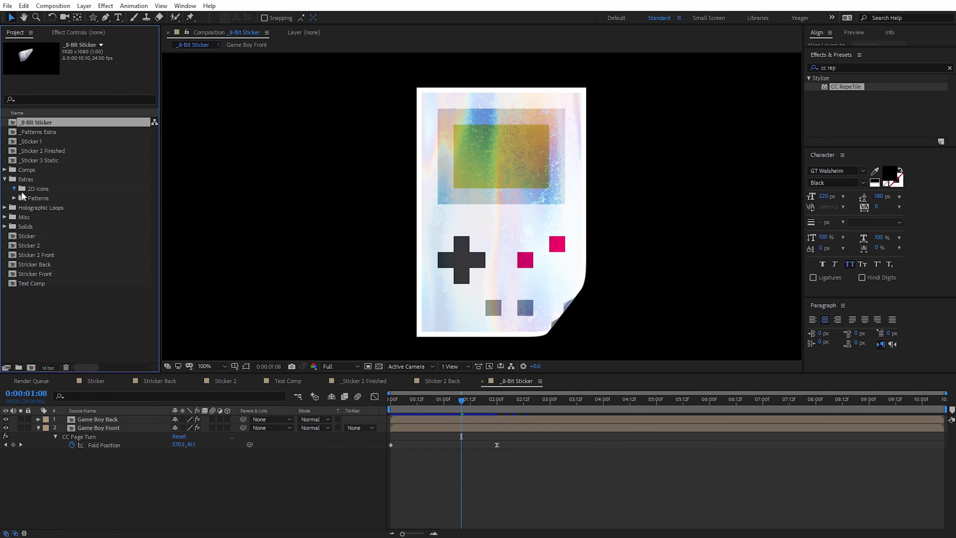
{"action": "left_click", "coordinate": [47, 203]}
{"action": "left_click", "coordinate": [48, 207]}
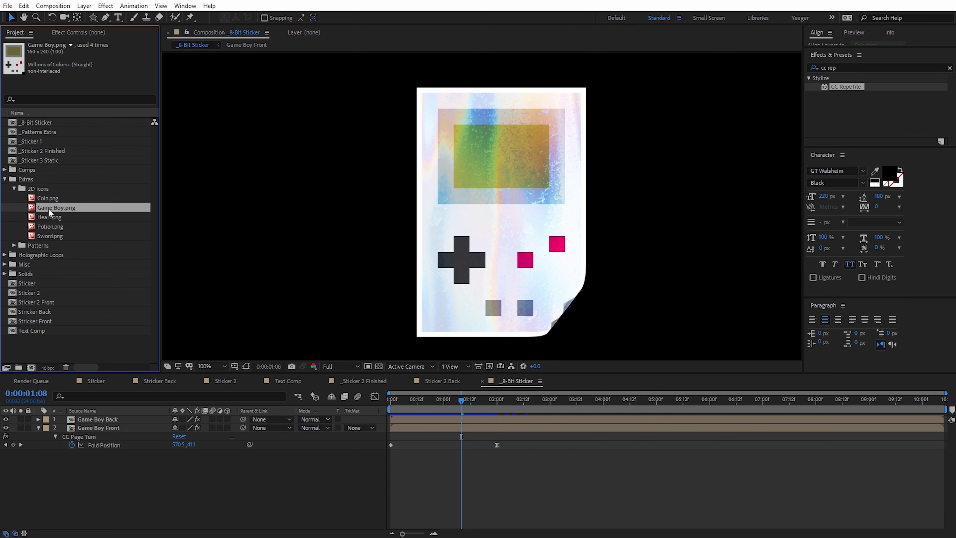
{"action": "left_click", "coordinate": [50, 217]}
{"action": "left_click", "coordinate": [50, 206]}
{"action": "left_click", "coordinate": [48, 198]}
{"action": "left_click", "coordinate": [5, 179]}
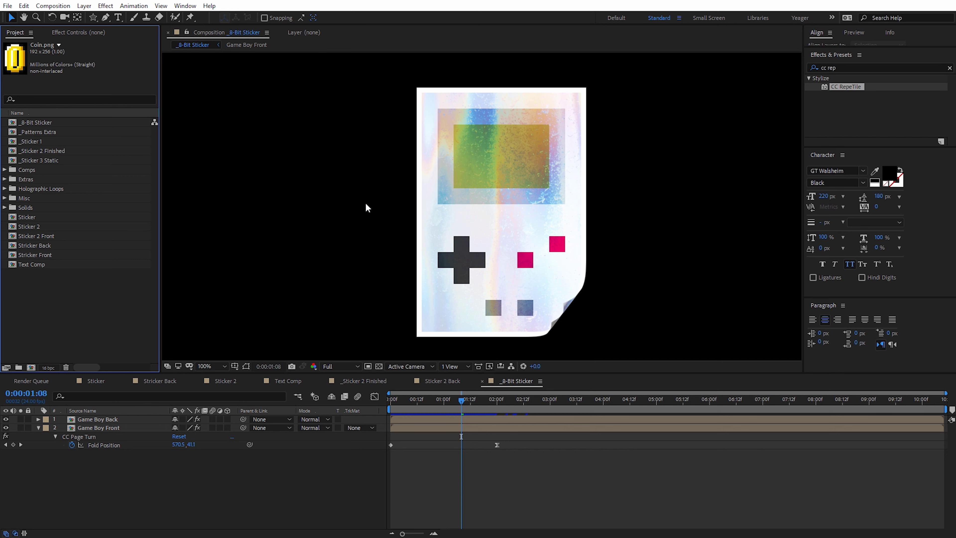
Step: Scrub through the Game Boy sticker's peel and open the Game Boy Front composition
{"action": "mouse_move", "coordinate": [461, 402]}
{"action": "left_mouse_down"}
{"action": "mouse_move", "coordinate": [399, 394]}
{"action": "mouse_move", "coordinate": [503, 413]}
{"action": "mouse_move", "coordinate": [416, 408]}
{"action": "mouse_move", "coordinate": [470, 414]}
{"action": "left_mouse_up"}
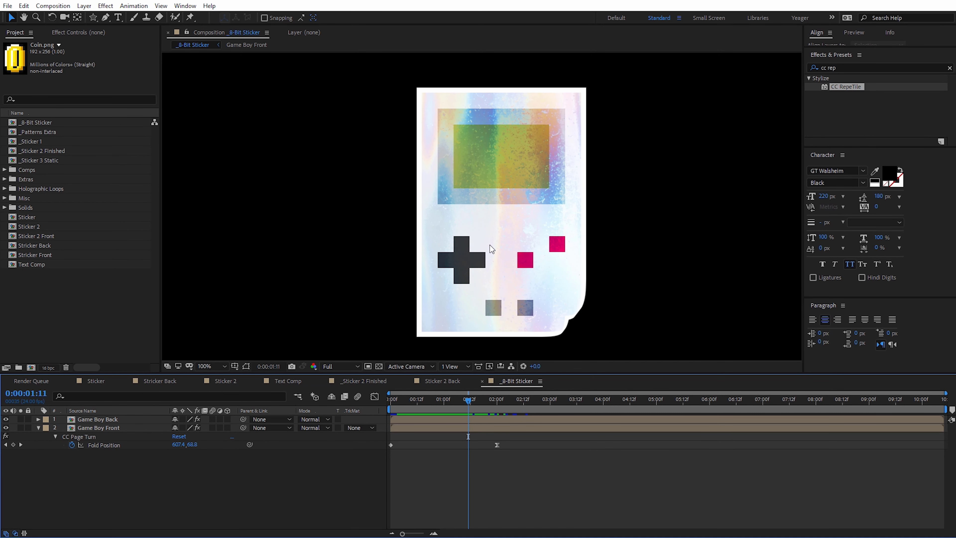
{"action": "left_click", "coordinate": [106, 420]}
{"action": "left_click", "coordinate": [113, 428]}
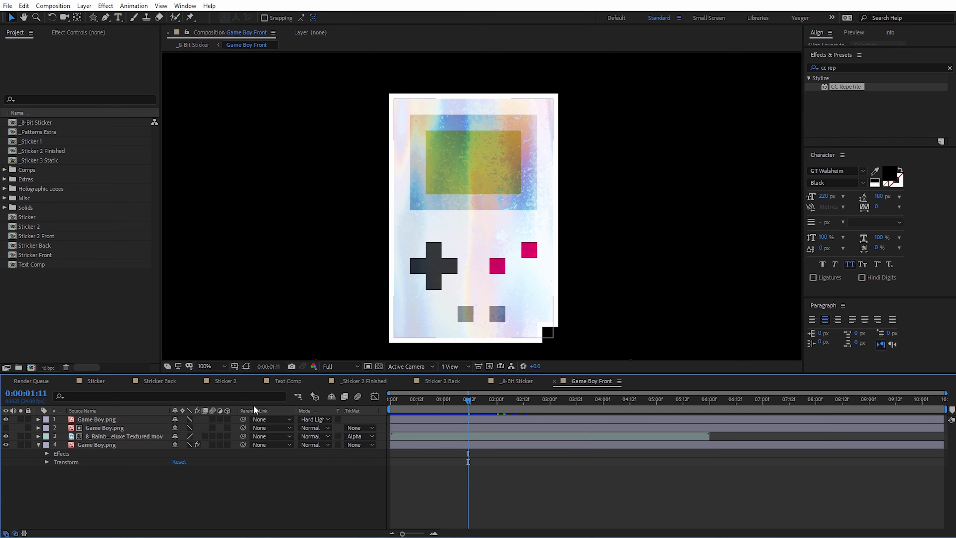
Step: Hide the uppermost and lowest Game Boy.png layers to examine the holographic loop matted by the Game Boy shape
{"action": "left_click", "coordinate": [5, 418]}
{"action": "left_click", "coordinate": [5, 444]}
{"action": "left_click", "coordinate": [90, 428]}
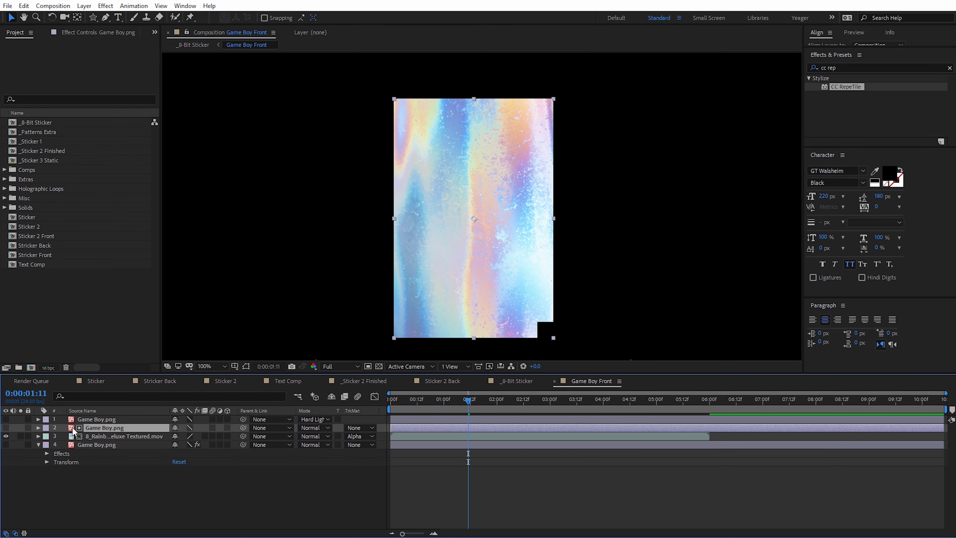
{"action": "left_click", "coordinate": [5, 428], "text": "alt"}
{"action": "left_click", "coordinate": [6, 436], "text": "alt"}
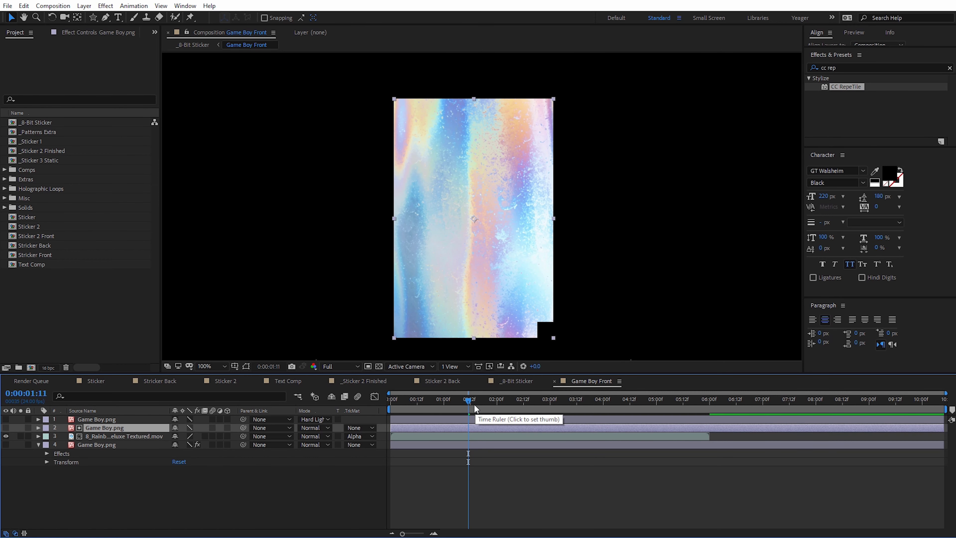
Step: Show the uppermost Game Boy.png layer again and compare its Normal and Hard Light blending modes, leaving it on Hard Light
{"action": "left_click", "coordinate": [104, 420]}
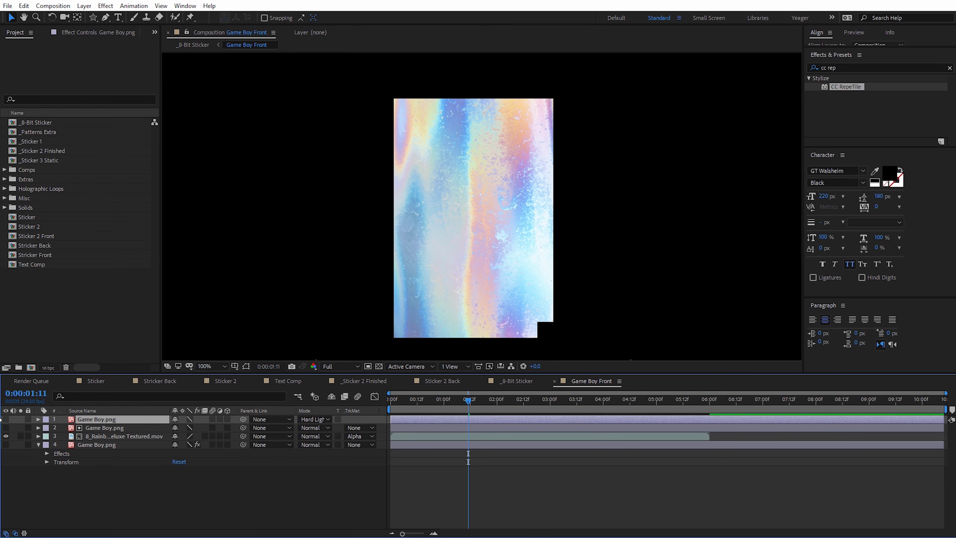
{"action": "left_click", "coordinate": [6, 419]}
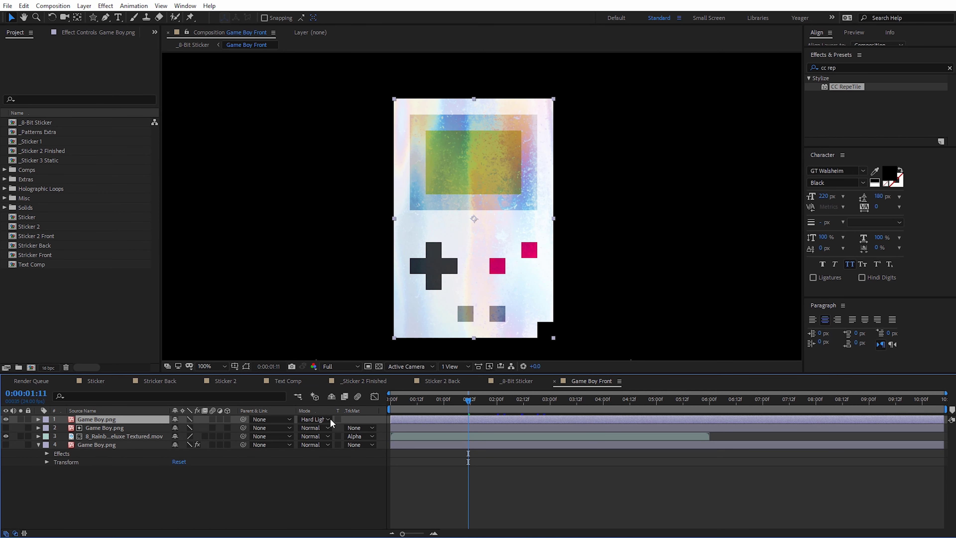
{"action": "left_click", "coordinate": [316, 419]}
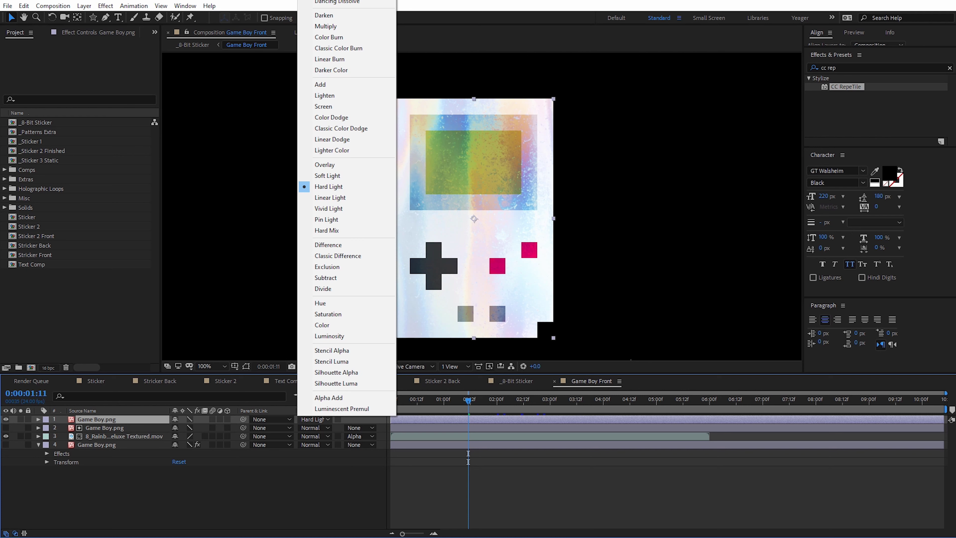
{"action": "left_click", "coordinate": [327, 0]}
{"action": "left_click", "coordinate": [314, 420]}
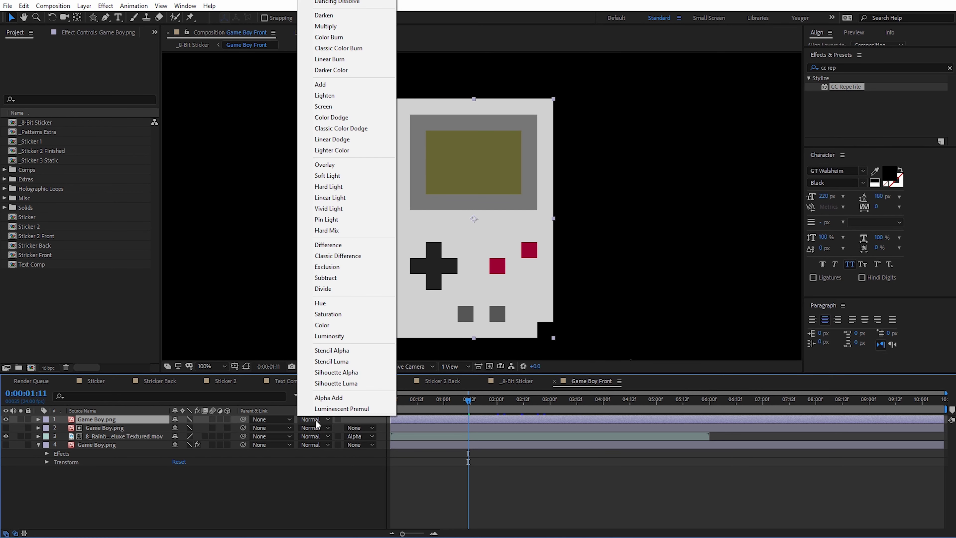
{"action": "left_click", "coordinate": [328, 188]}
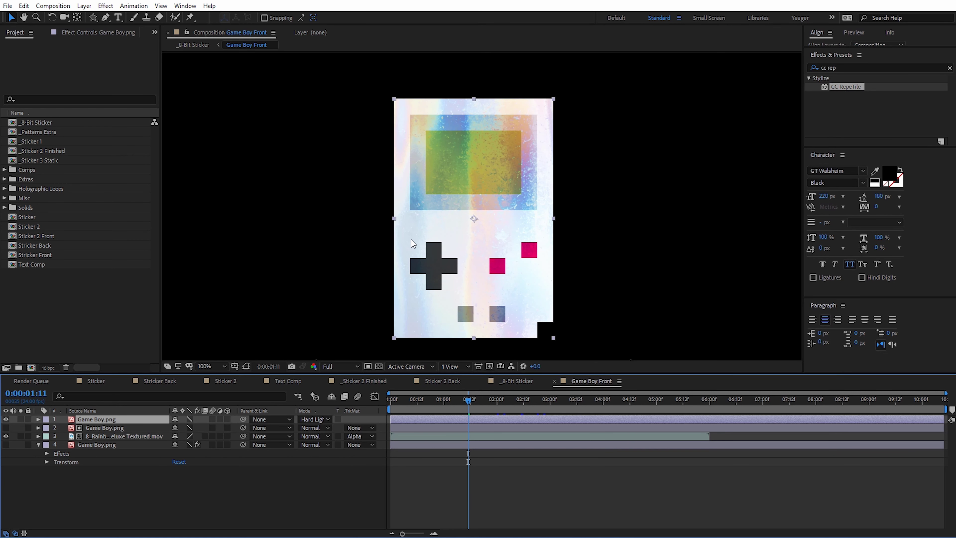
{"action": "key", "text": "period"}
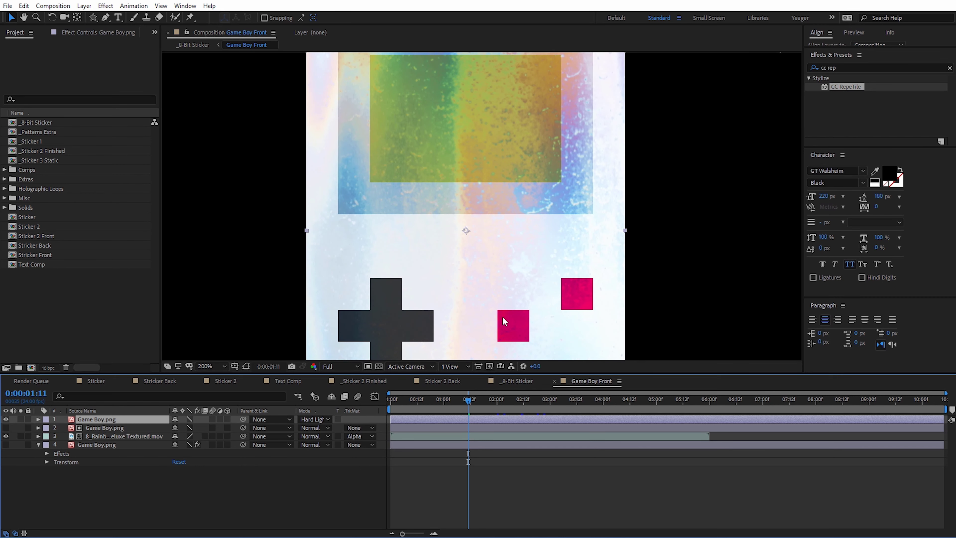
{"action": "key", "text": "space"}
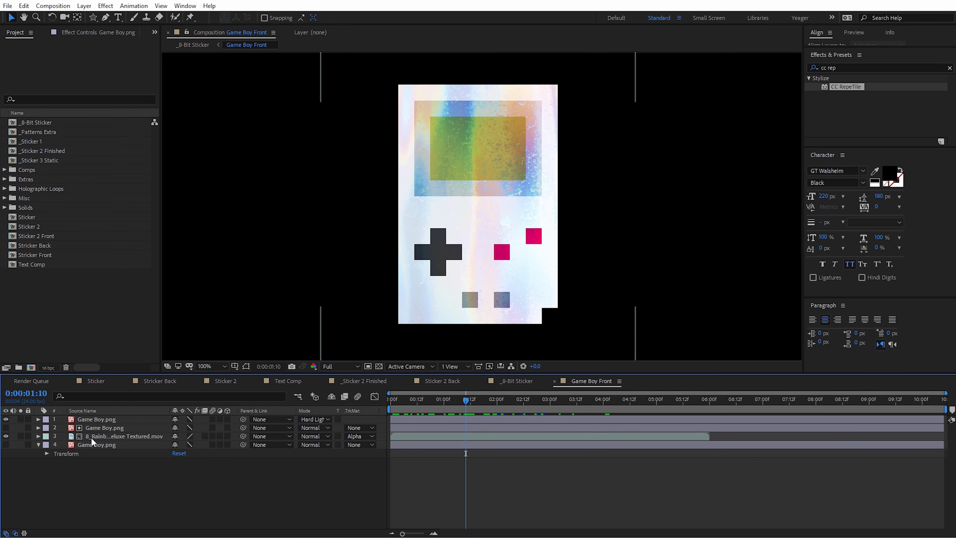
Step: Show and solo the lowest Game Boy.png layer and apply the Minimax effect to it
{"action": "left_click", "coordinate": [96, 445]}
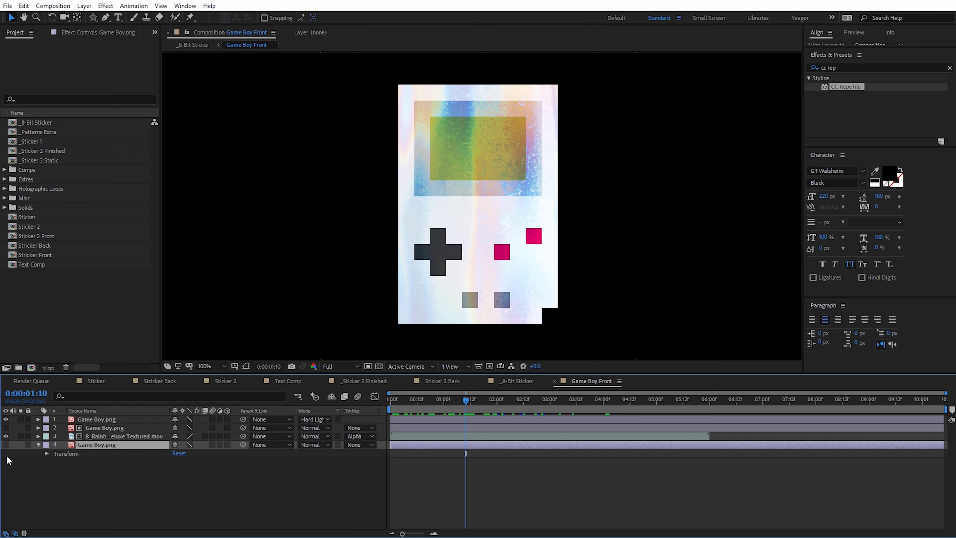
{"action": "left_click", "coordinate": [6, 445]}
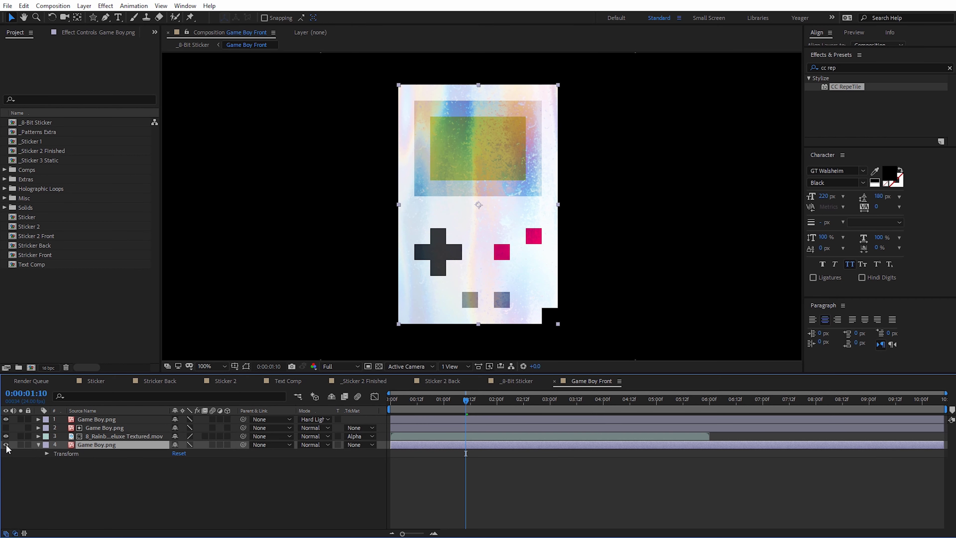
{"action": "left_click", "coordinate": [20, 445]}
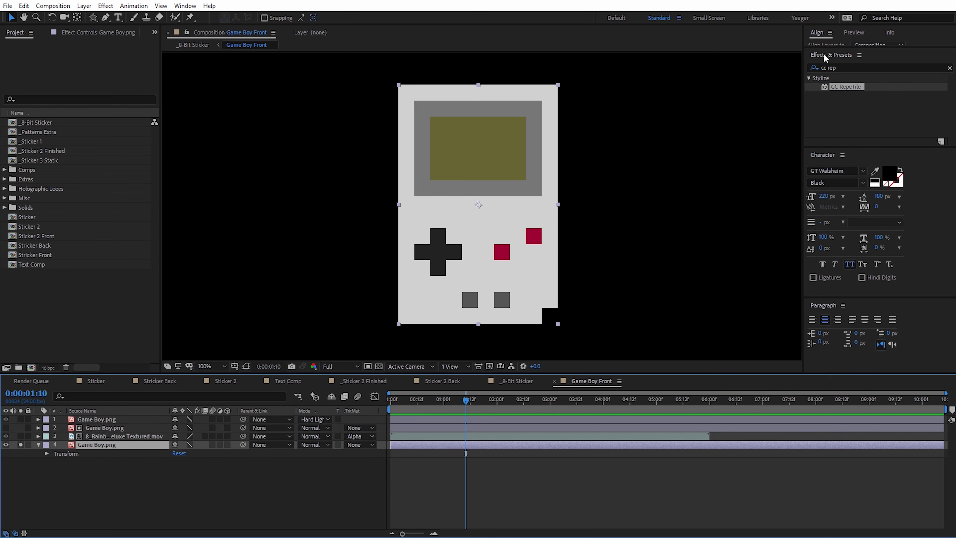
{"action": "left_click", "coordinate": [831, 67]}
{"action": "type", "text": "mini"}
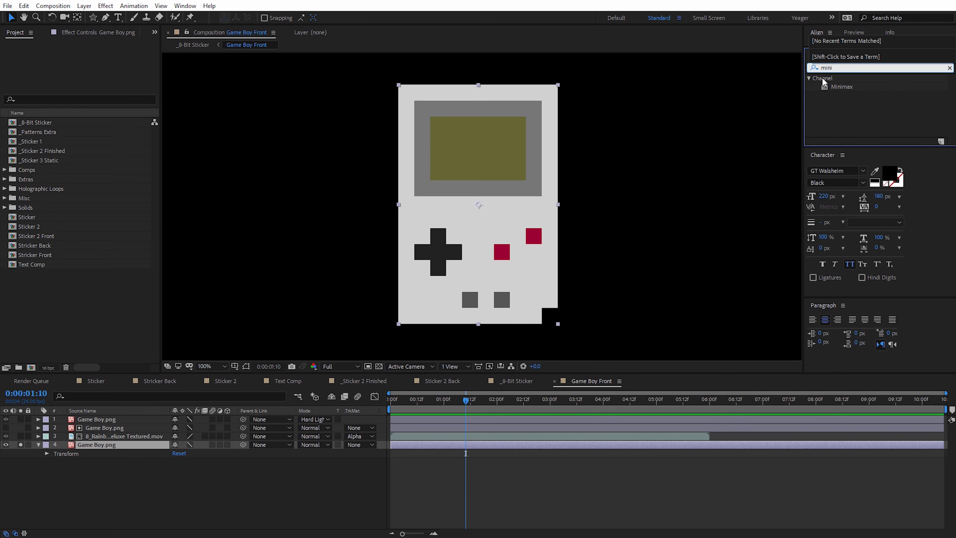
{"action": "left_click_drag", "start_coordinate": [840, 87], "coordinate": [521, 199]}
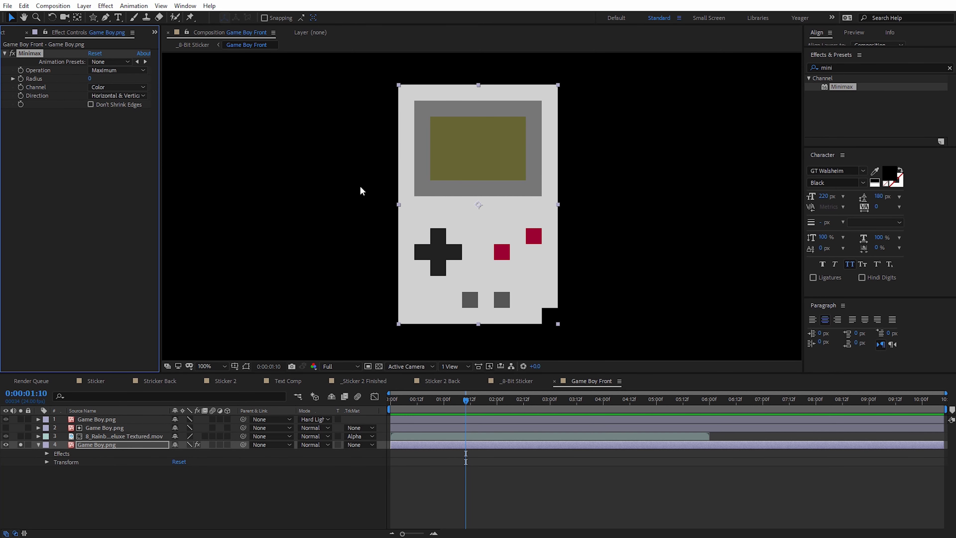
Step: Set Minimax to the Alpha and Color channel with a radius of 5, and turn off the layer's solo
{"action": "left_click", "coordinate": [109, 87]}
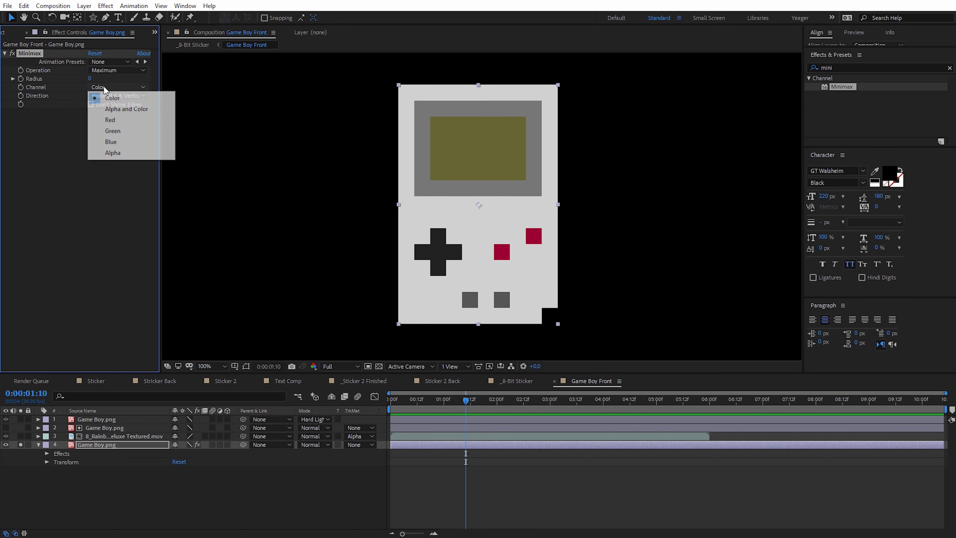
{"action": "left_click", "coordinate": [125, 109]}
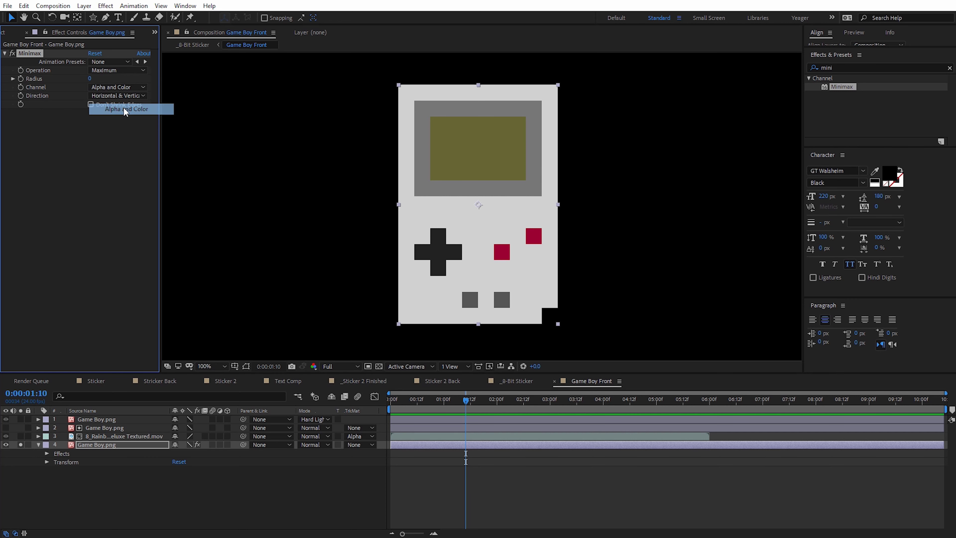
{"action": "left_click_drag", "start_coordinate": [91, 78], "coordinate": [97, 82]}
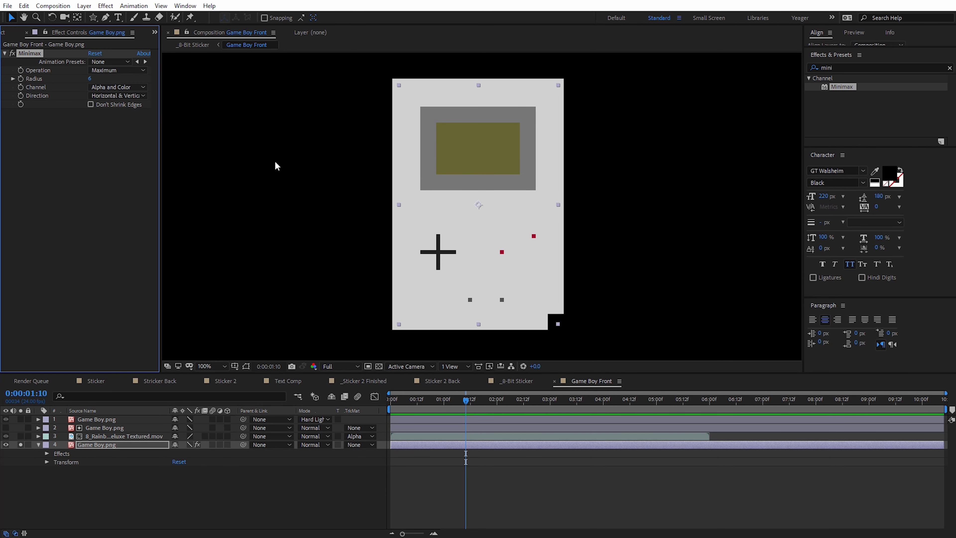
{"action": "left_click_drag", "start_coordinate": [89, 80], "coordinate": [86, 80]}
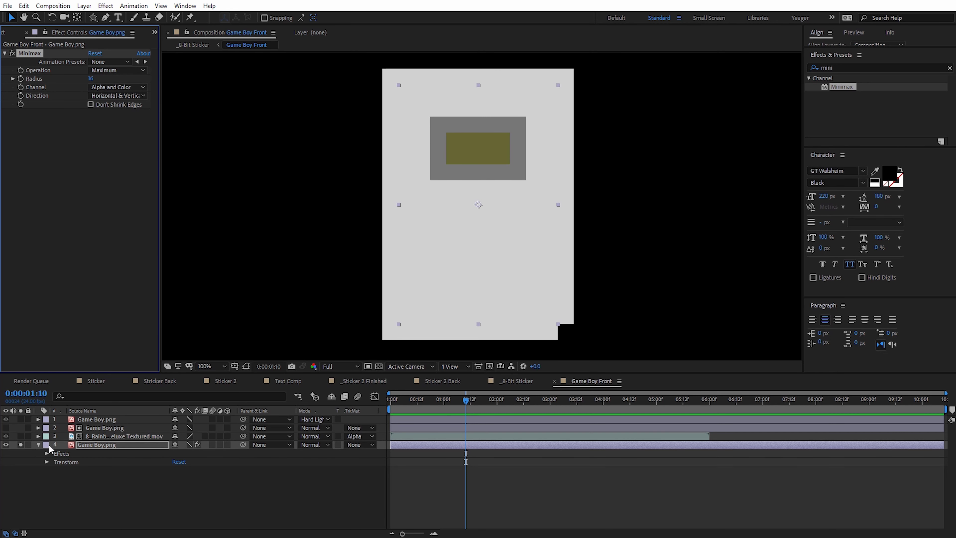
{"action": "left_click", "coordinate": [21, 444]}
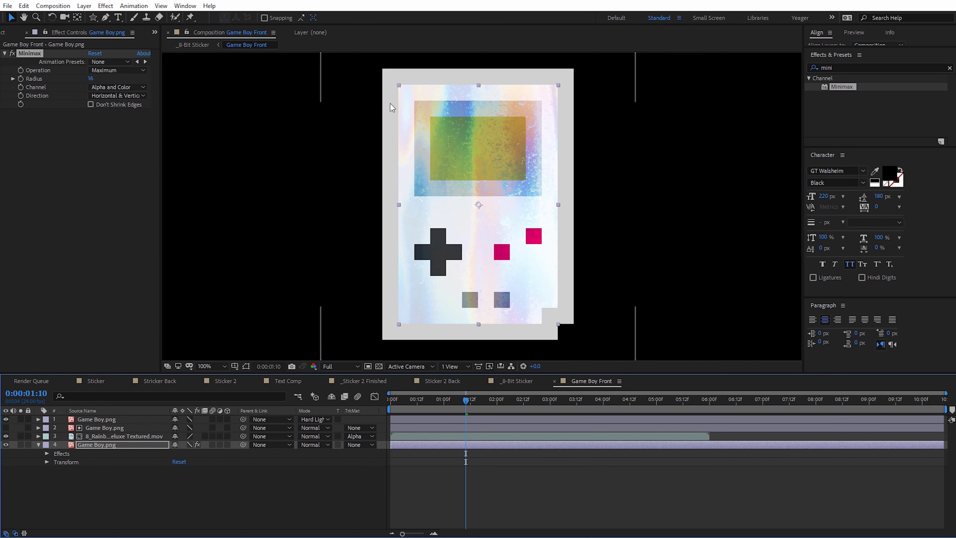
{"action": "left_click_drag", "start_coordinate": [90, 79], "coordinate": [83, 79]}
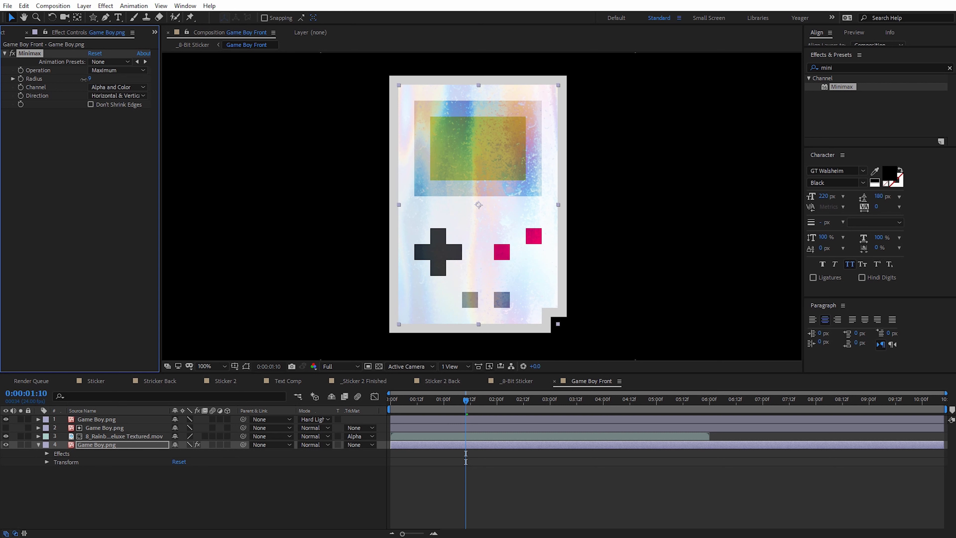
{"action": "left_click_drag", "start_coordinate": [84, 80], "coordinate": [76, 79]}
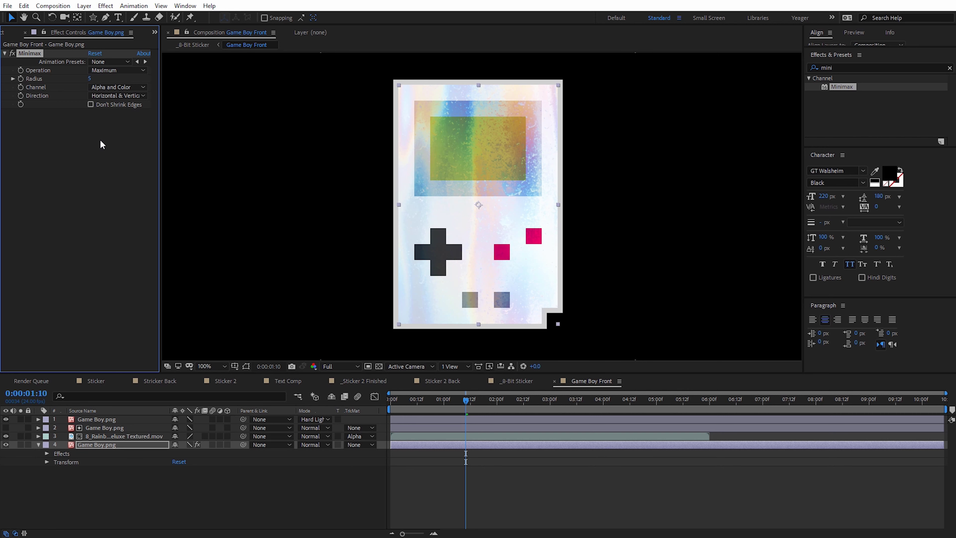
Step: Add a Fill effect after Minimax on the lowest Game Boy.png layer and pick a new fill color for the border
{"action": "left_click", "coordinate": [106, 6]}
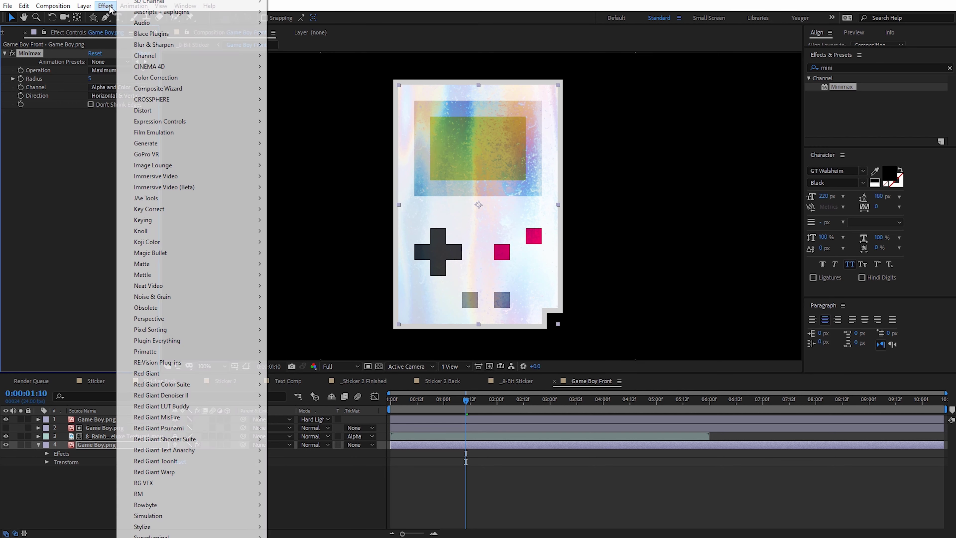
{"action": "mouse_move", "coordinate": [159, 144]}
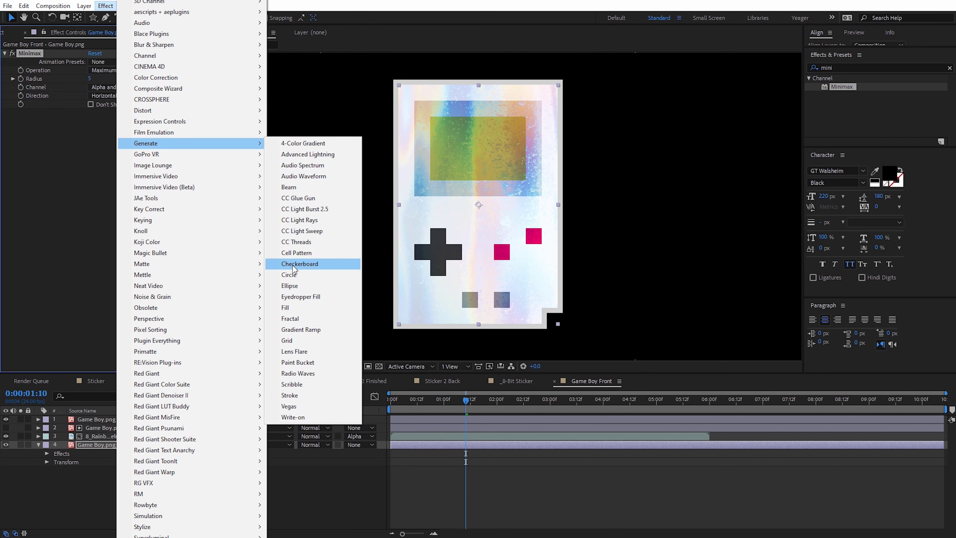
{"action": "left_click", "coordinate": [292, 308]}
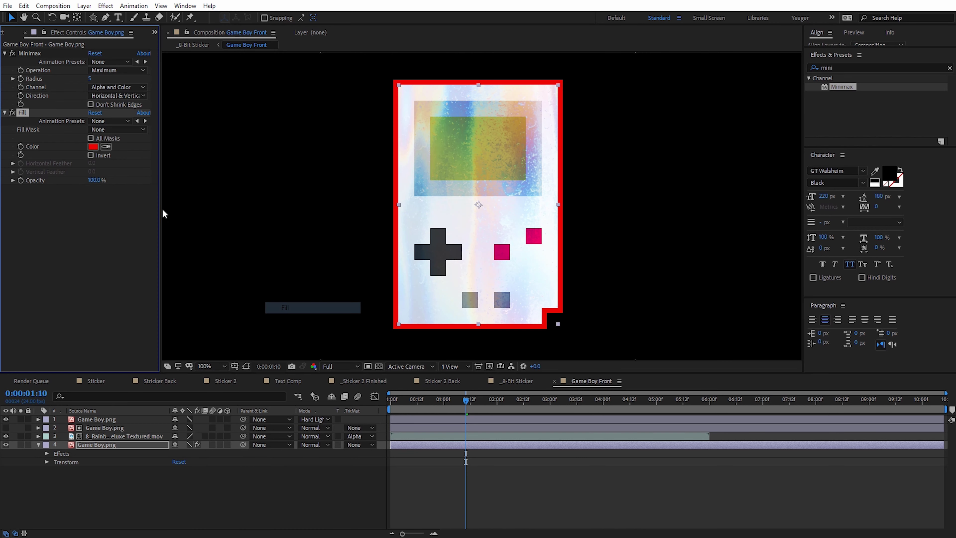
{"action": "left_click", "coordinate": [93, 147]}
{"action": "left_click", "coordinate": [692, 272]}
{"action": "left_click_drag", "start_coordinate": [724, 260], "coordinate": [614, 169]}
{"action": "left_click", "coordinate": [831, 196]}
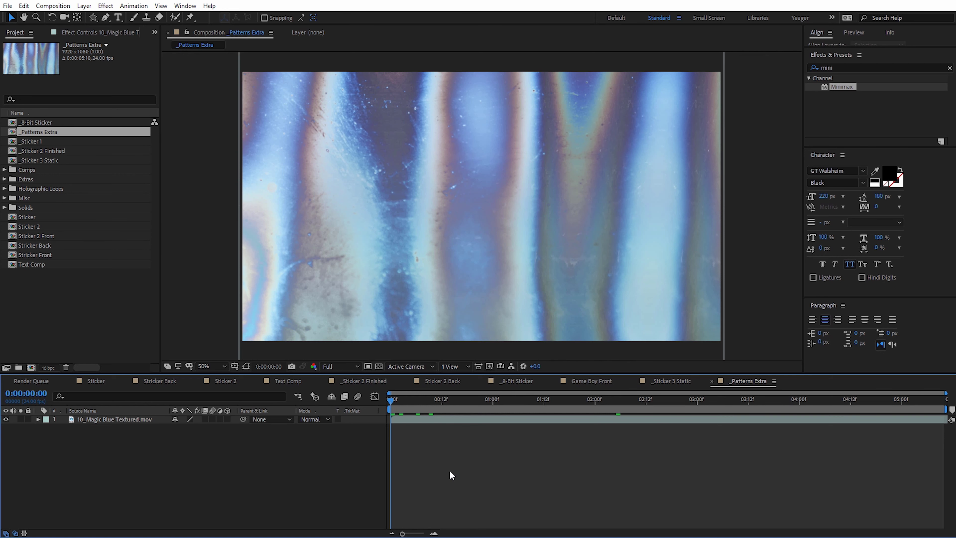
Step: Scrub the _Patterns Extra composition and open Pattern 2.png from the Patterns folder in Extras for viewing
{"action": "mouse_move", "coordinate": [391, 406]}
{"action": "left_mouse_down"}
{"action": "mouse_move", "coordinate": [544, 403]}
{"action": "mouse_move", "coordinate": [399, 407]}
{"action": "left_mouse_up"}
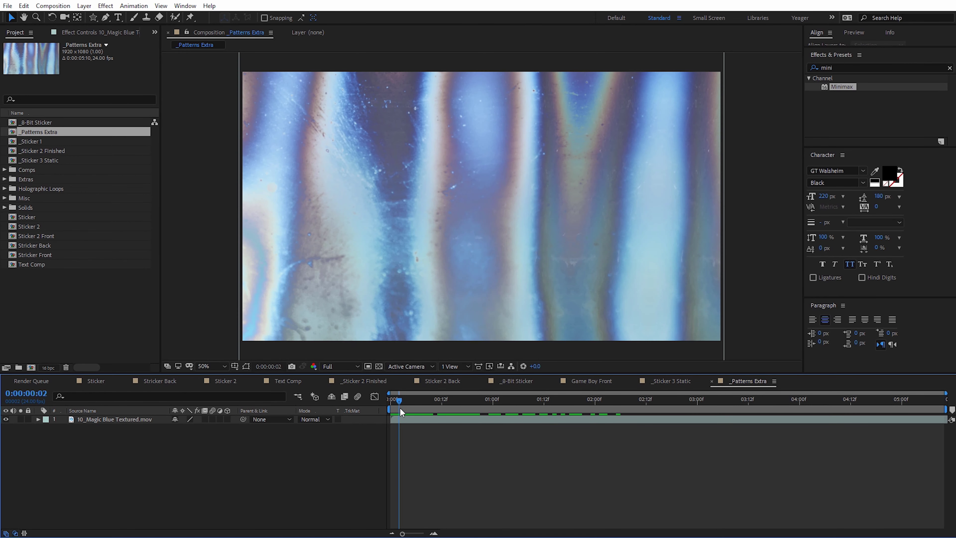
{"action": "left_click", "coordinate": [4, 179]}
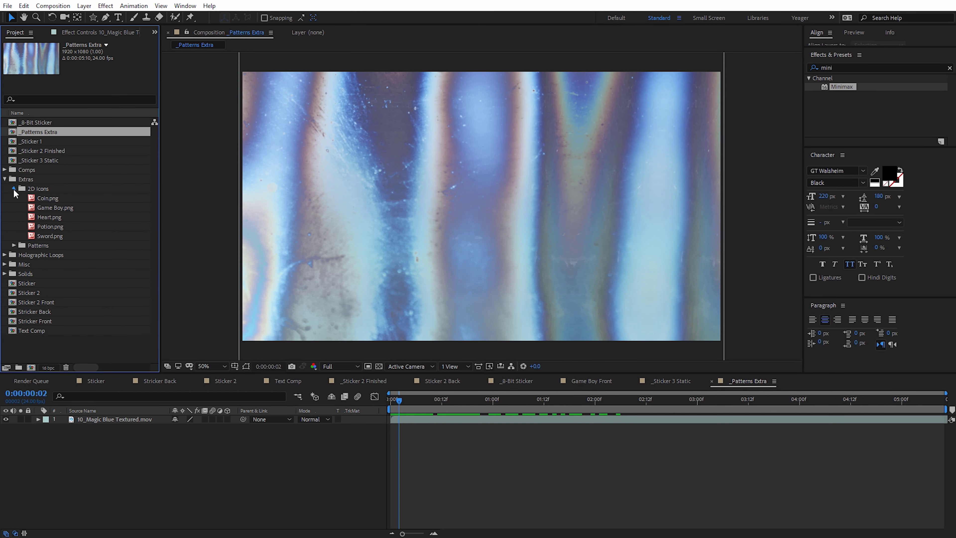
{"action": "left_click", "coordinate": [14, 188]}
{"action": "left_click", "coordinate": [14, 198]}
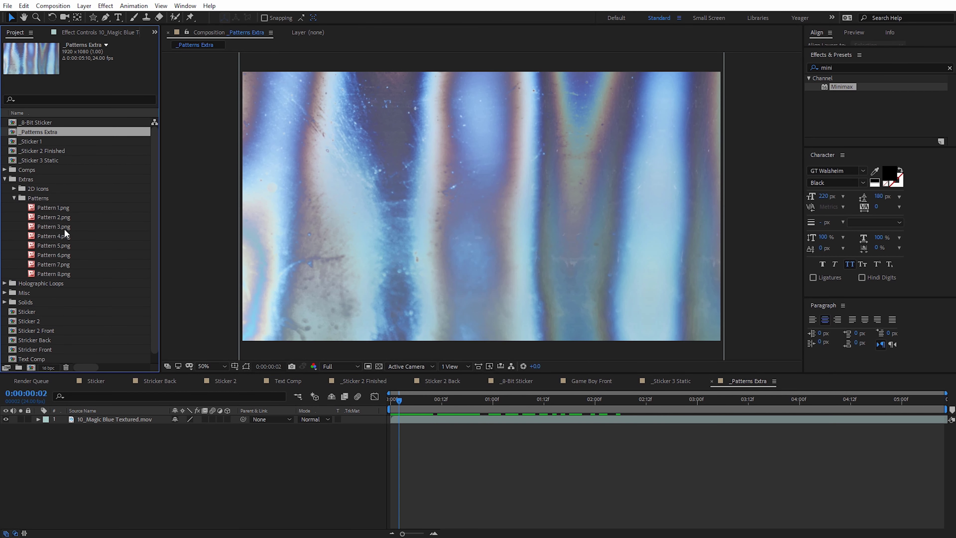
{"action": "left_click", "coordinate": [55, 219]}
{"action": "double_click", "coordinate": [55, 216]}
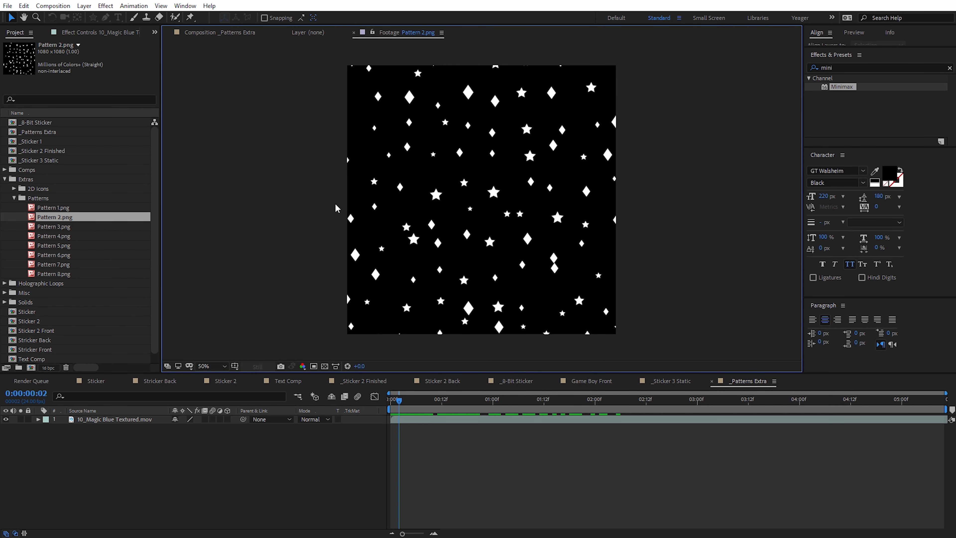
Step: View Pattern 4.png, add it above the 10_Magic Blue Textured.mov layer, and scale it to 183% to cover the composition
{"action": "double_click", "coordinate": [53, 237]}
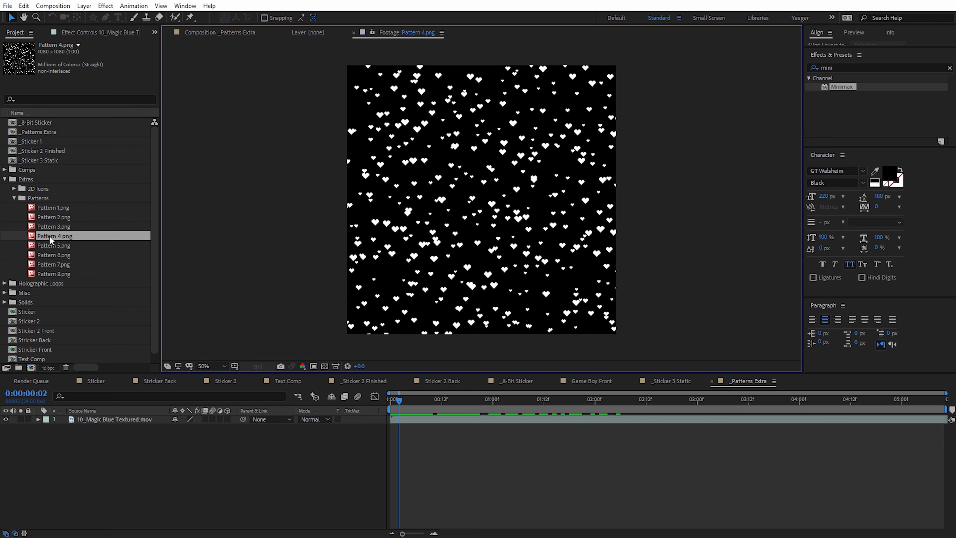
{"action": "left_click_drag", "start_coordinate": [49, 235], "coordinate": [117, 421]}
{"action": "key", "text": "s"}
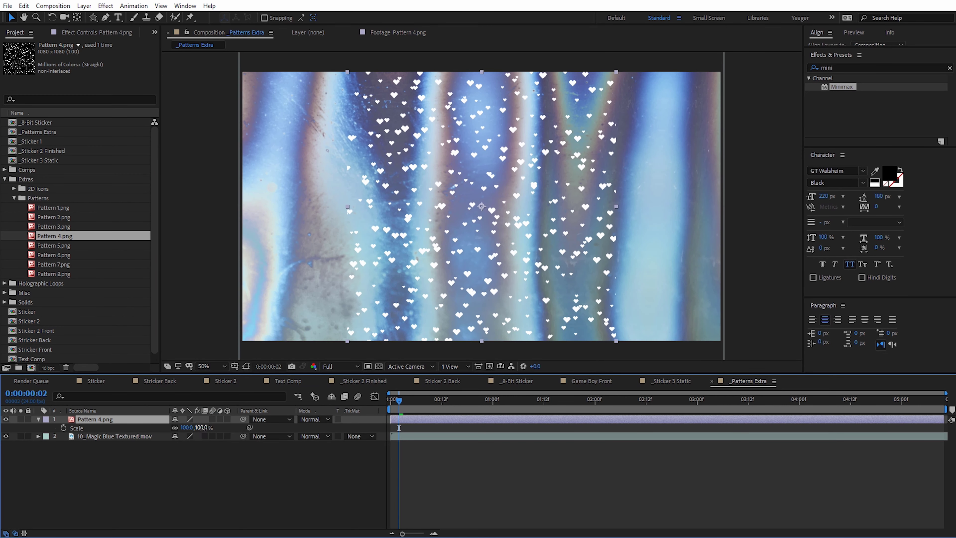
{"action": "left_click_drag", "start_coordinate": [201, 427], "coordinate": [239, 429]}
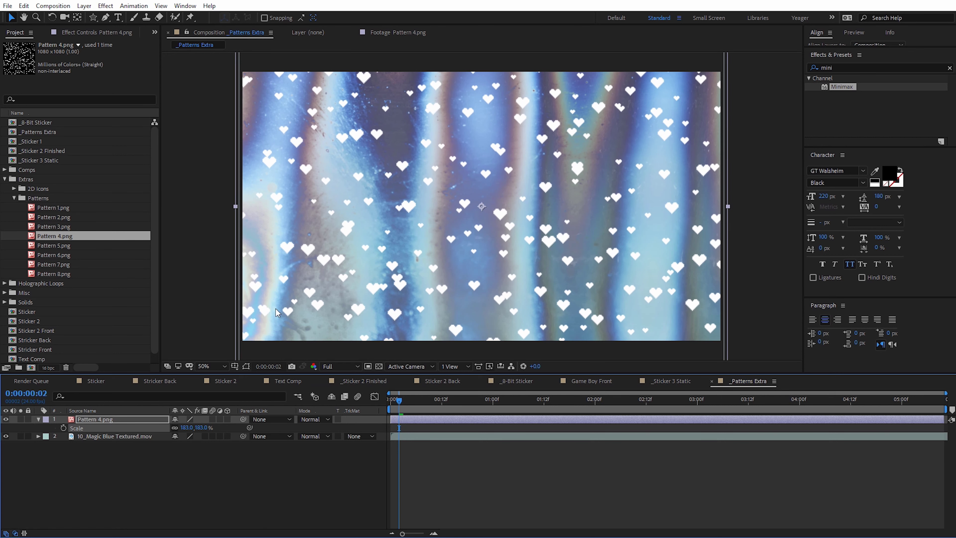
Step: Place 5_Gold Textured.mov from Holographic Loops beneath Pattern 4.png, set its track matte to Alpha Matte, and scrub the result
{"action": "left_click", "coordinate": [14, 198]}
{"action": "left_click", "coordinate": [5, 180]}
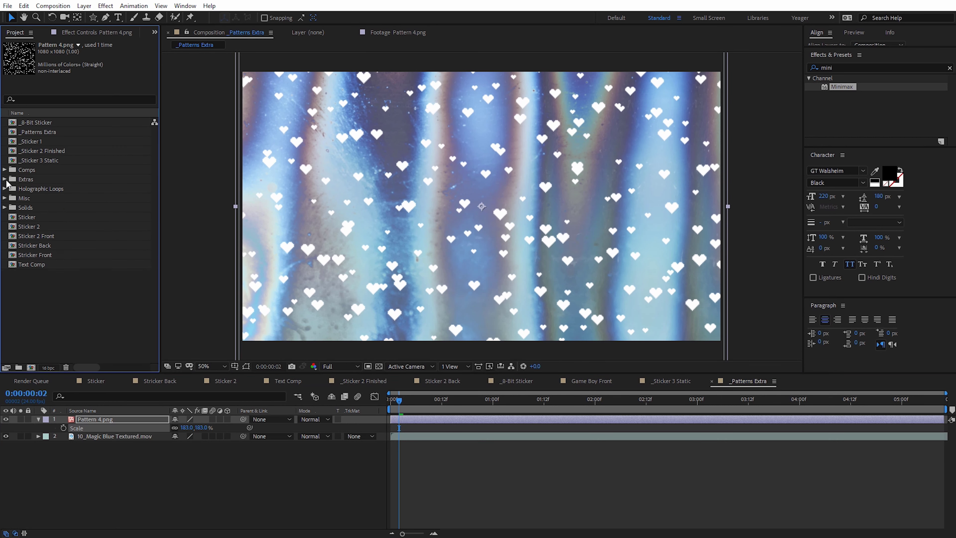
{"action": "left_click", "coordinate": [4, 189]}
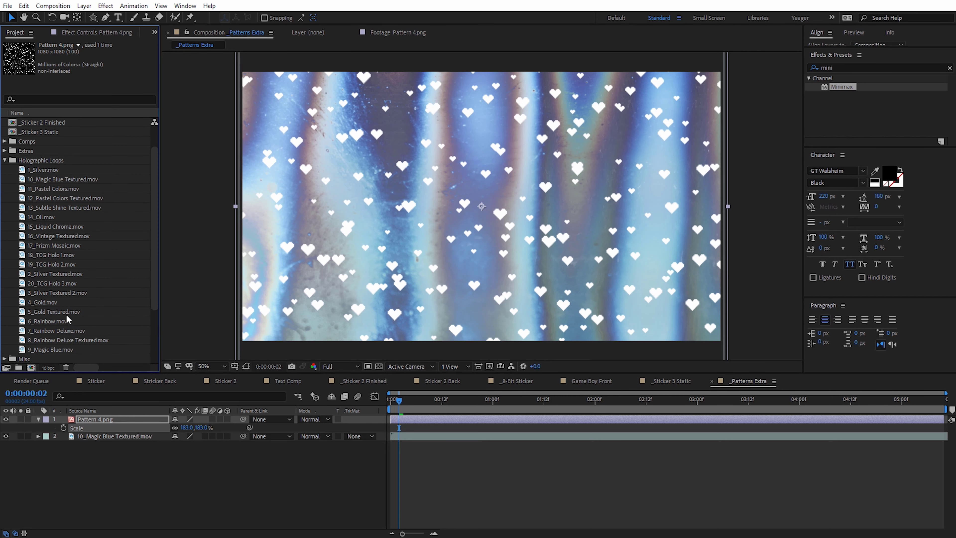
{"action": "left_click_drag", "start_coordinate": [66, 312], "coordinate": [97, 436]}
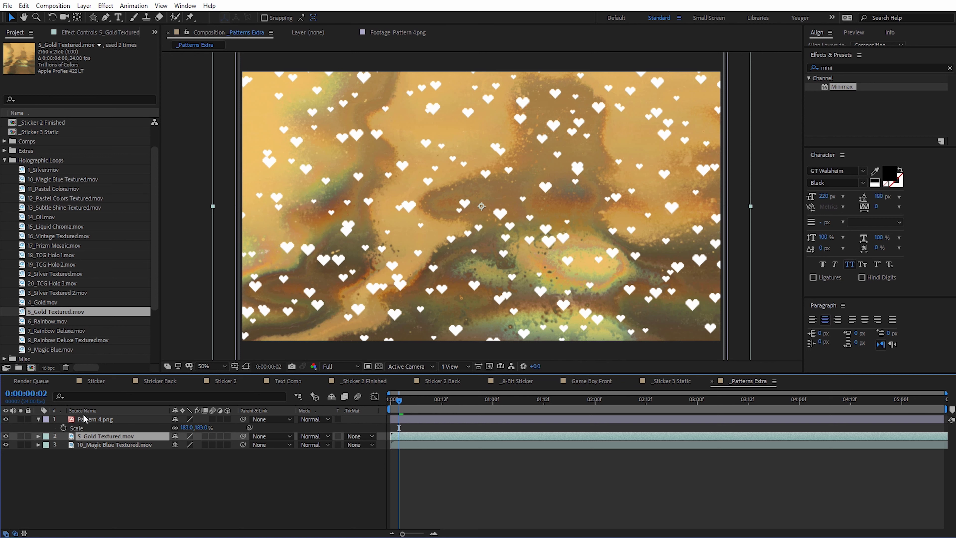
{"action": "left_click", "coordinate": [362, 437]}
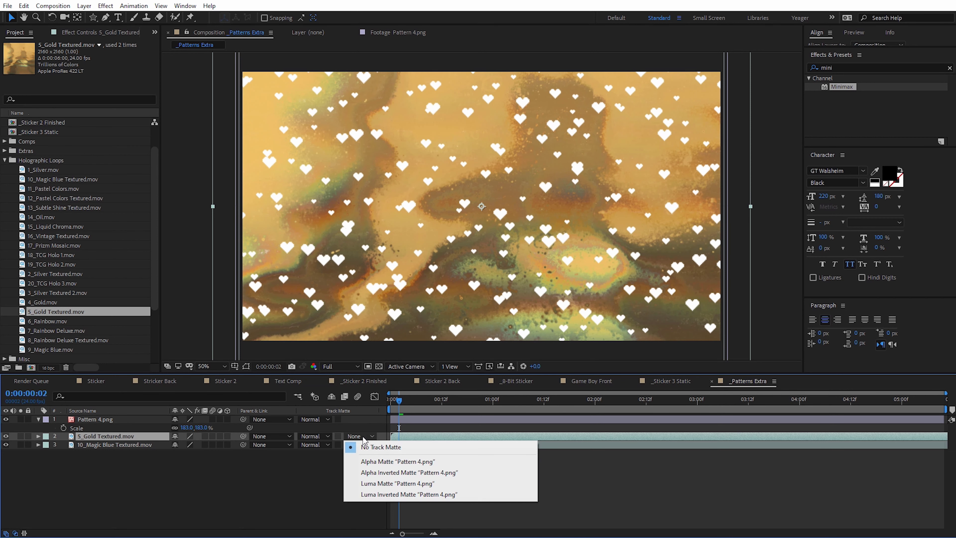
{"action": "left_click", "coordinate": [383, 462]}
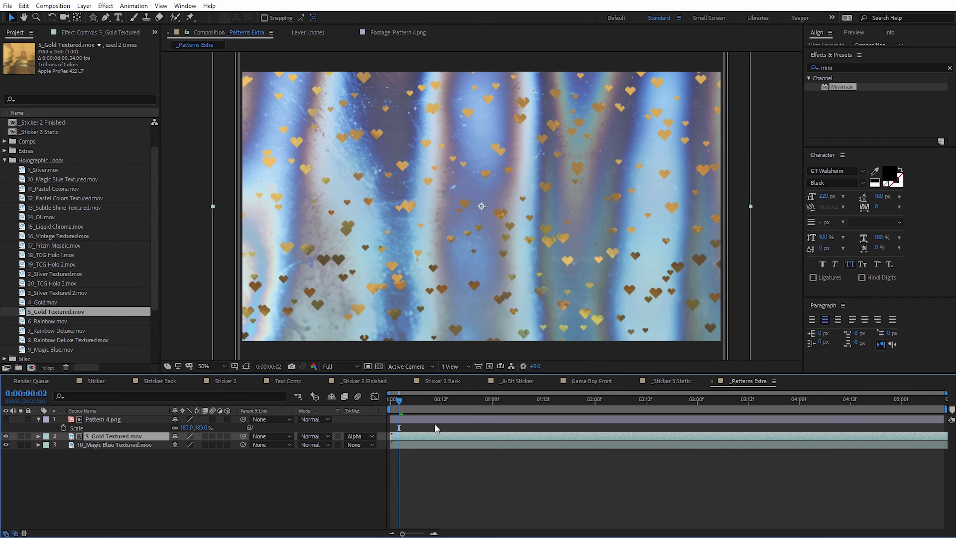
{"action": "mouse_move", "coordinate": [401, 402]}
{"action": "left_mouse_down"}
{"action": "mouse_move", "coordinate": [718, 421]}
{"action": "mouse_move", "coordinate": [403, 417]}
{"action": "mouse_move", "coordinate": [649, 419]}
{"action": "mouse_move", "coordinate": [389, 402]}
{"action": "left_mouse_up"}
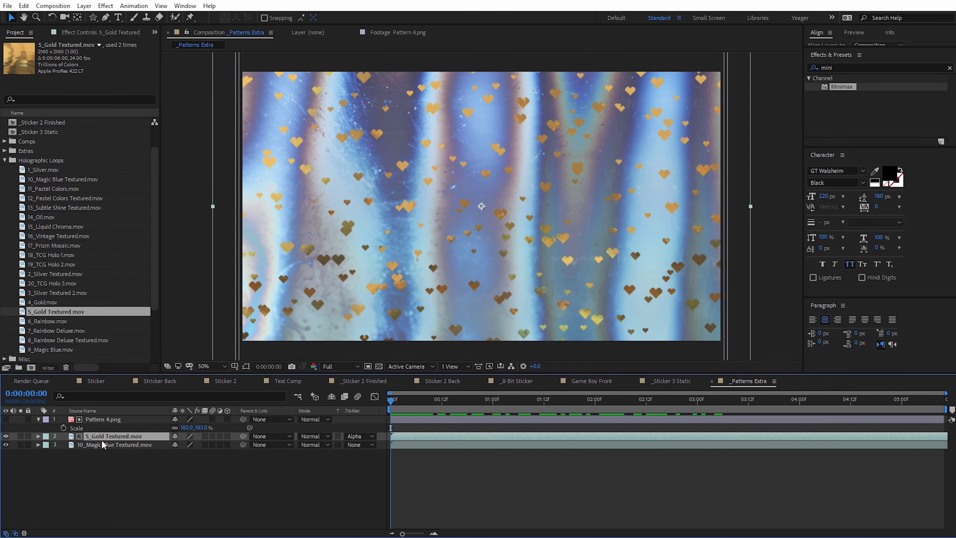
Step: Delete the 5_Gold Textured.mov layer, then make Pattern 4.png visible and turn it into an adjustment layer
{"action": "key", "text": "Delete"}
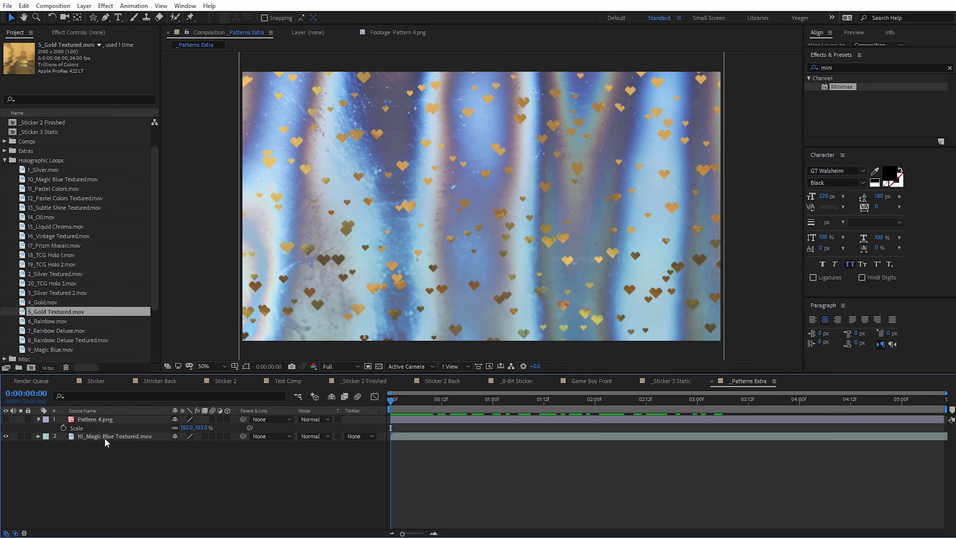
{"action": "left_click", "coordinate": [97, 417]}
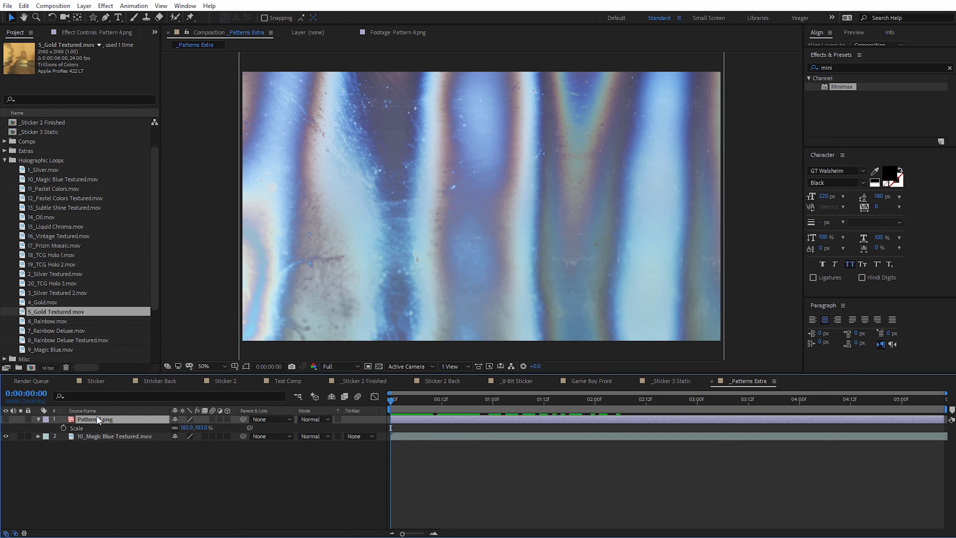
{"action": "left_click", "coordinate": [6, 419]}
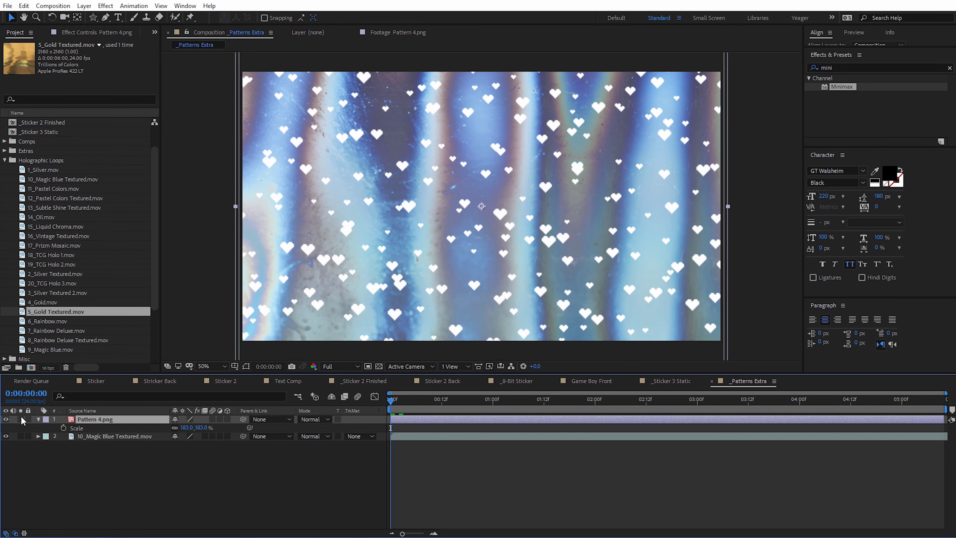
{"action": "left_click", "coordinate": [220, 419]}
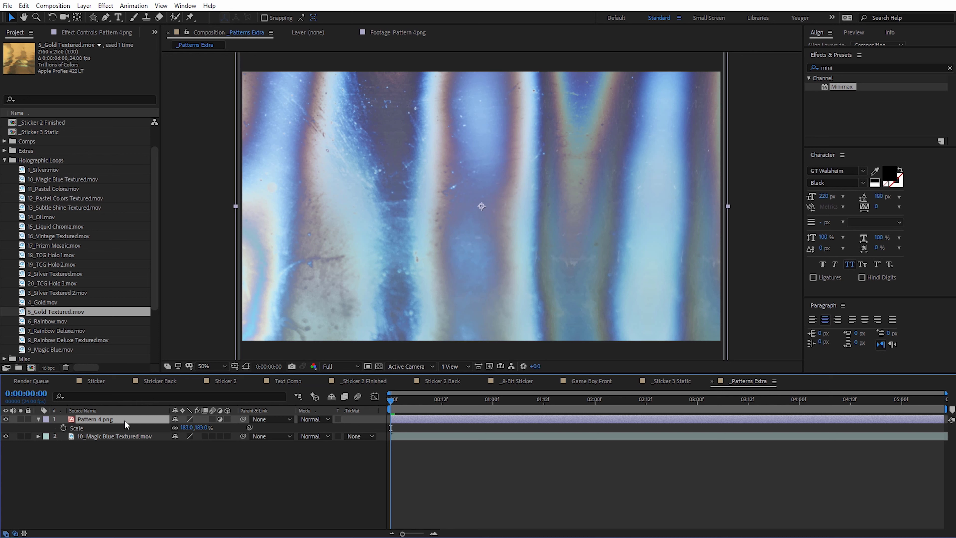
Step: Apply the Transform effect to the Pattern 4.png adjustment layer, set the effect's Scale to 112, and scrub through the composition
{"action": "left_click", "coordinate": [106, 6]}
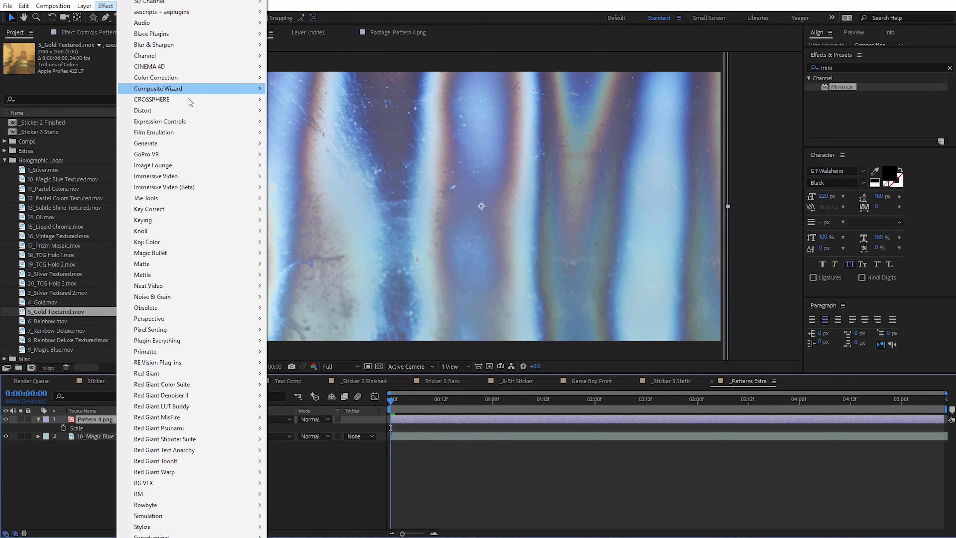
{"action": "mouse_move", "coordinate": [192, 112]}
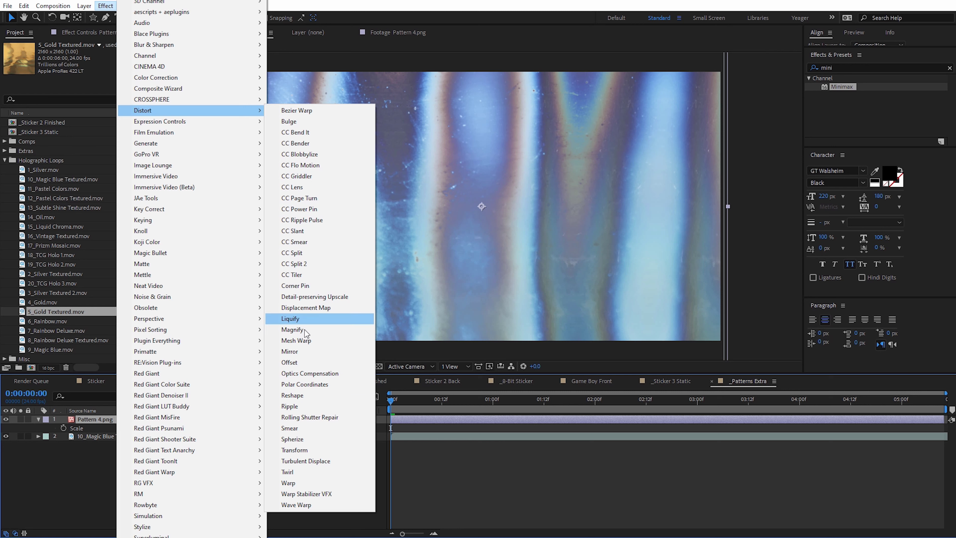
{"action": "left_click", "coordinate": [297, 449]}
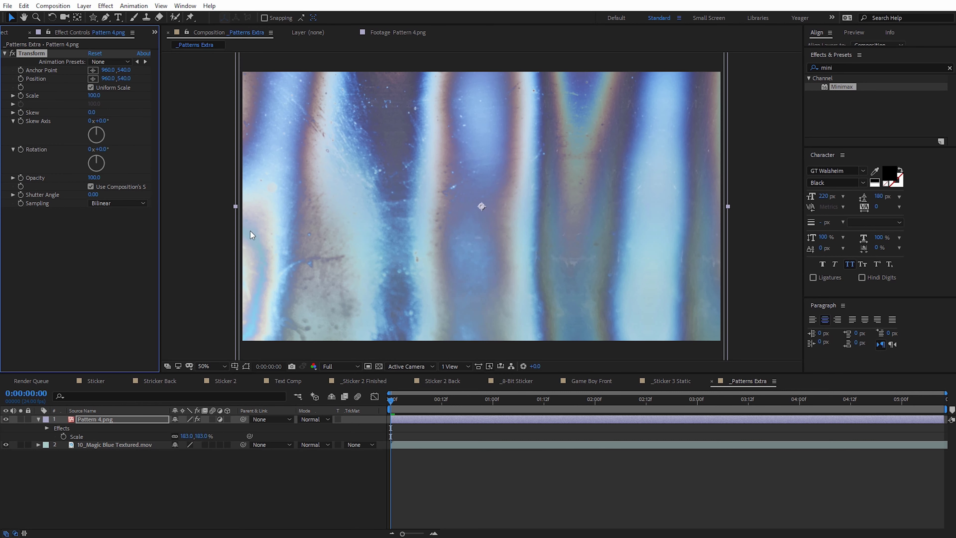
{"action": "left_click_drag", "start_coordinate": [94, 96], "coordinate": [100, 97]}
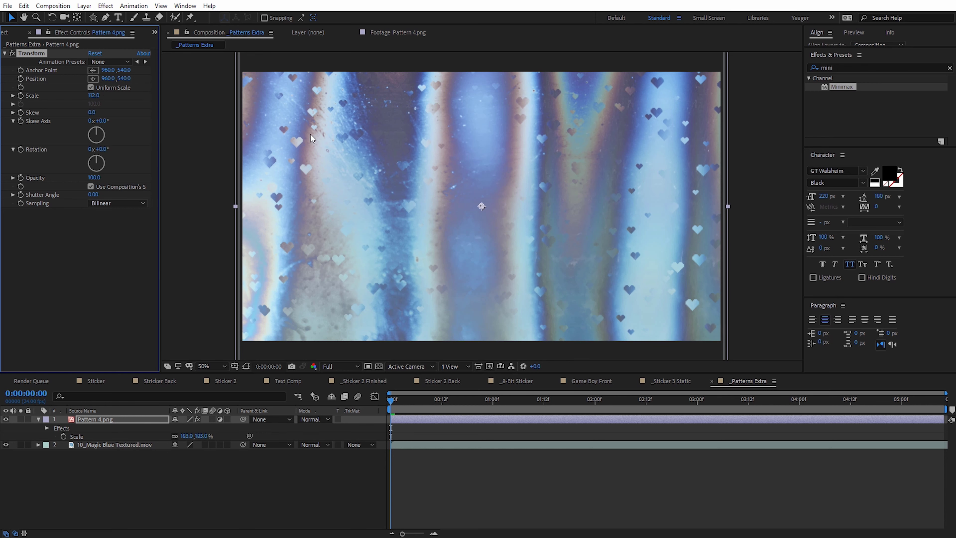
{"action": "left_click_drag", "start_coordinate": [397, 405], "coordinate": [629, 414]}
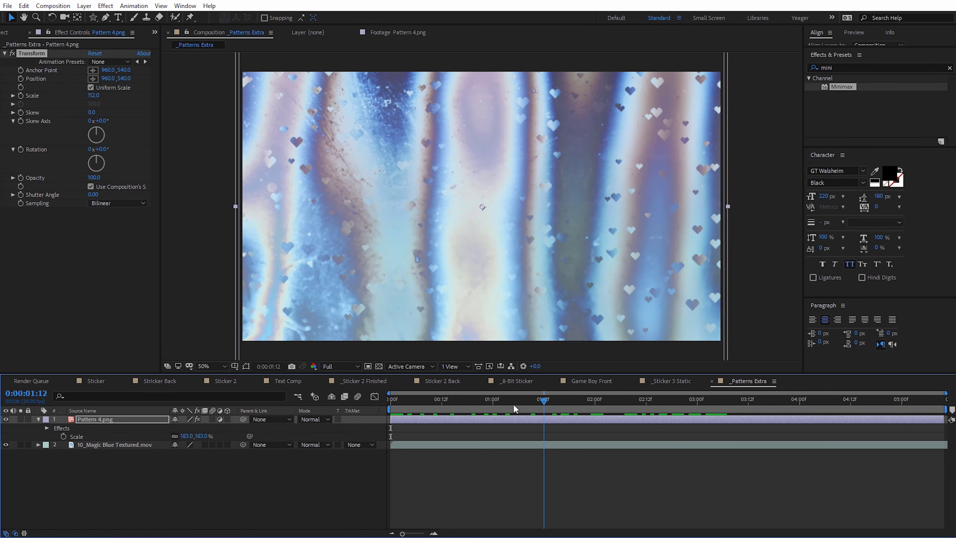
{"action": "left_click_drag", "start_coordinate": [514, 408], "coordinate": [400, 400]}
{"action": "left_click_drag", "start_coordinate": [476, 407], "coordinate": [705, 425]}
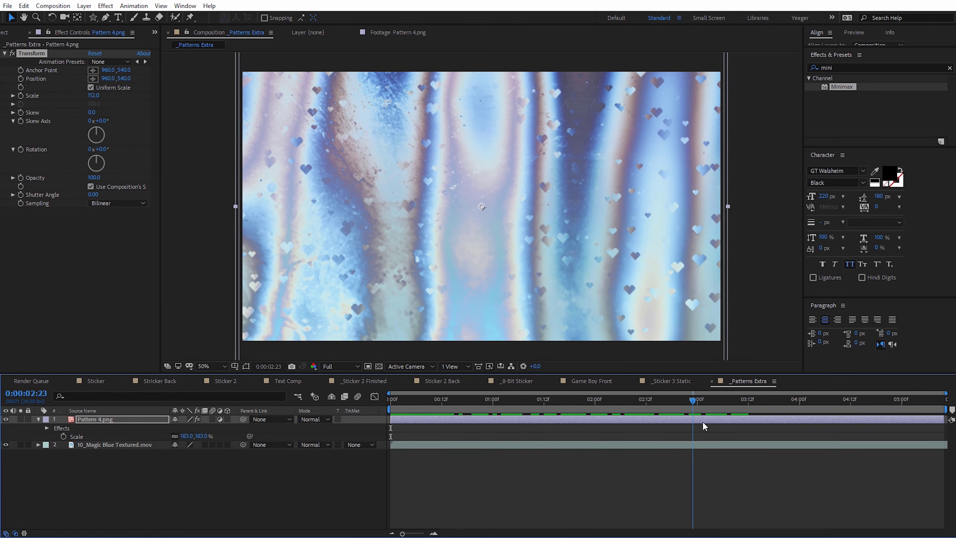
{"action": "left_click_drag", "start_coordinate": [523, 408], "coordinate": [415, 402]}
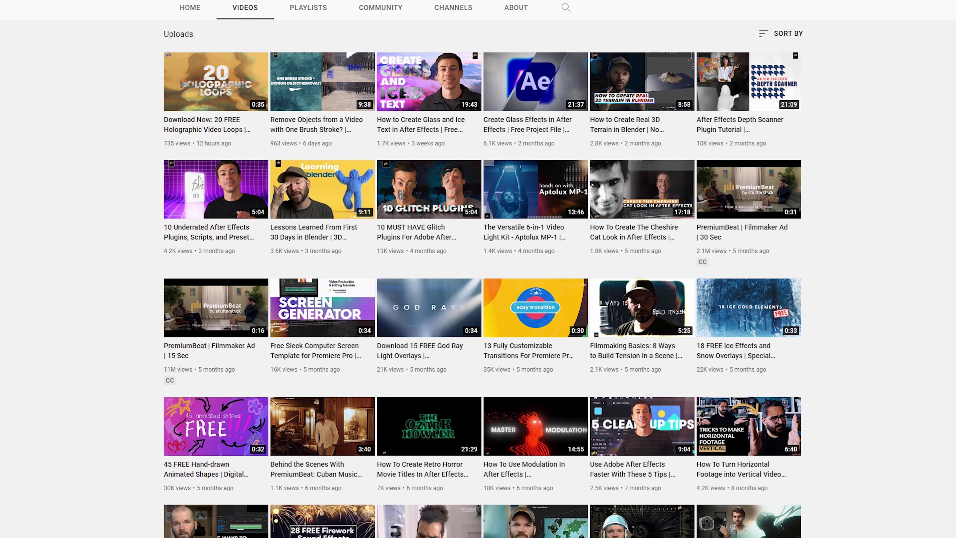
{"action": "scroll", "coordinate": [482, 278], "scroll_direction": "down", "scroll_amount": 1}
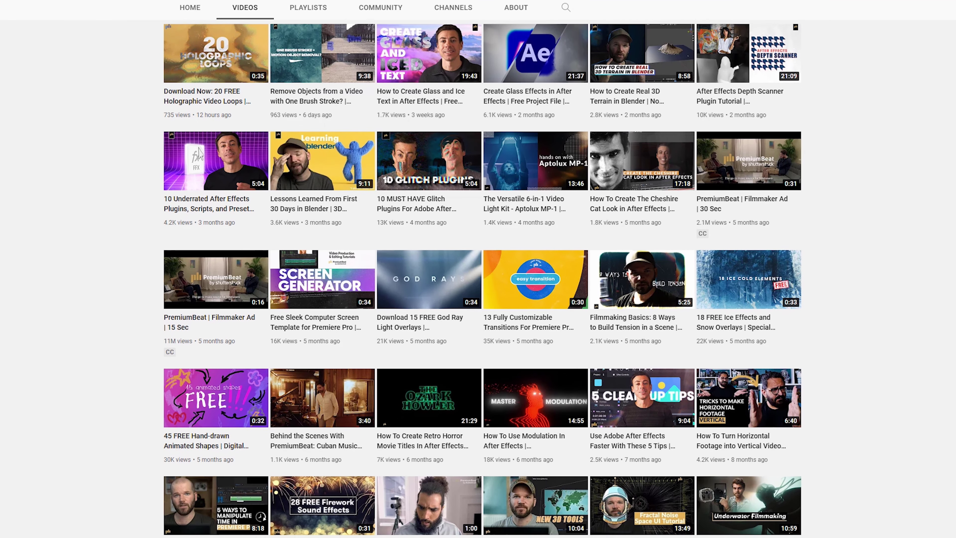